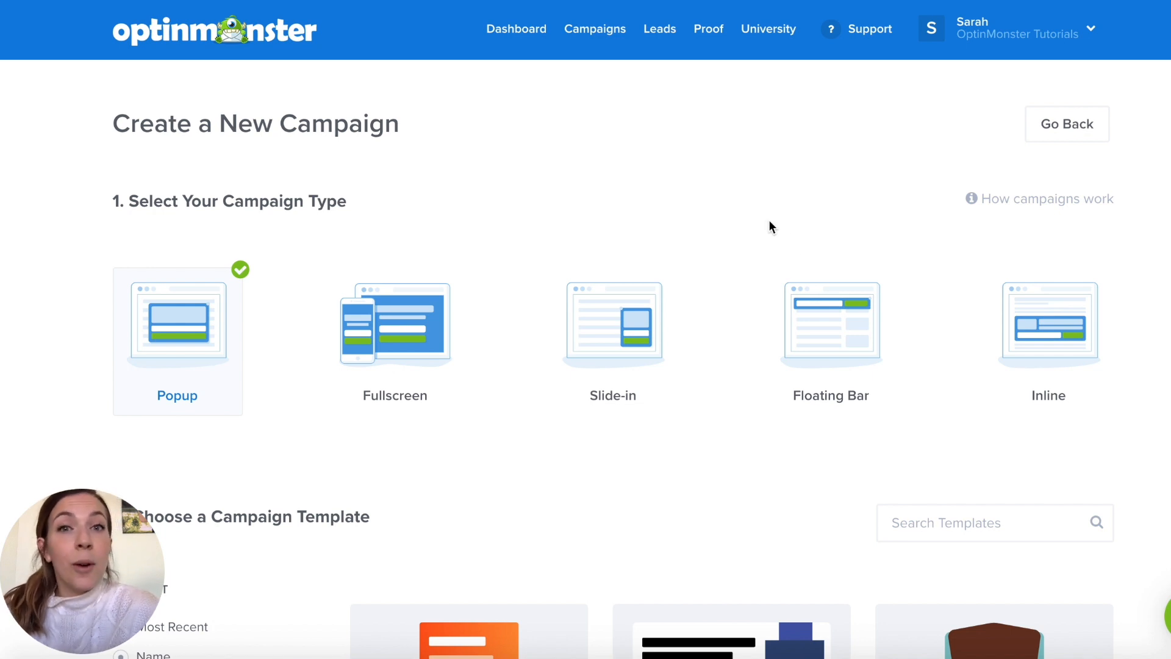
- Start a new popup campaign from the Magnet template
scroll(770, 227, "down", 1)
scroll(732, 384, "down", 2)
scroll(732, 384, "down", 5)
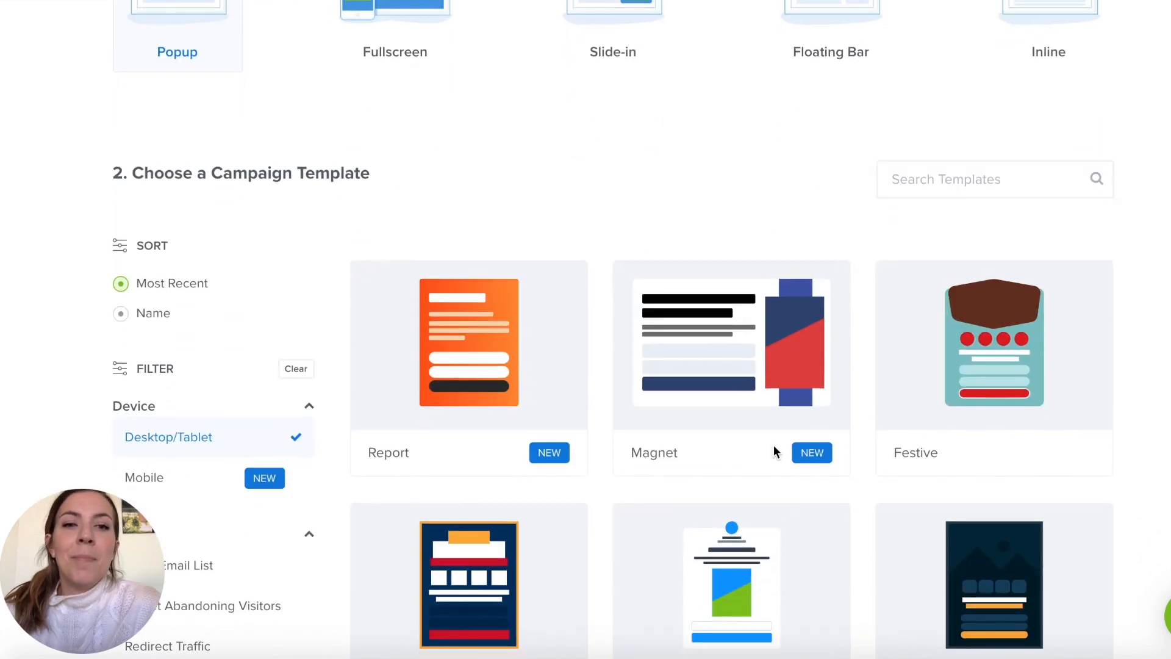
scroll(751, 379, "down", 1)
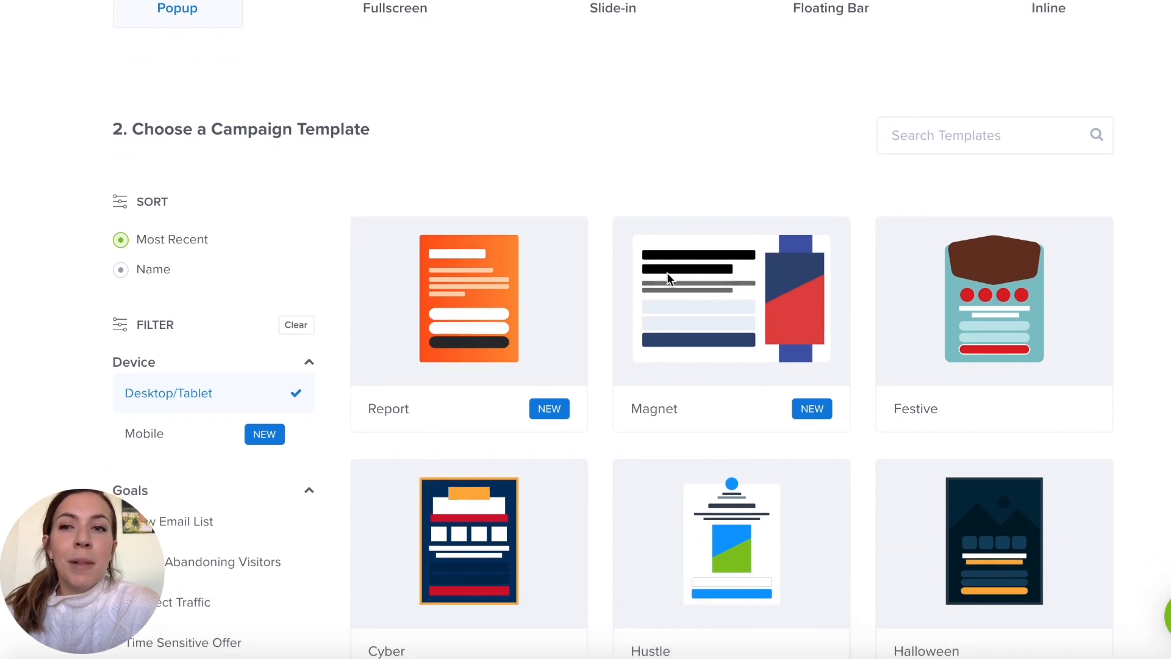
scroll(217, 315, "down", 3)
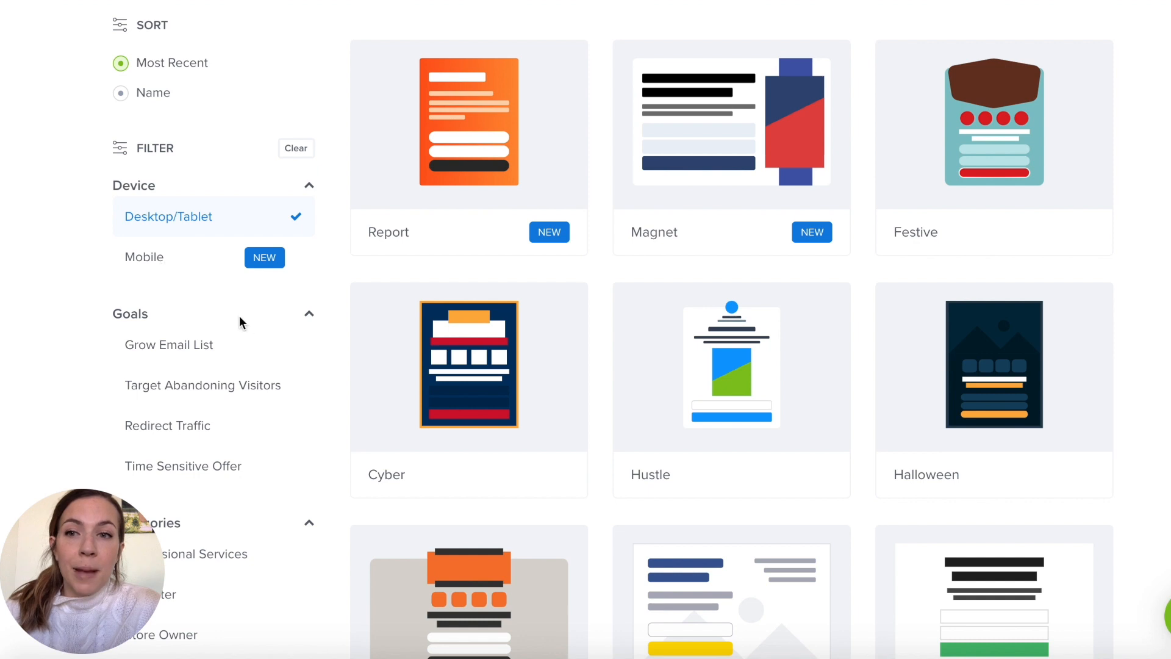
scroll(610, 295, "up", 6)
scroll(762, 316, "down", 5)
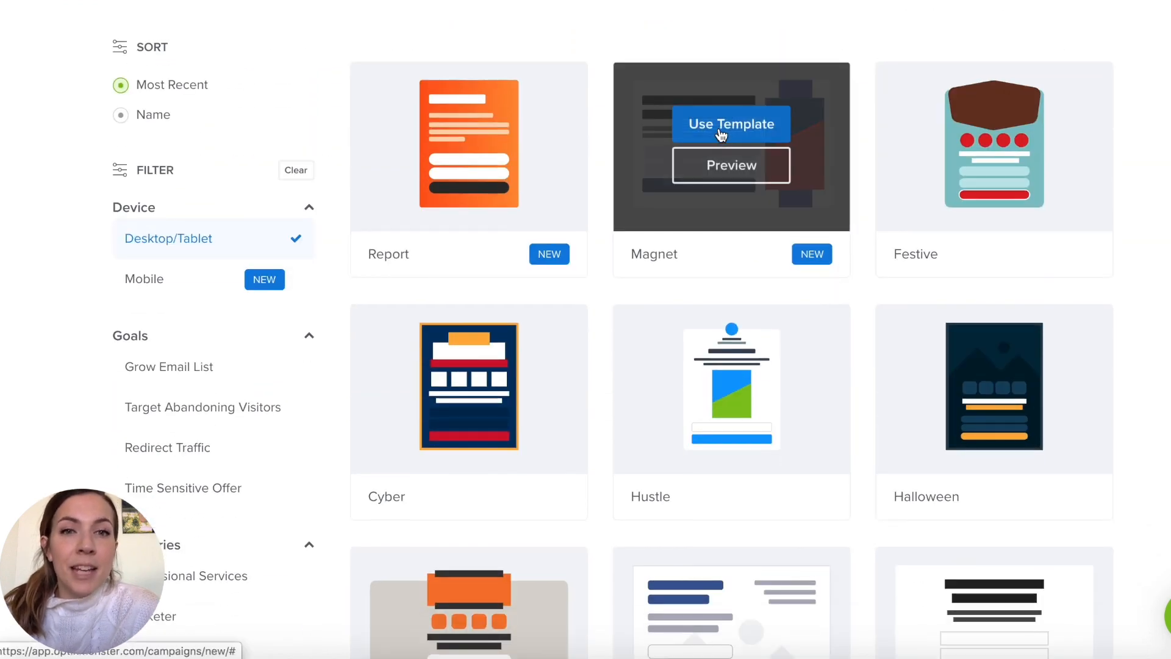
left_click(729, 120)
- Name the campaign "Geo-Location English", assign it to the Comunidad Esencial website, and start building
type("Geo-Location English")
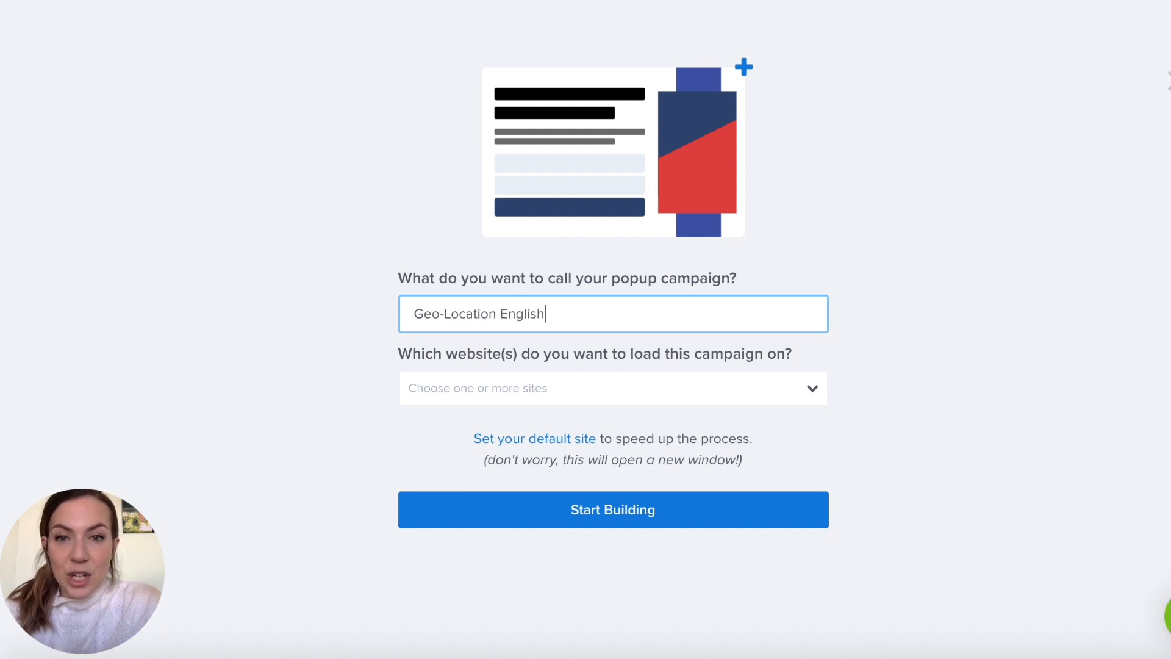
key("Tab")
type("C")
left_click(460, 426)
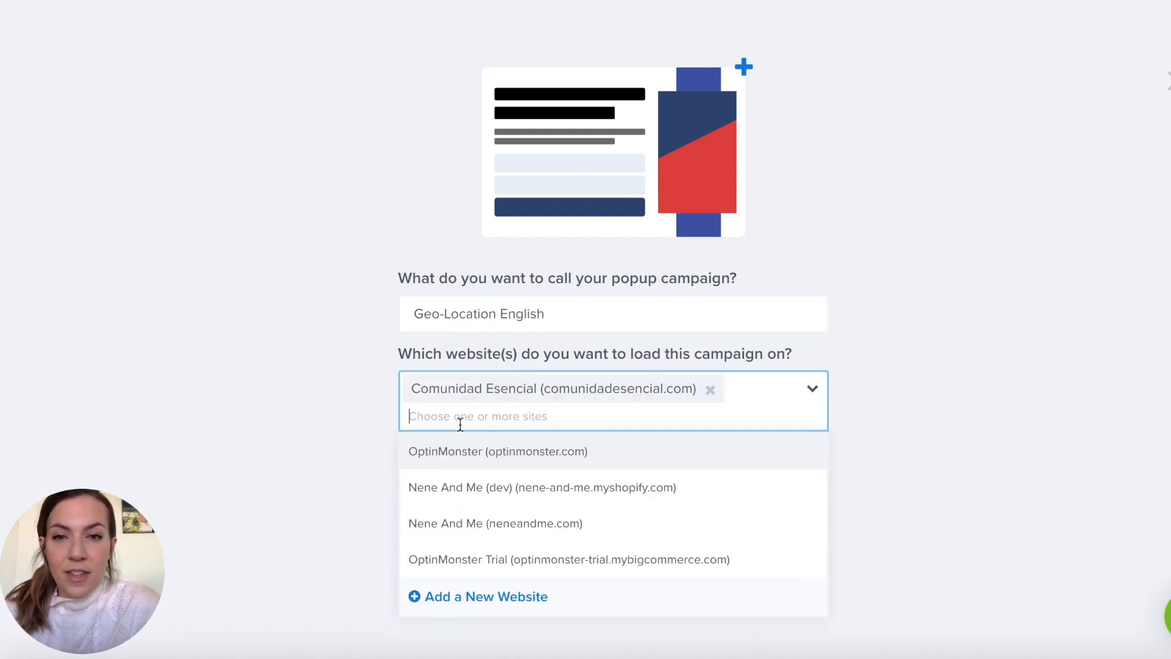
left_click(273, 426)
left_click(618, 547)
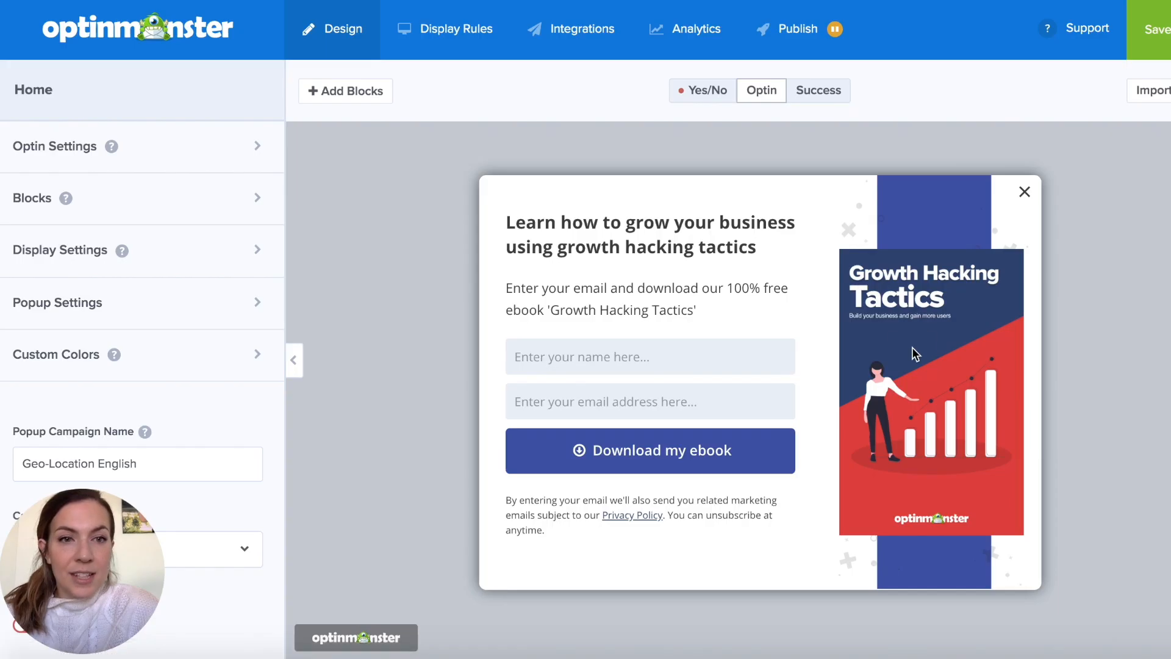
- Replace the ebook image with the New York City Travel Guide image from the computer and remove the image column's background image
left_click(915, 354)
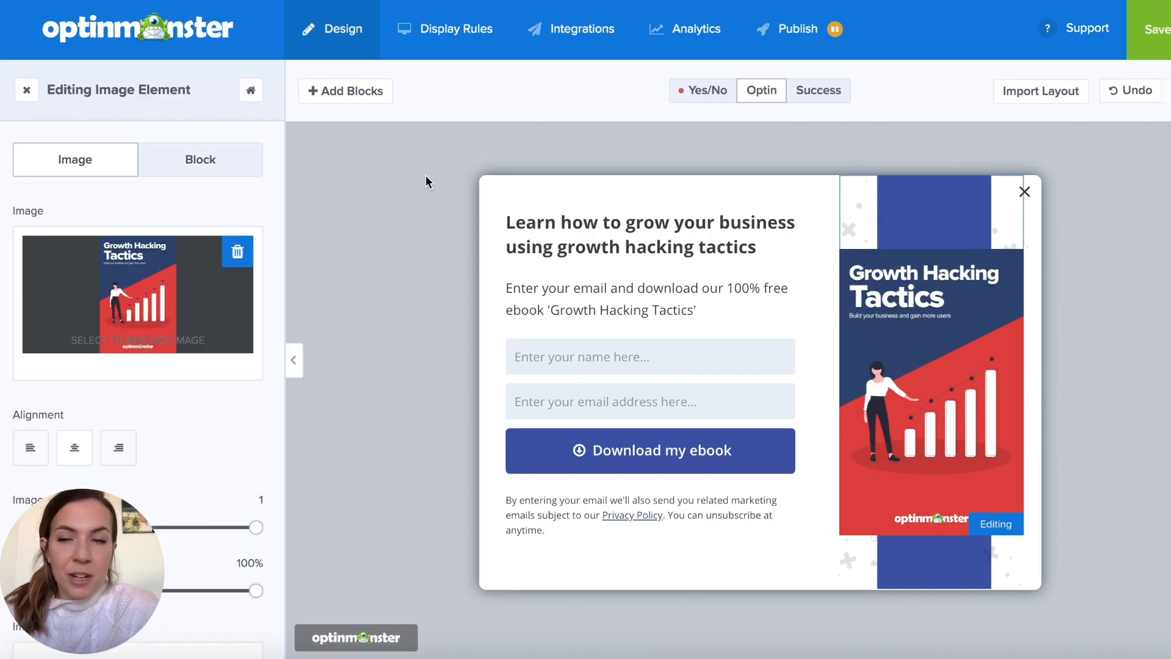
left_click(165, 277)
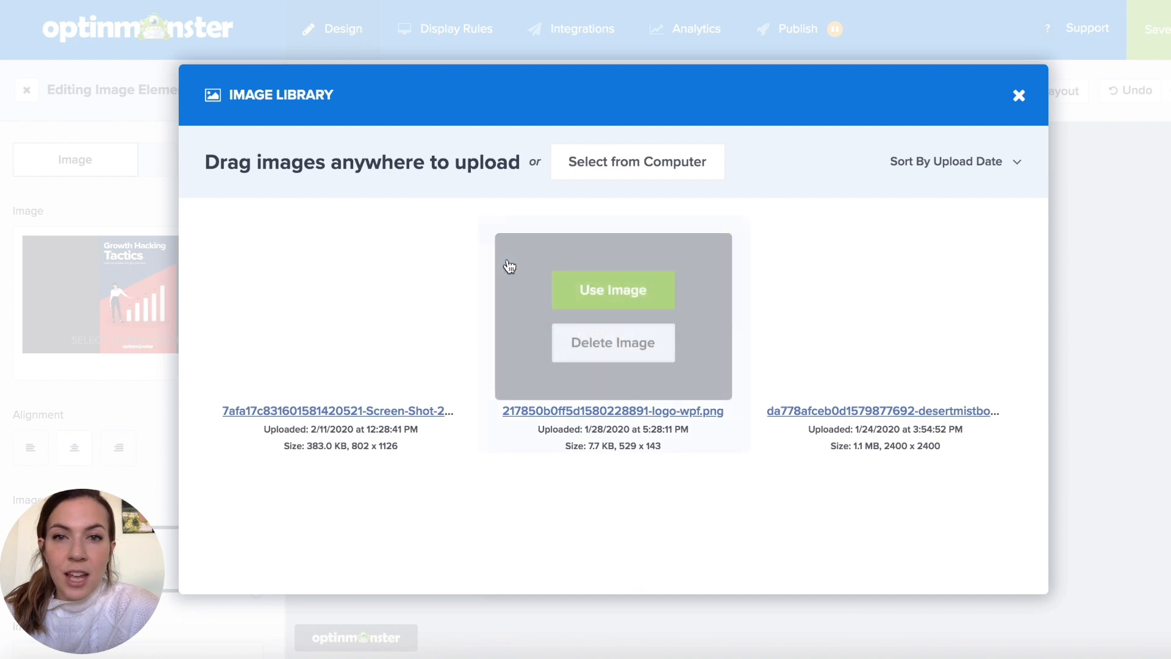
left_click(618, 176)
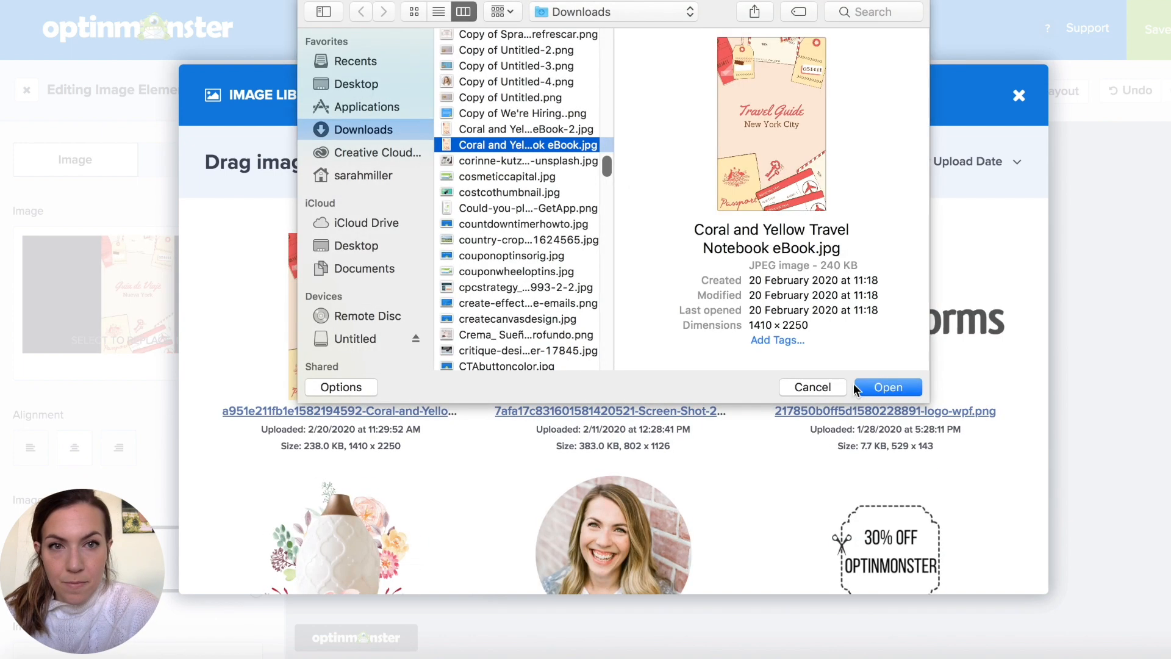
left_click(865, 385)
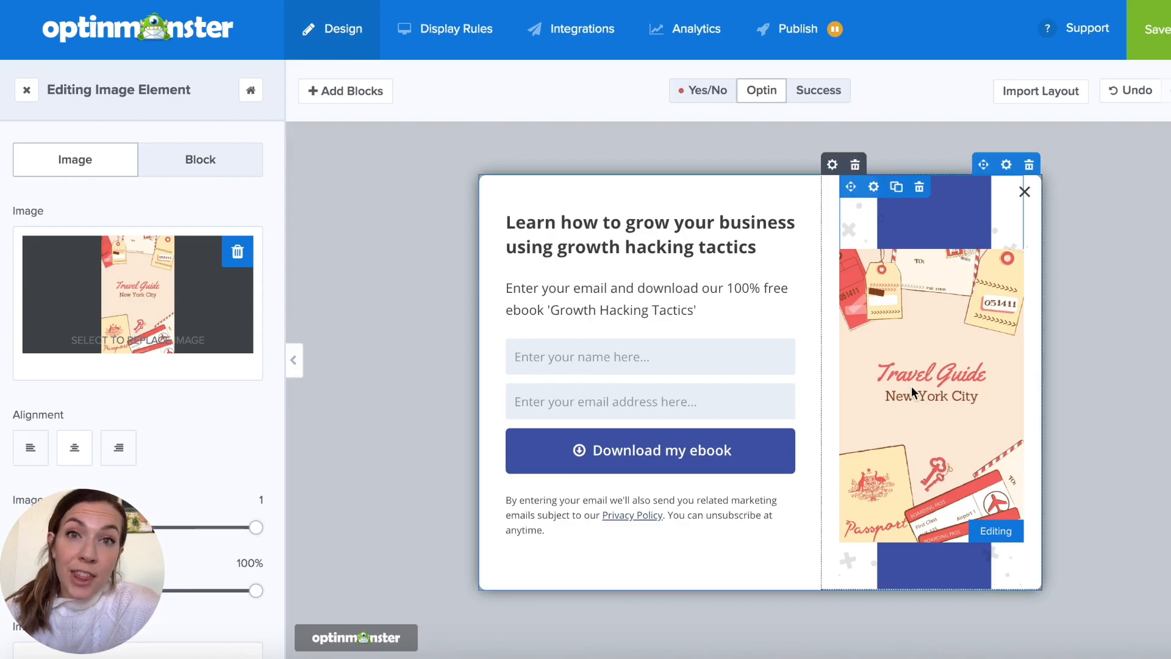
left_click(1004, 377)
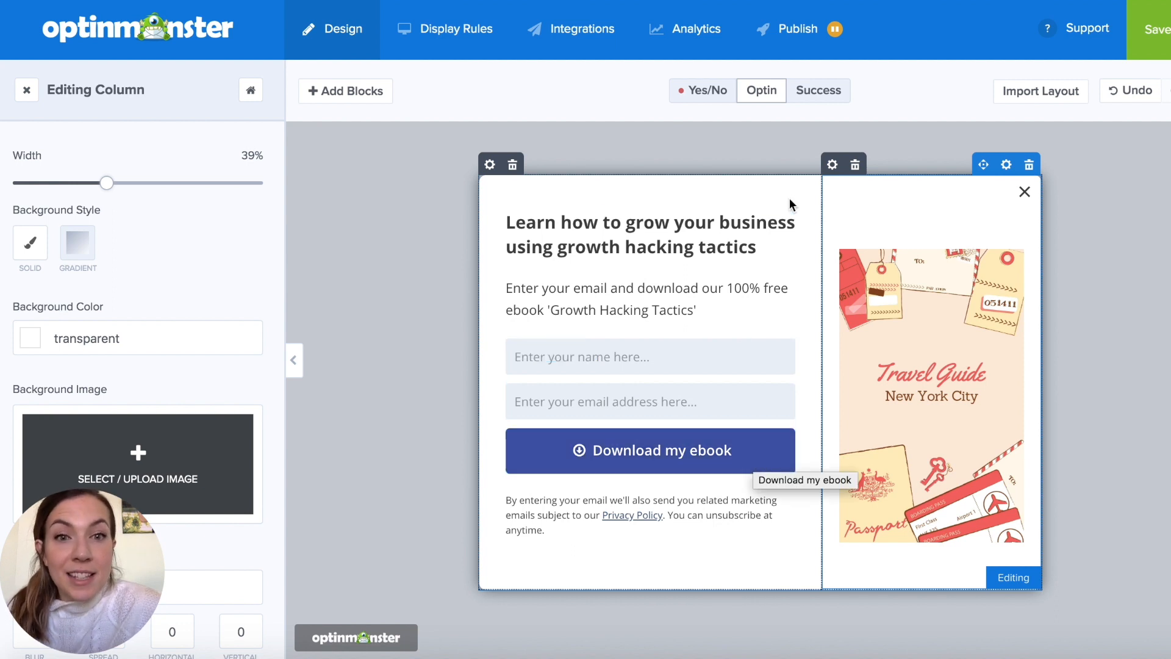
- Replace the popup's heading text with "Get our FREE New York City Travel Guide!"
left_click(702, 238)
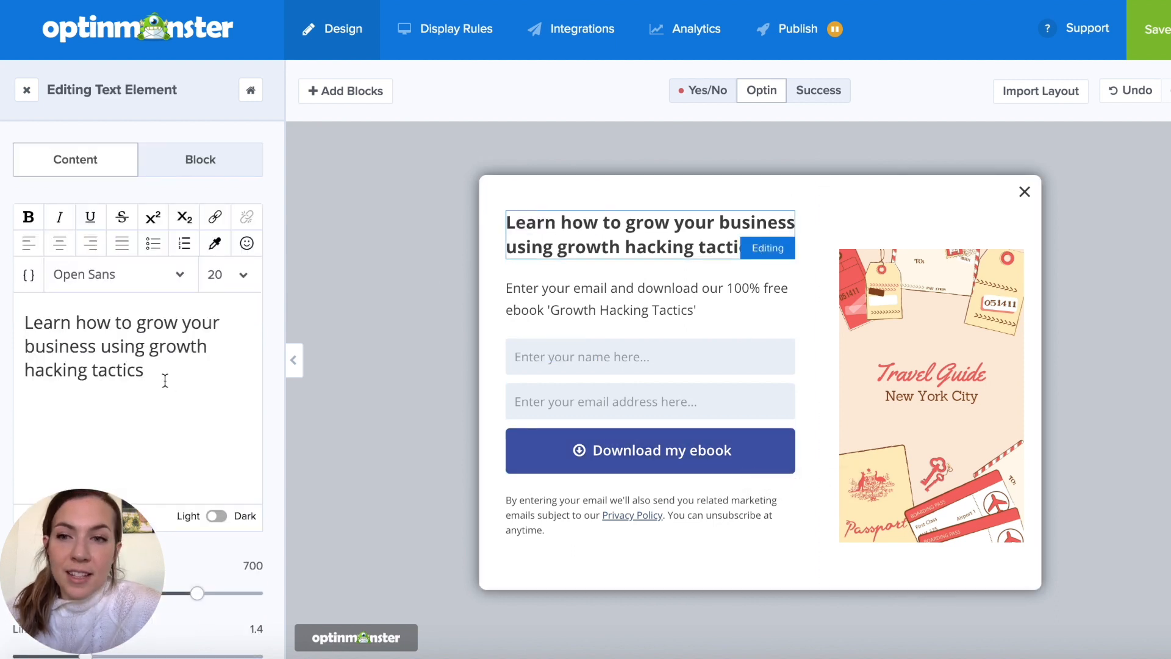
left_click_drag(159, 368, 5, 308)
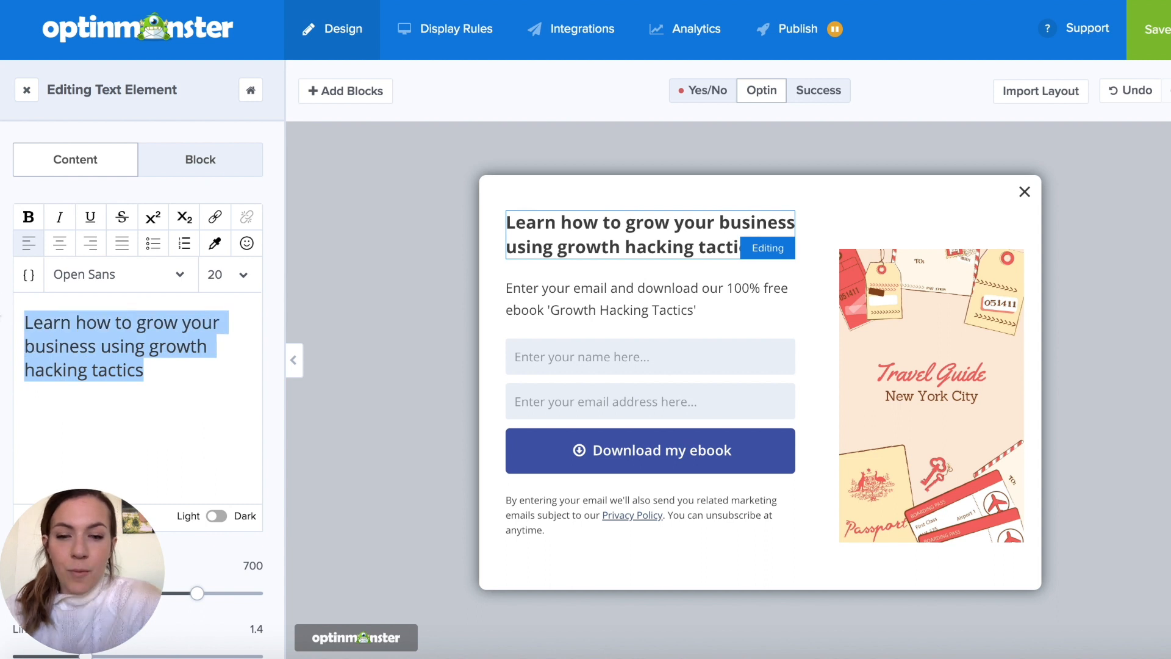
type("Get our ")
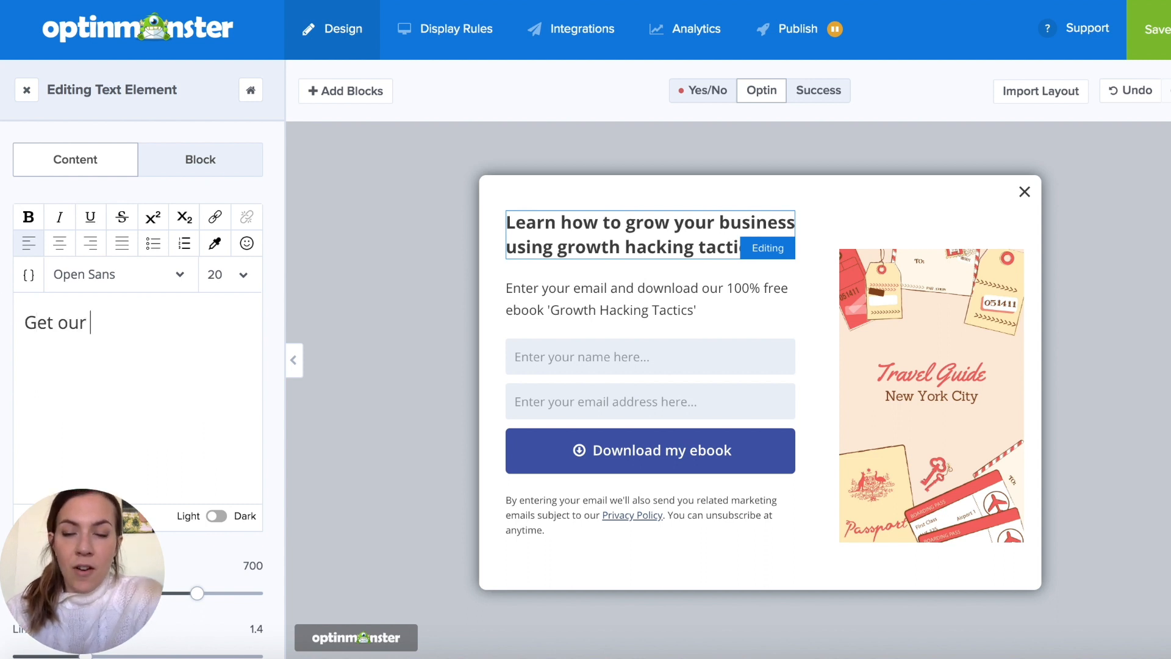
type("FREE New")
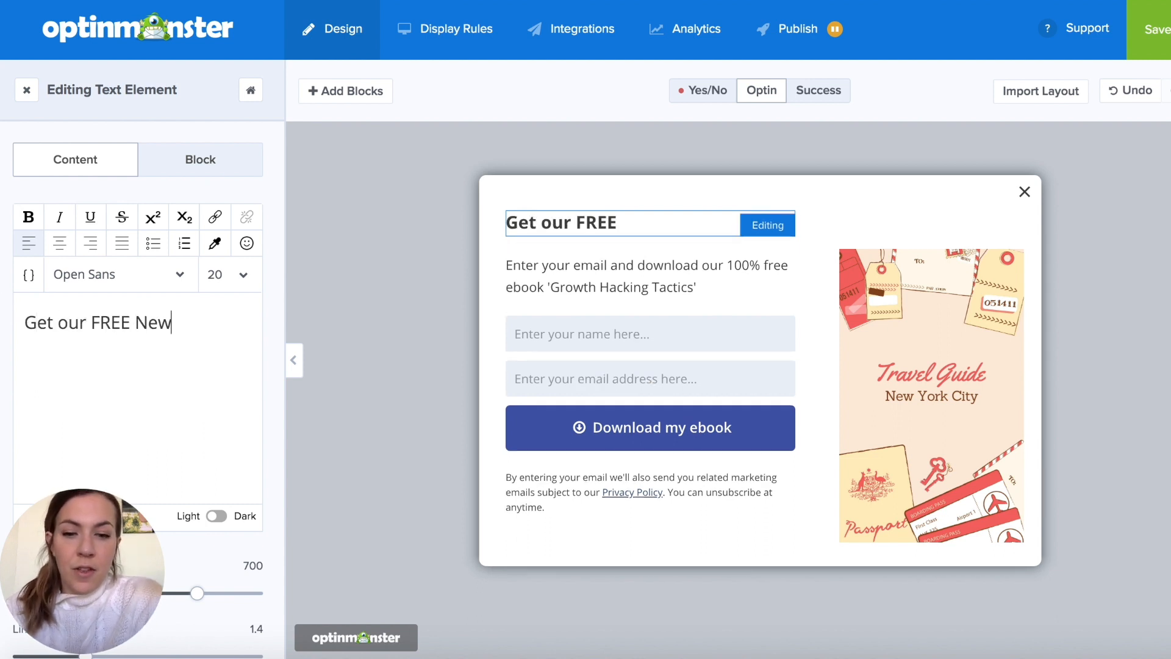
type(" York City Travel Guide!")
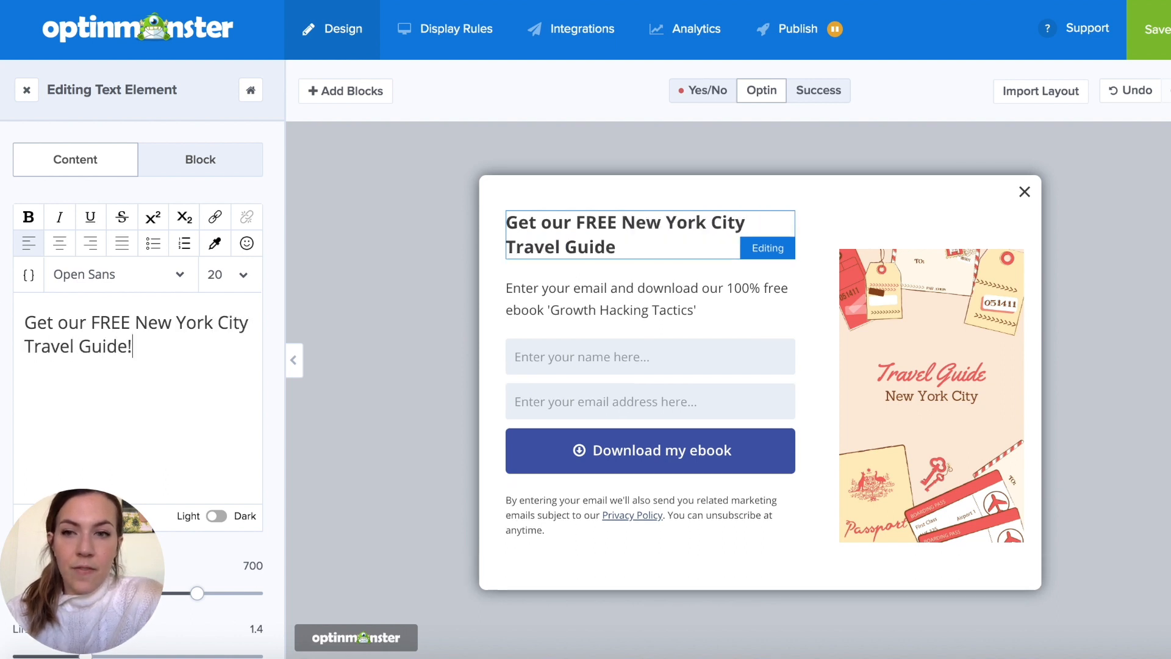
- Center the heading and set its font to Poppins
key("ctrl+a")
key("ctrl+e")
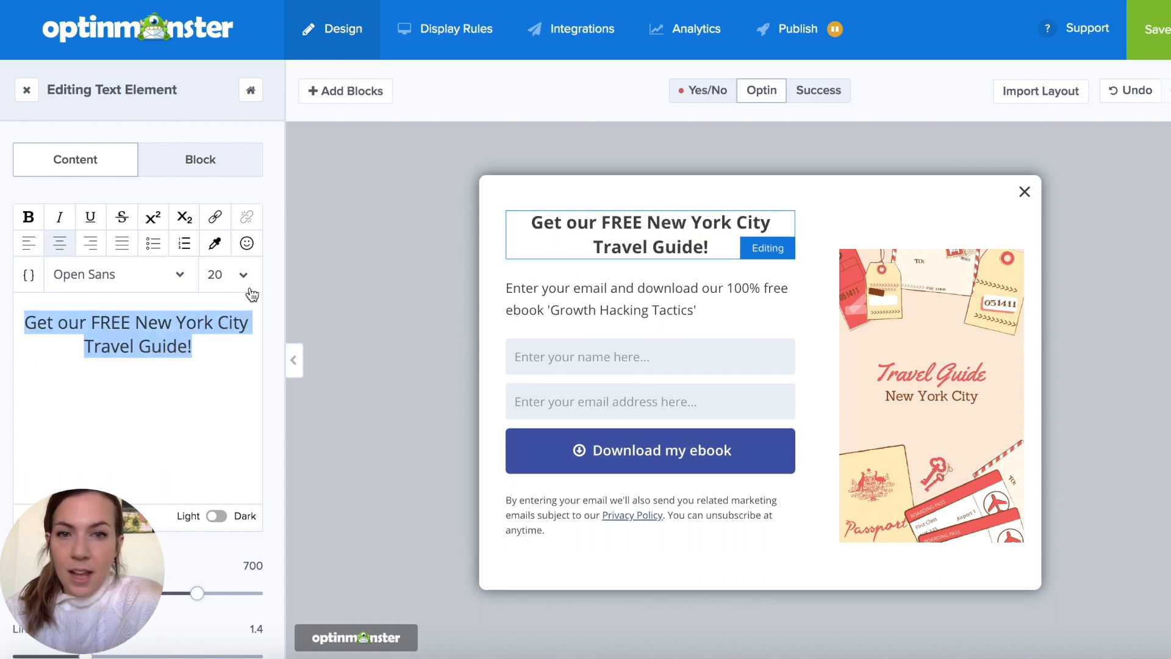
left_click(180, 276)
key("Down")
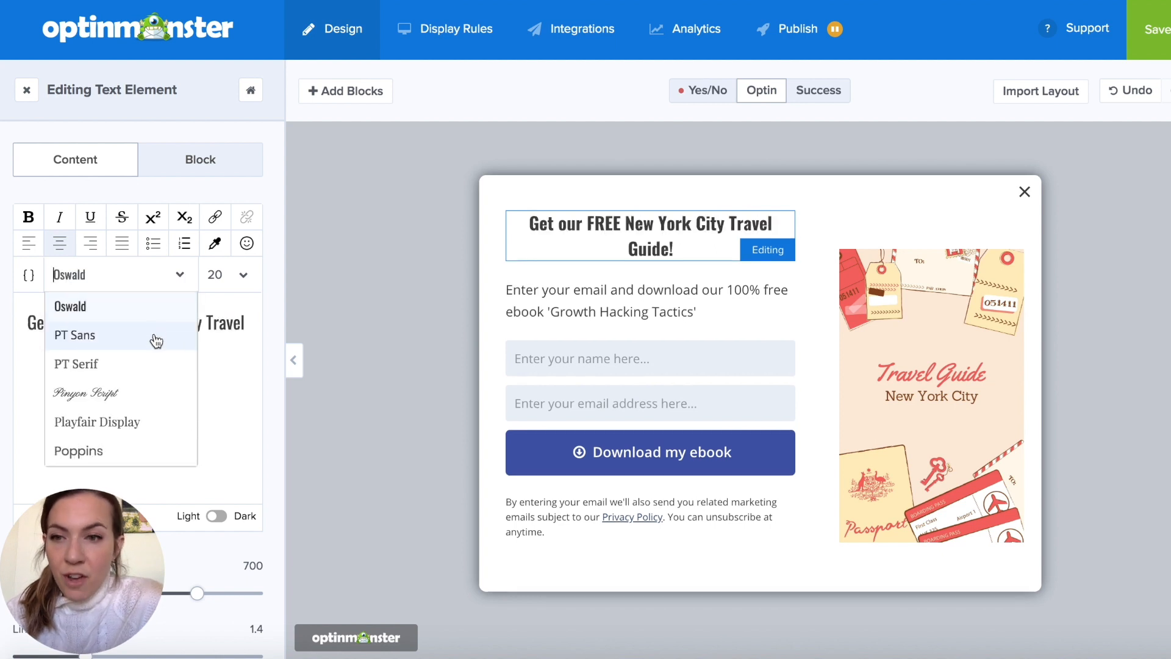
scroll(156, 345, "down", 1)
scroll(156, 345, "down", 2)
left_click(144, 319)
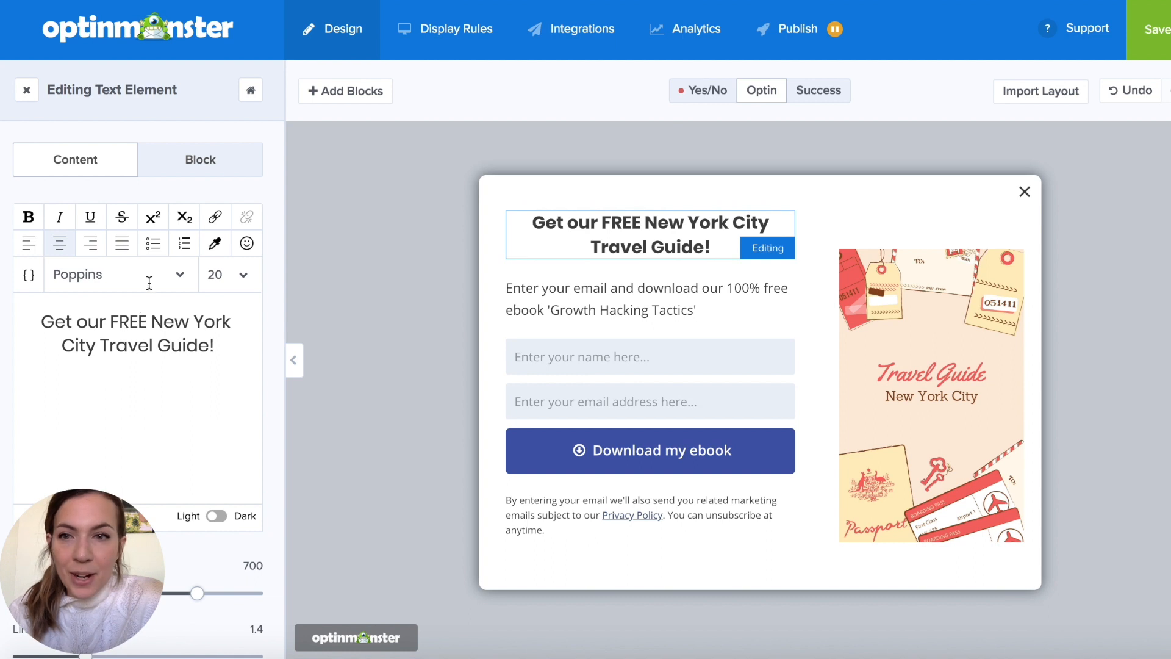
- Import a saved color profile with pink, green and red swatches into the campaign's custom colors
left_click(212, 244)
left_click(346, 286)
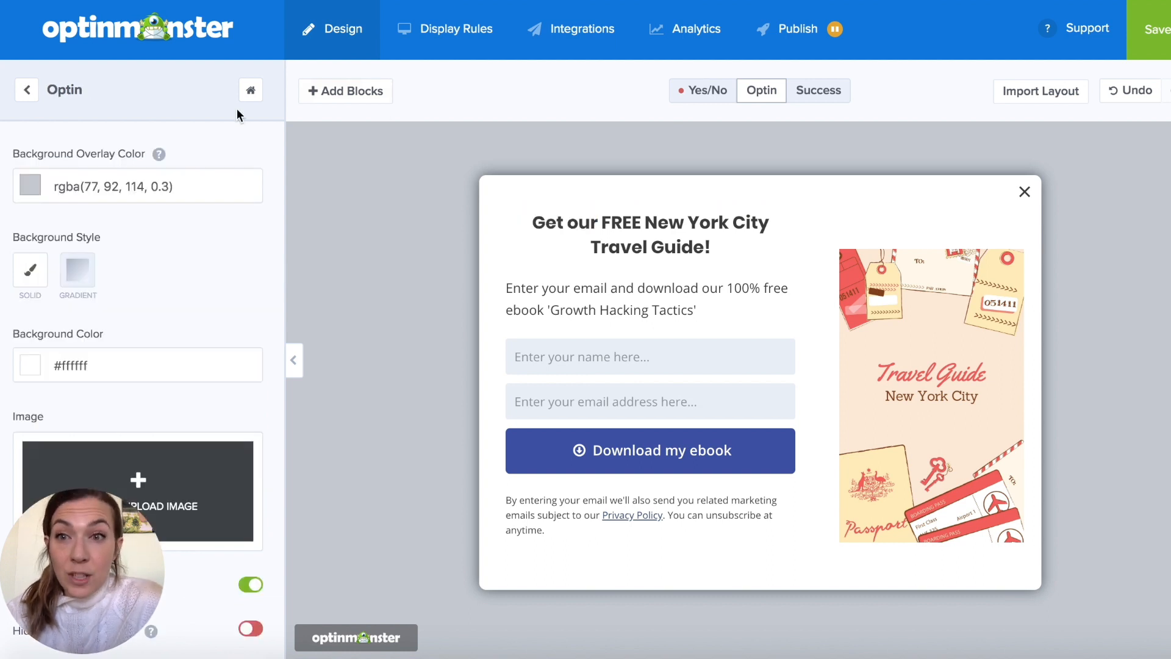
left_click(250, 91)
left_click(32, 370)
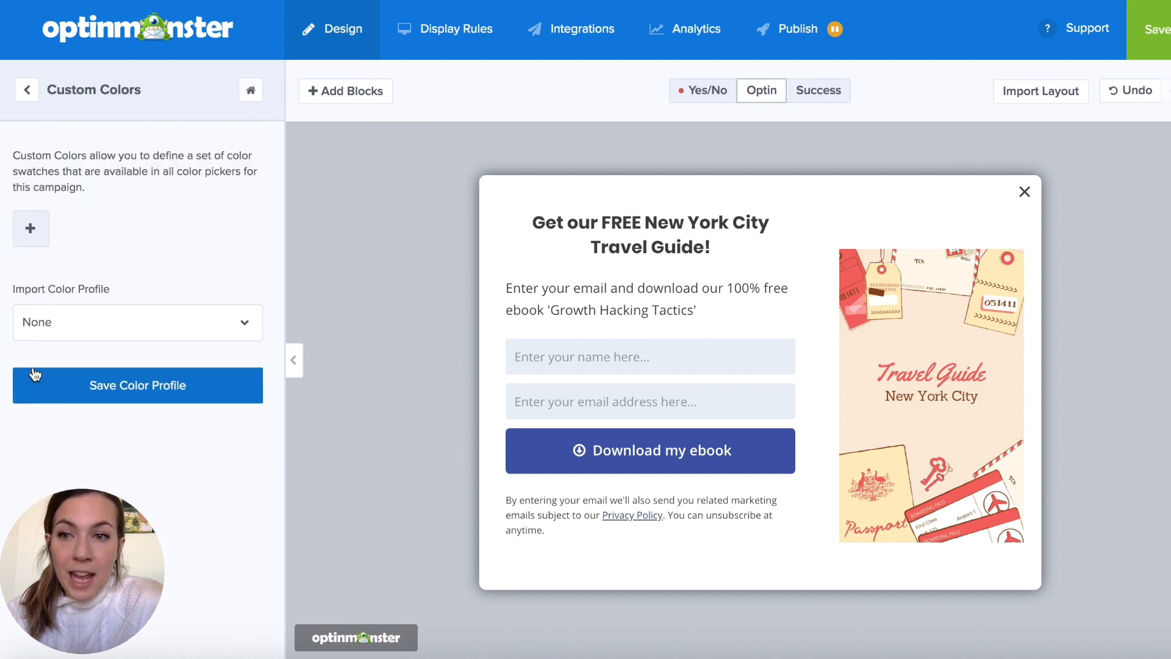
left_click(136, 324)
left_click(117, 410)
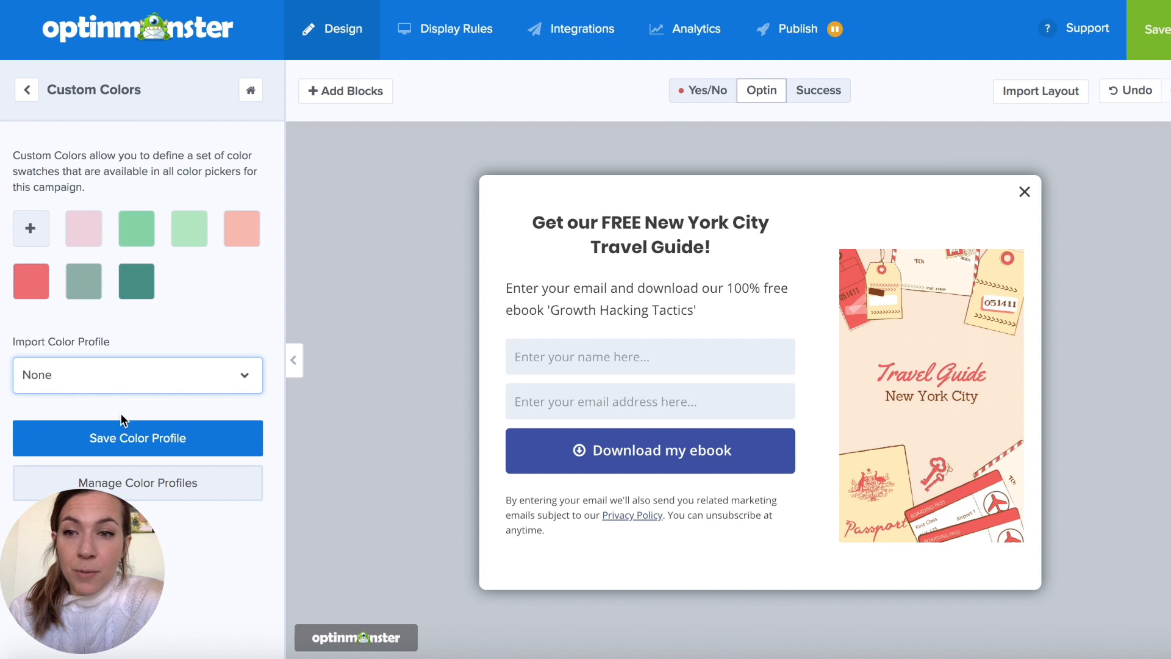
left_click(27, 90)
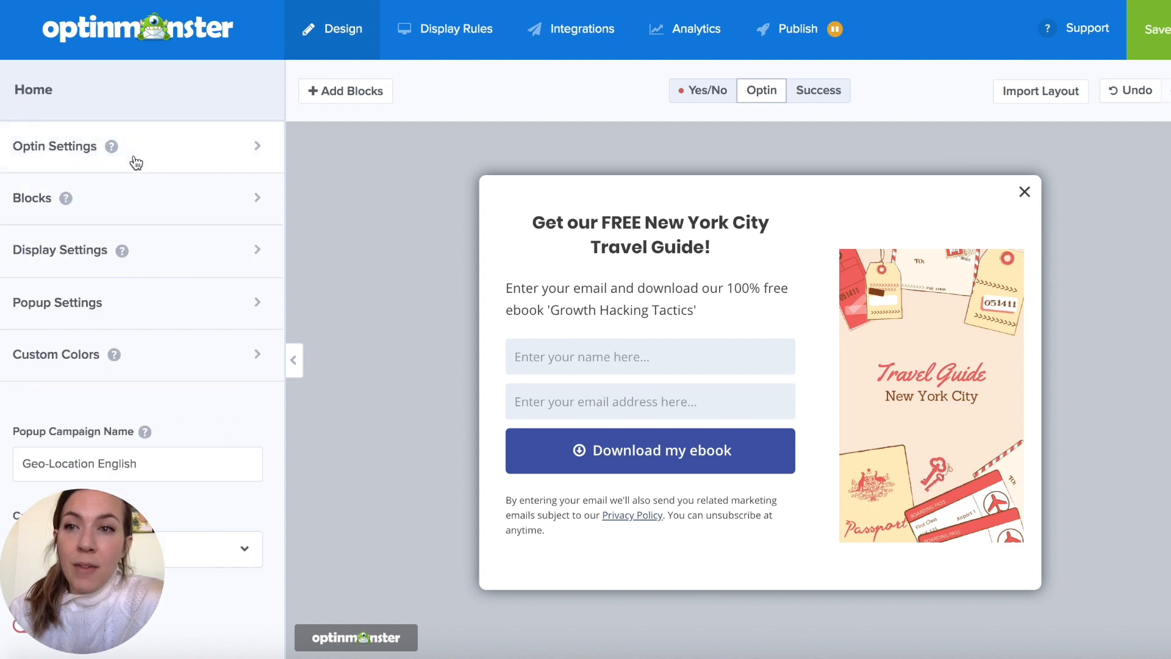
- Color the popup heading with the coral red custom swatch
left_click(641, 238)
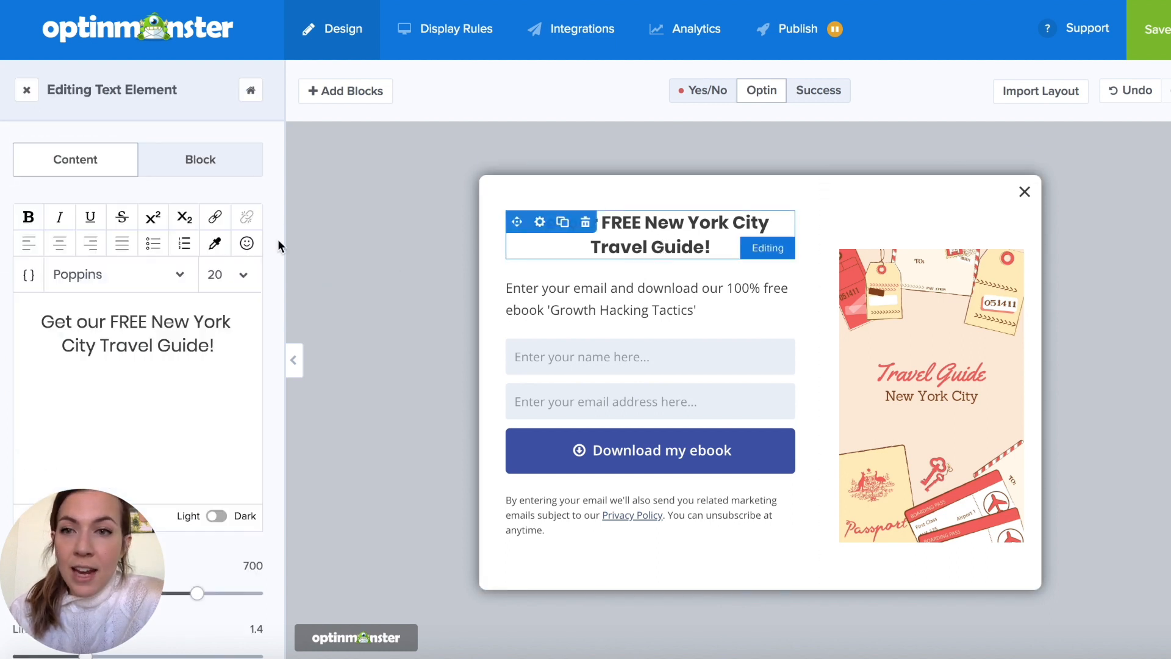
left_click(214, 245)
left_click(160, 482)
left_click(344, 368)
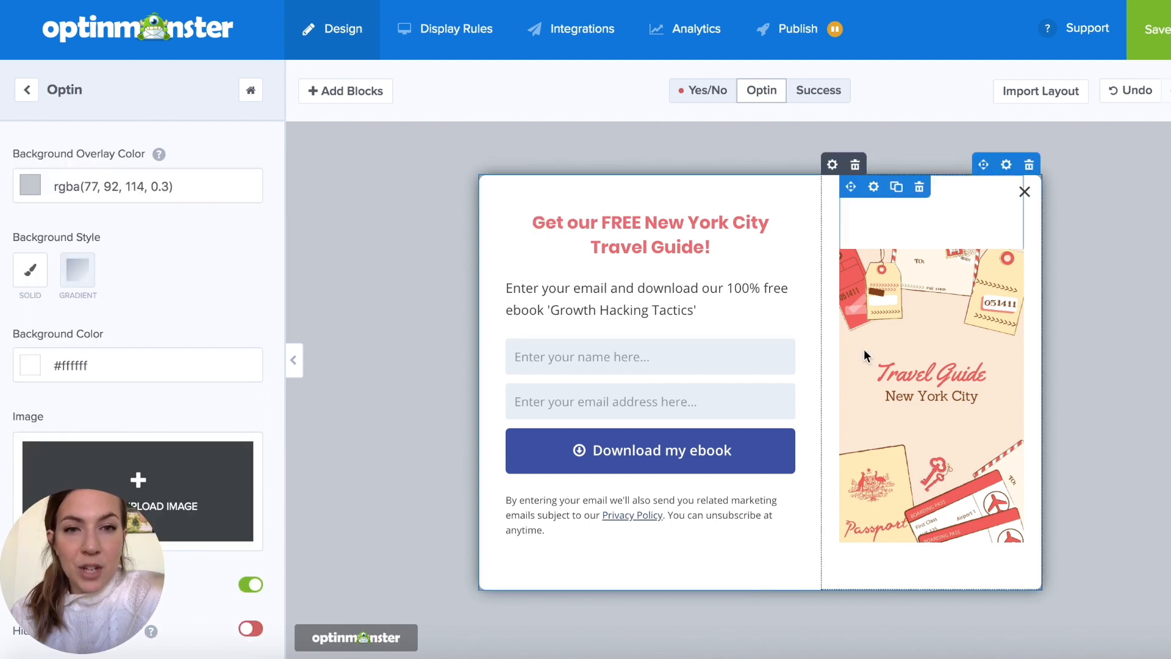
- Replace the text below the heading with "Shoot us your email and we will send it straight to your inbox."
left_click(655, 307)
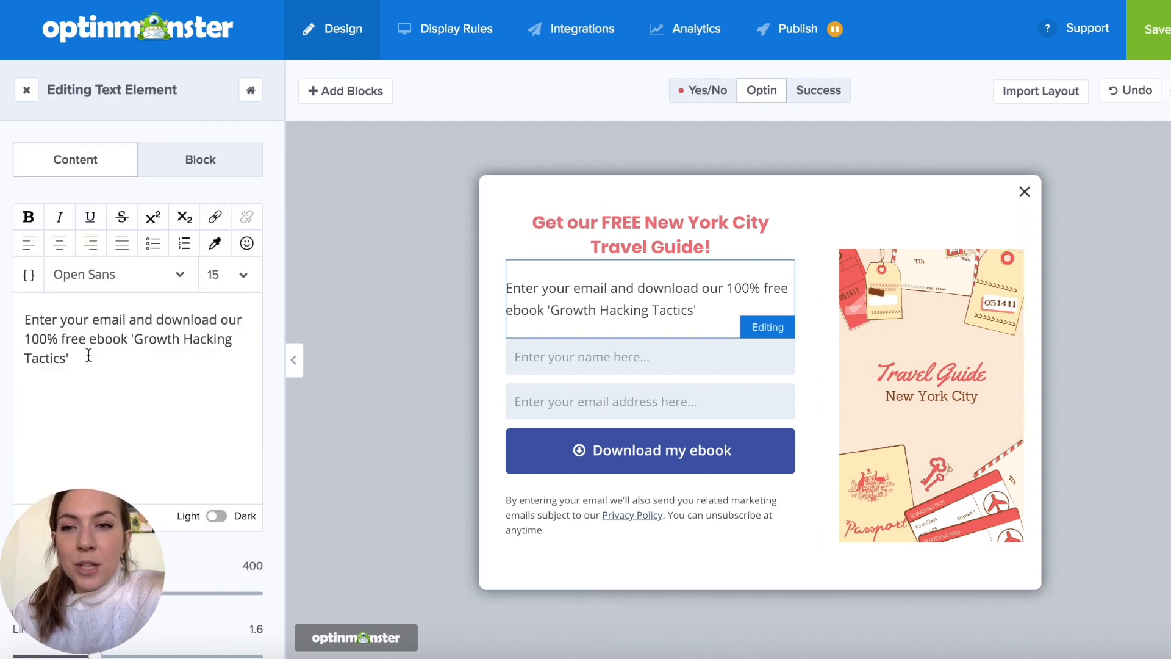
left_click_drag(85, 360, 5, 319)
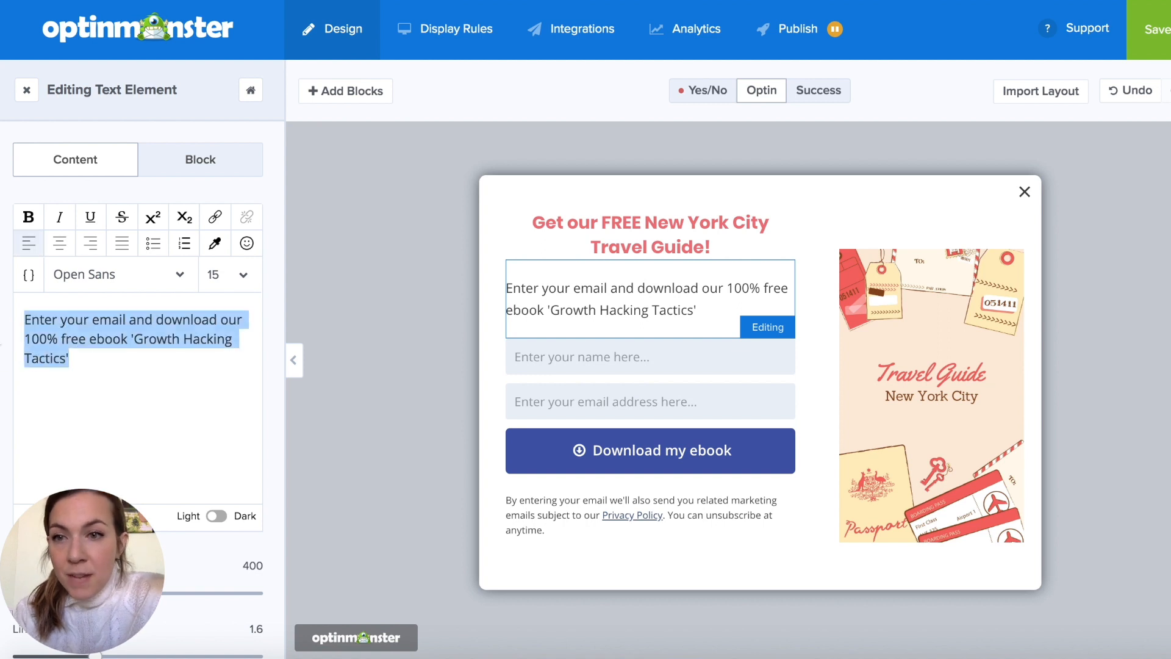
type("Shoot us your email and we will send it straight to your inbox.")
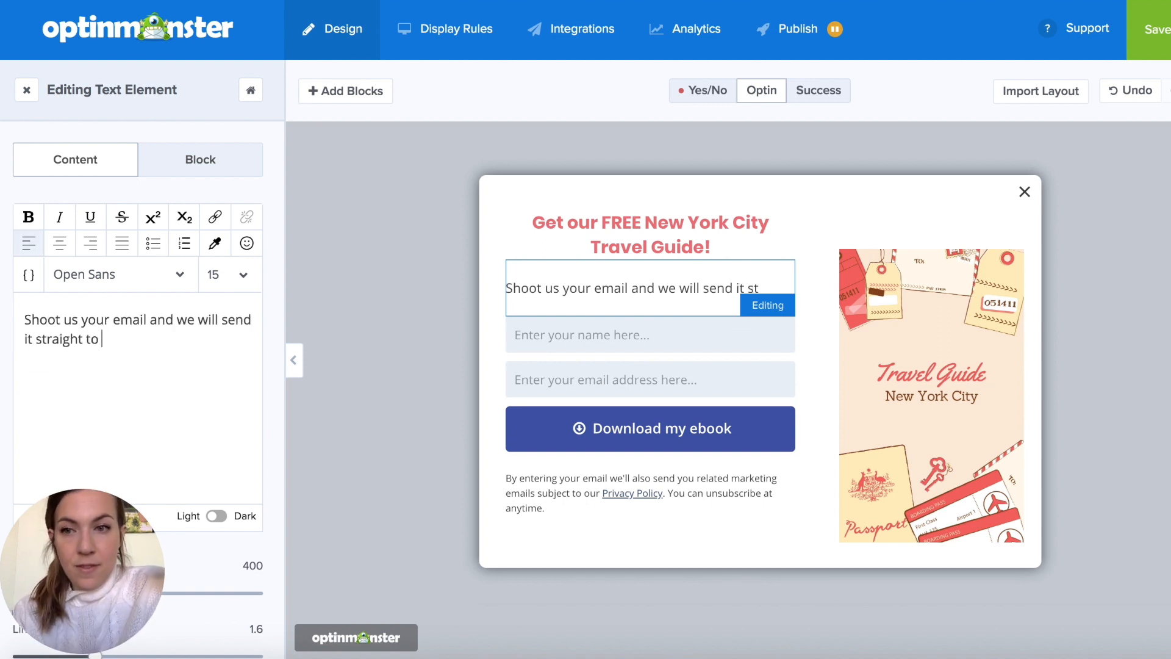
- Set the background color of the name and email fields to the light pink custom swatch, #f0d8e0
left_click(651, 402)
left_click(41, 269)
scroll(122, 333, "down", 2)
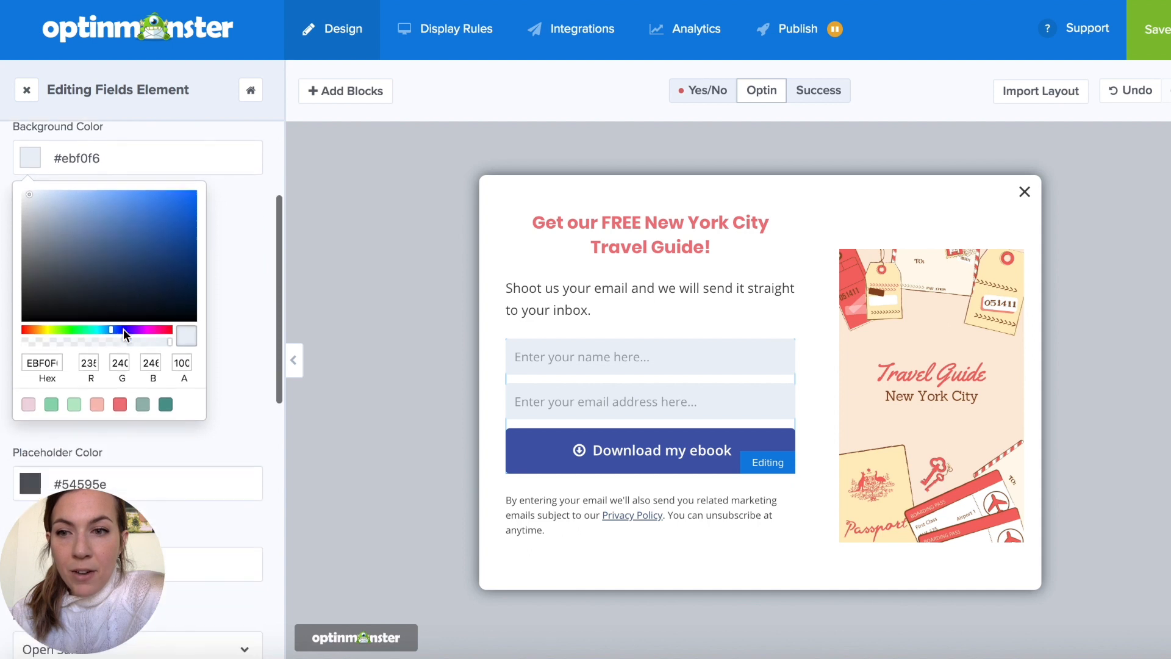
left_click(29, 405)
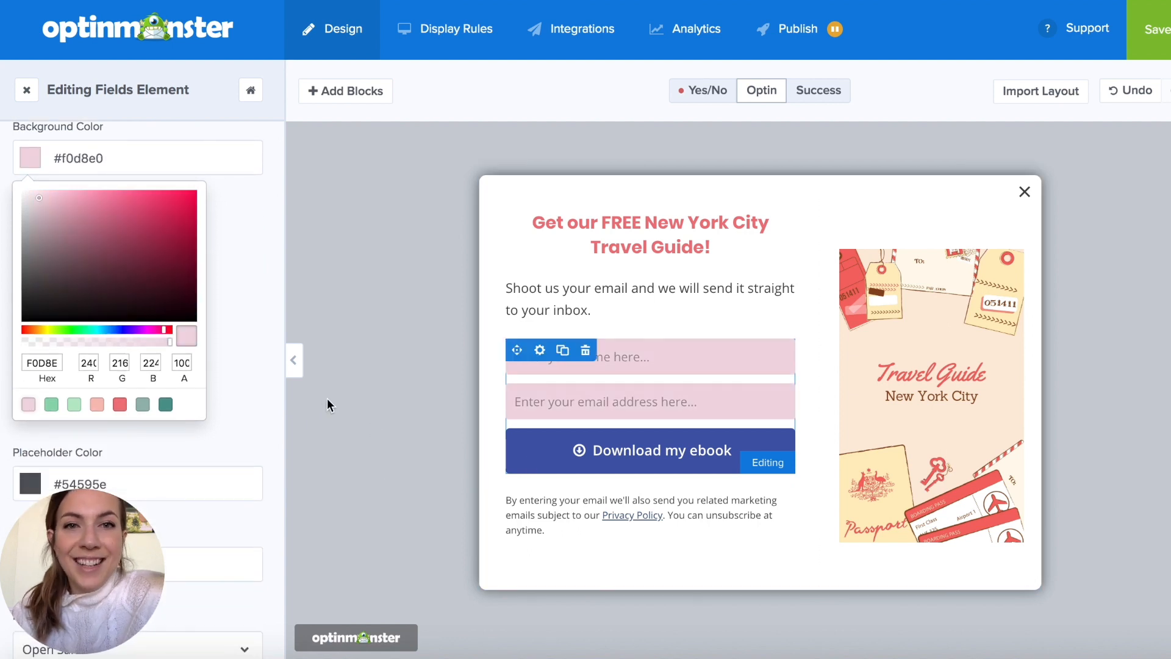
- Change the submit button's text to "Download my Travel Guide"
left_click(523, 449)
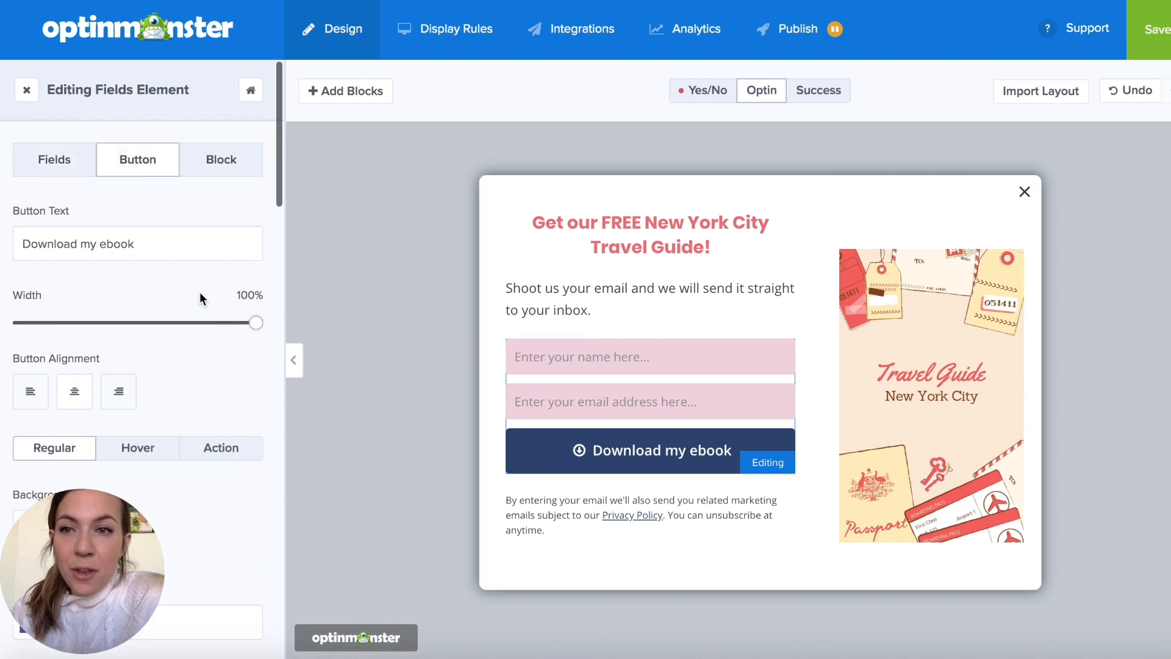
left_click_drag(145, 247, 102, 241)
type("T")
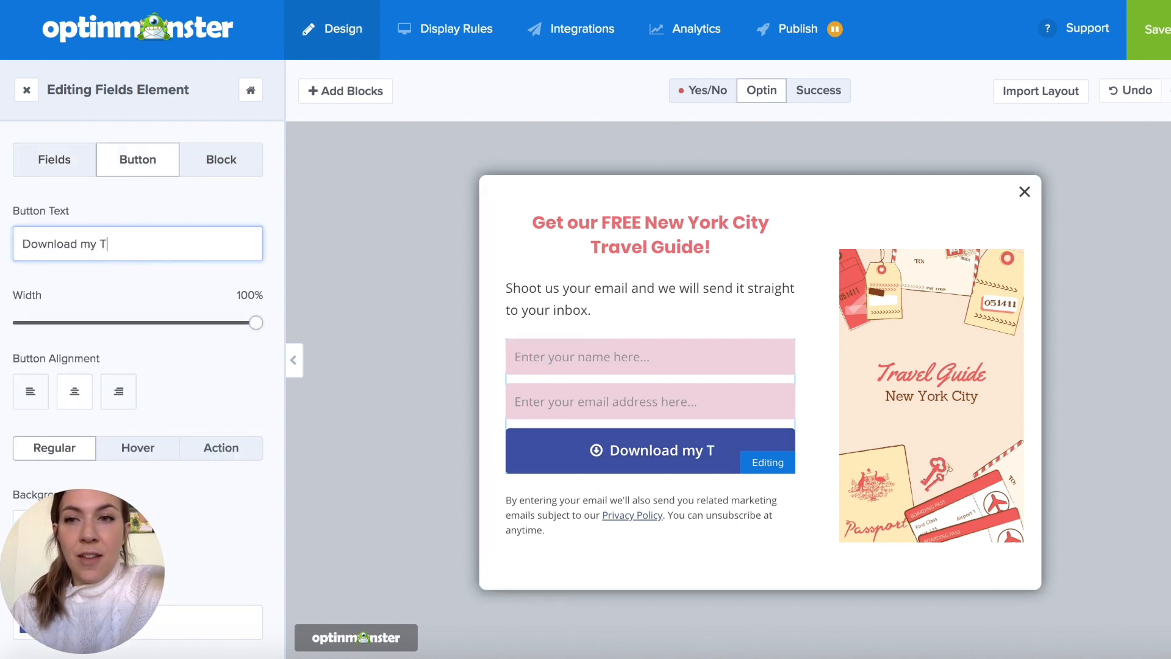
type("ravel Guide")
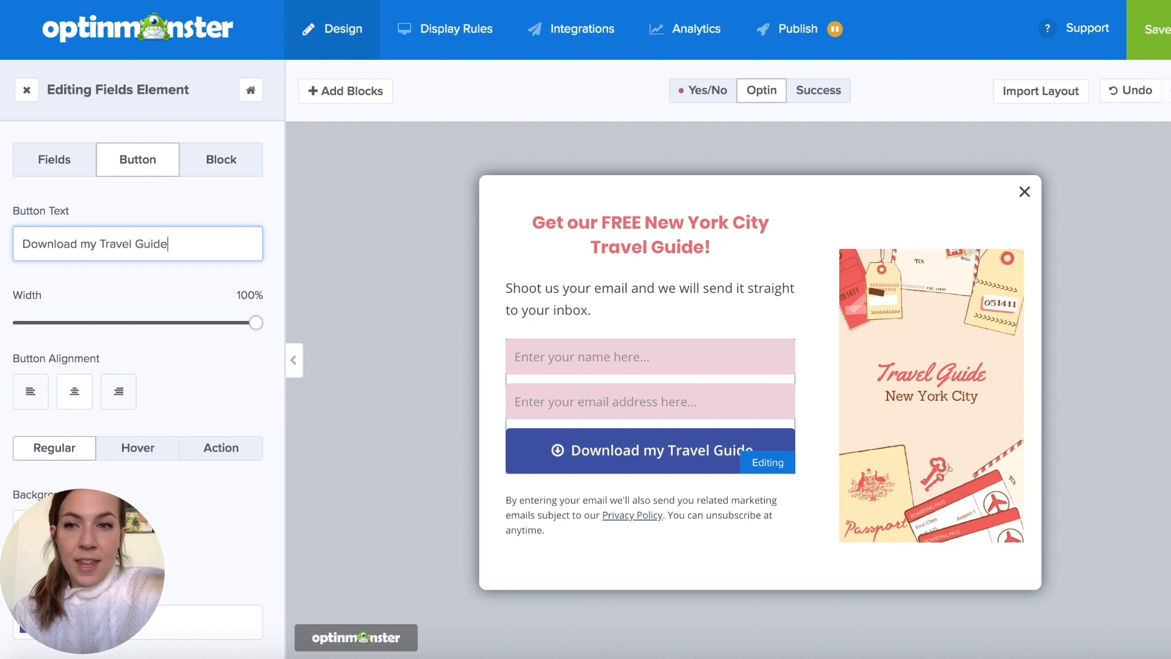
scroll(129, 302, "down", 3)
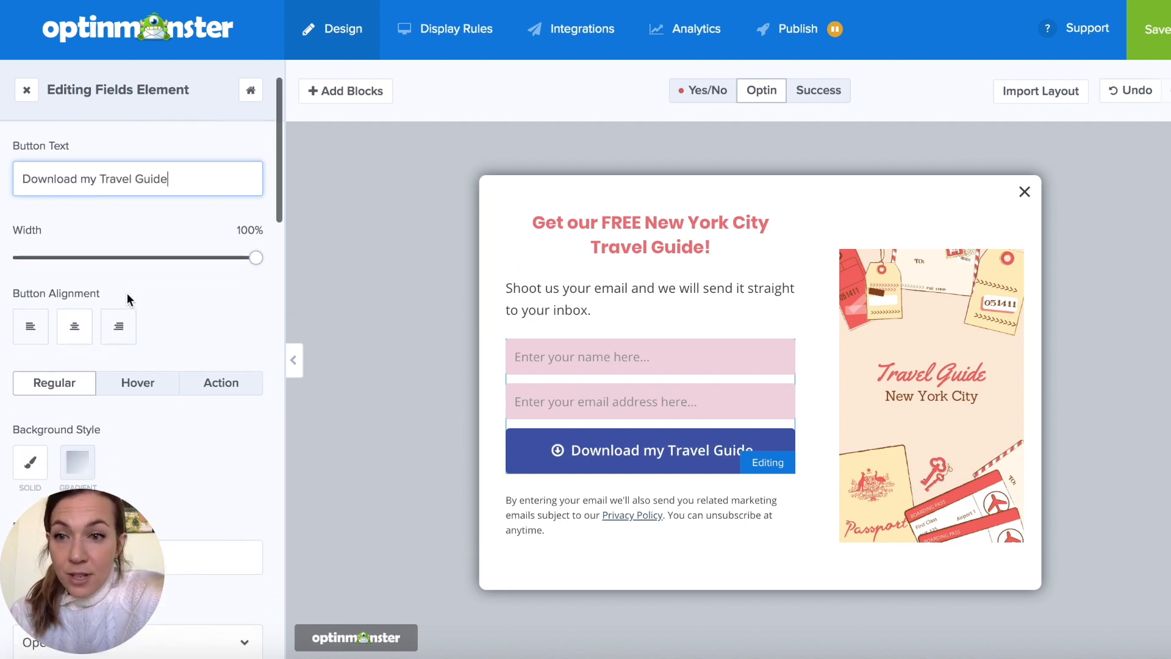
- Set the submit button's regular background color to the coral red custom swatch, #f07880
scroll(146, 303, "down", 2)
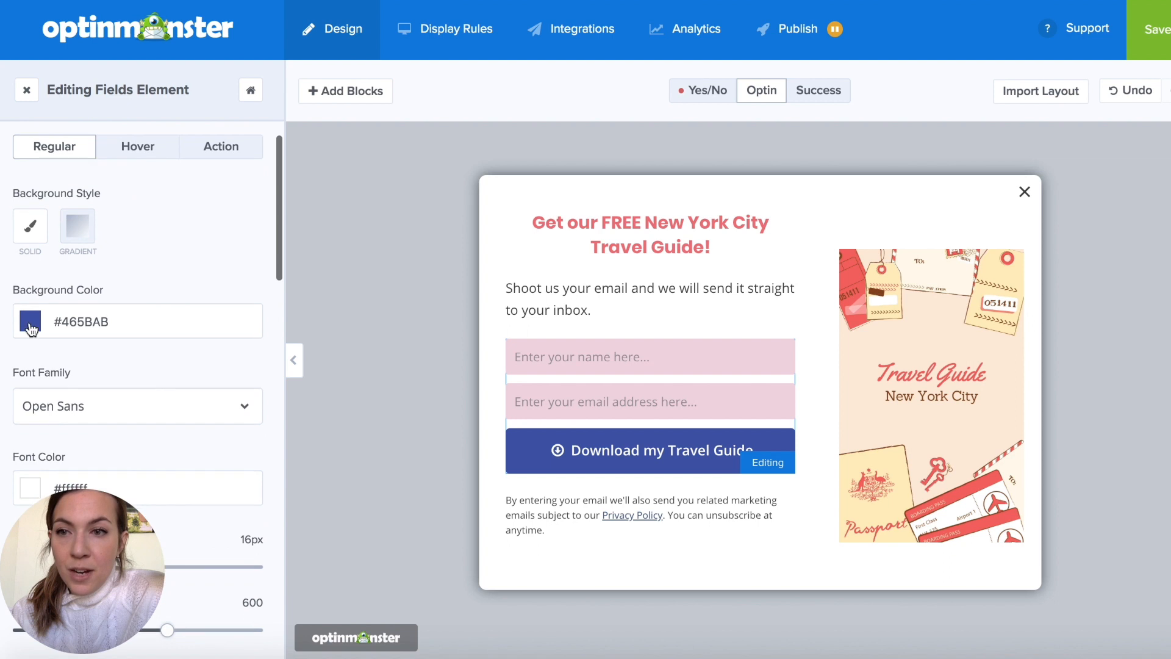
left_click(30, 320)
scroll(214, 305, "down", 2)
left_click(119, 464)
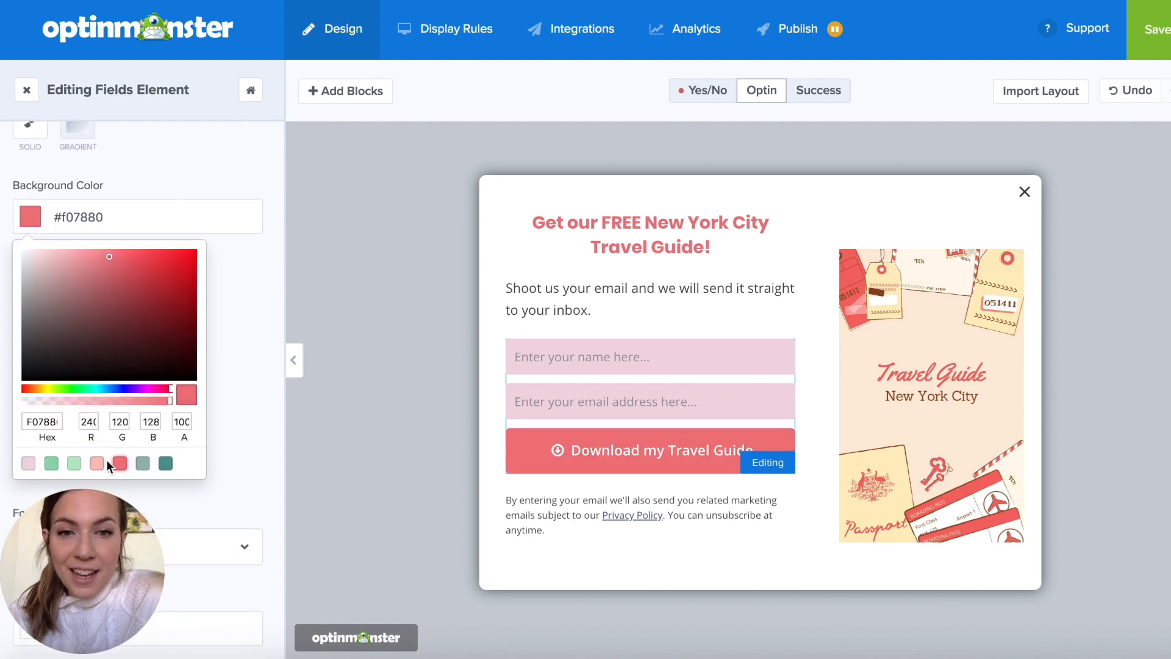
left_click(226, 422)
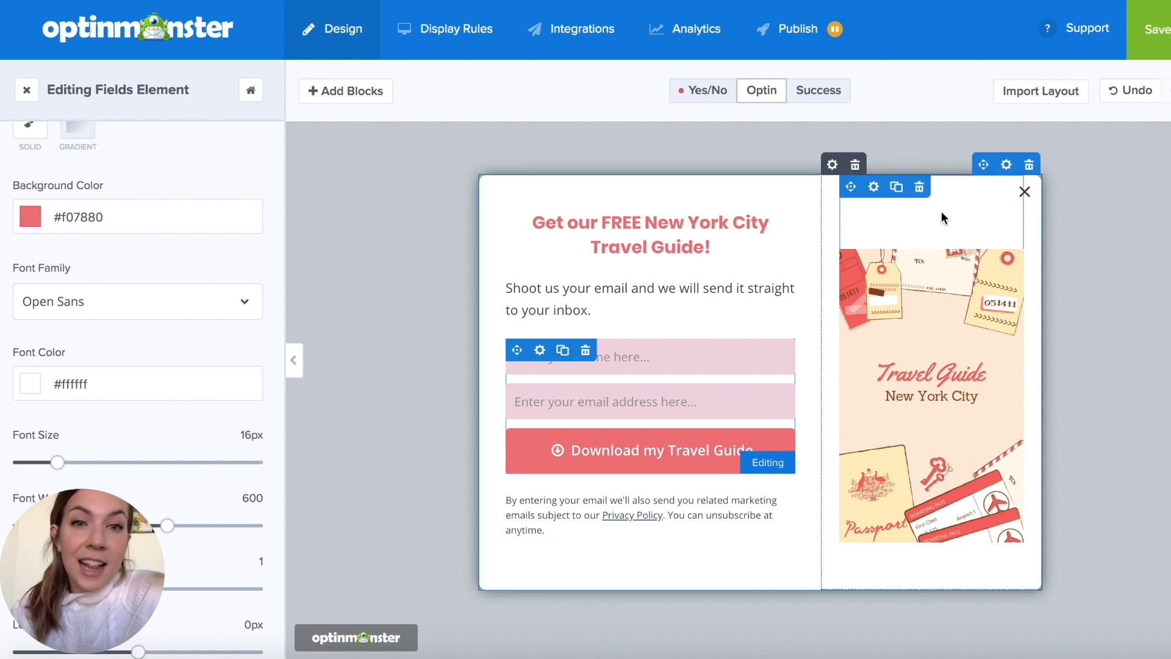
- Import the Optin view's layout into the Success view
left_click(840, 98)
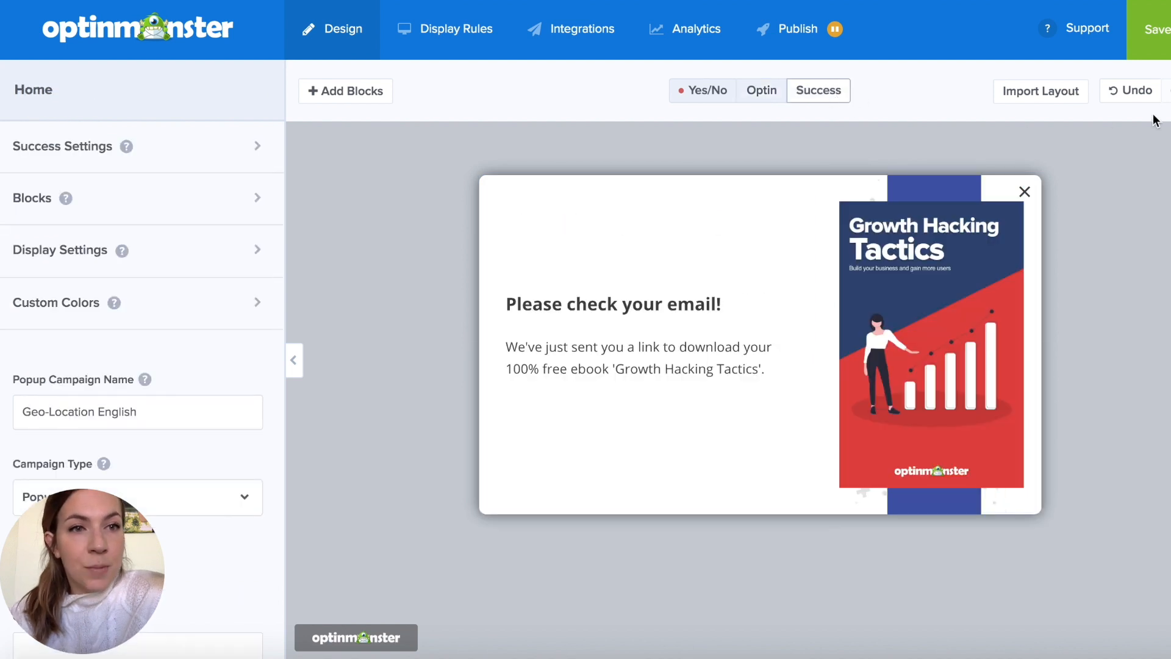
left_click(1050, 92)
left_click(772, 456)
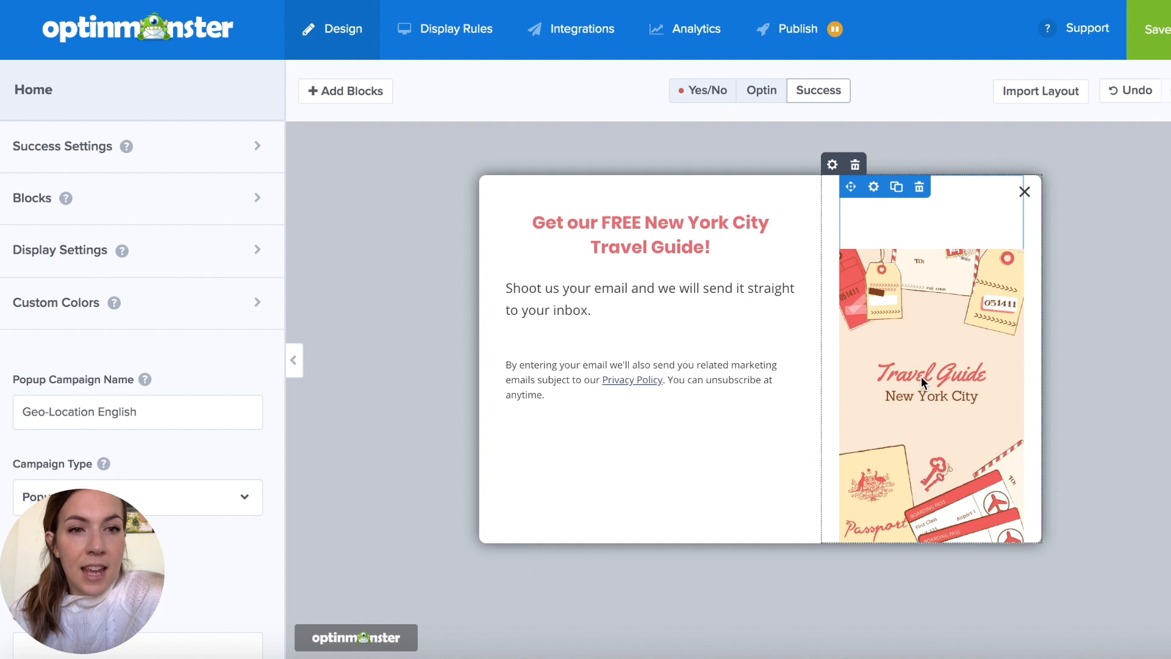
- Replace the Success view's heading with "Your travel guide is on its way!"
left_click(699, 235)
left_click_drag(222, 343, 46, 322)
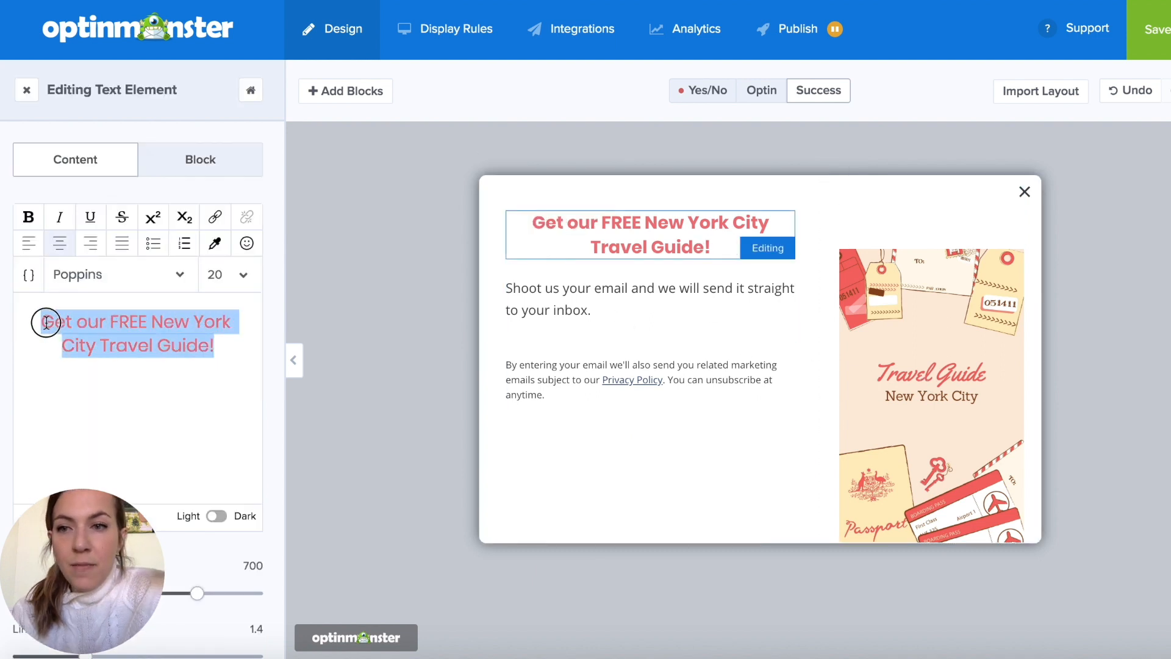
type("Your travel guide is on its way!")
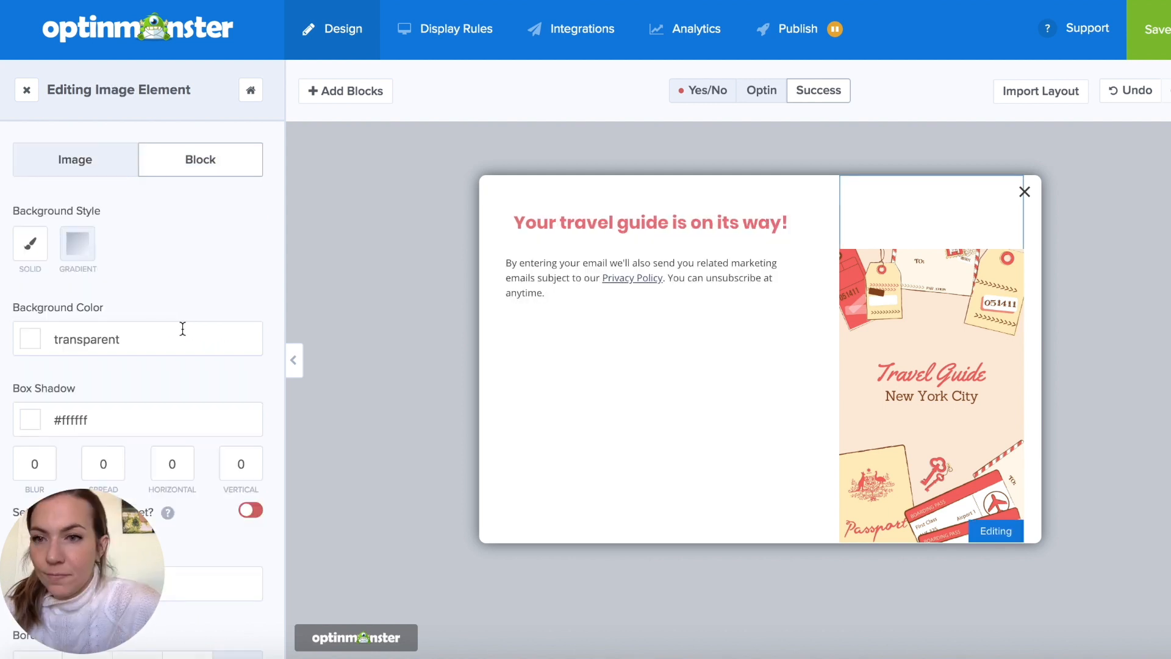
- Set the travel guide image's top and bottom padding to 10% each in the Success view
scroll(182, 329, "down", 6)
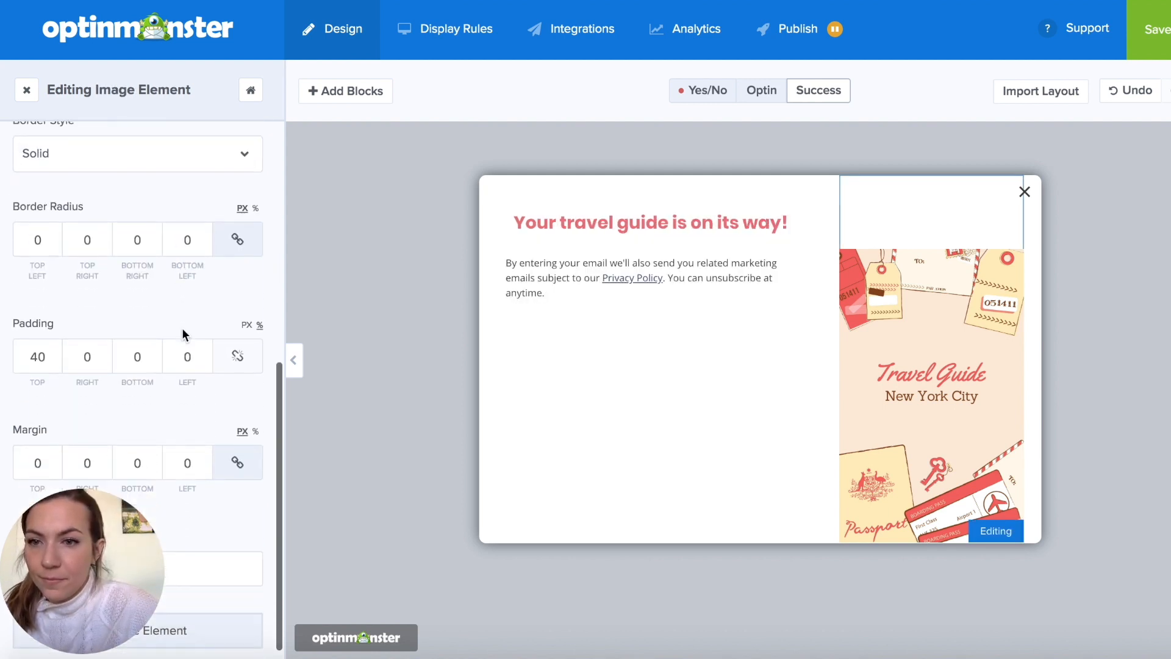
double_click(54, 340)
type("0")
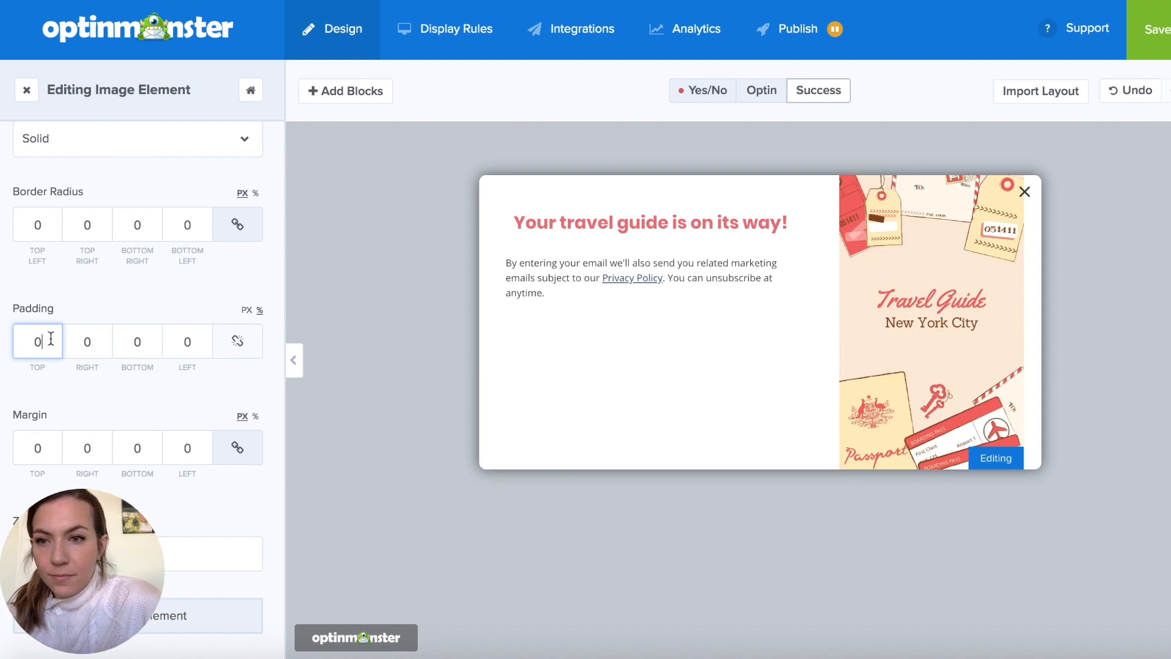
type("10")
double_click(139, 341)
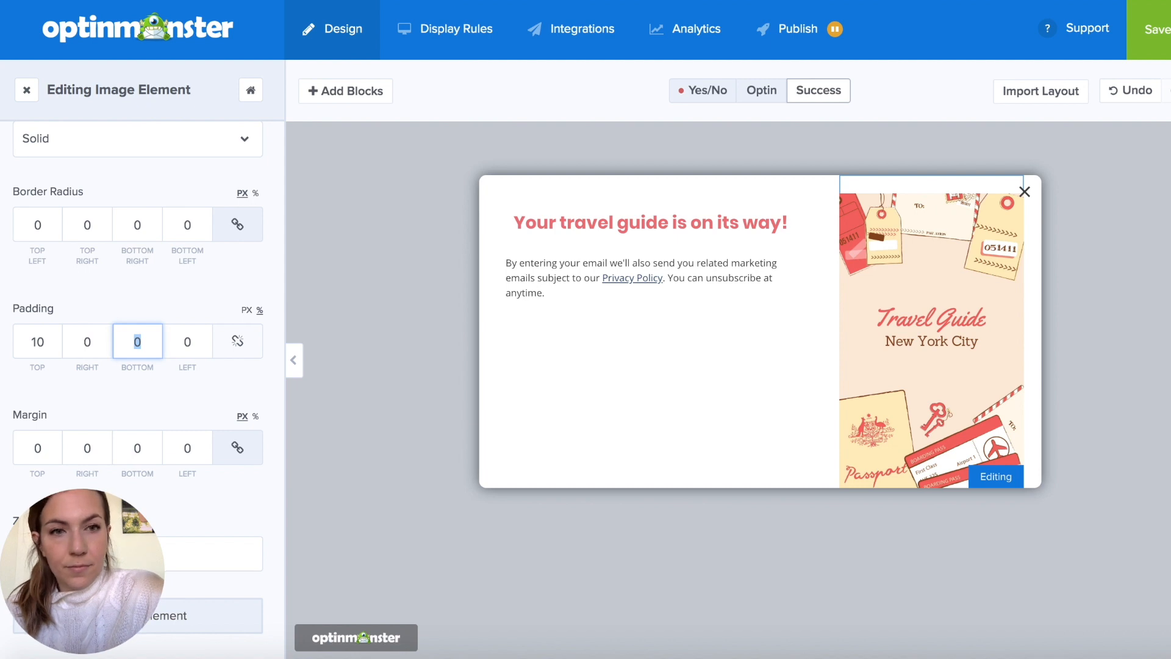
type("10")
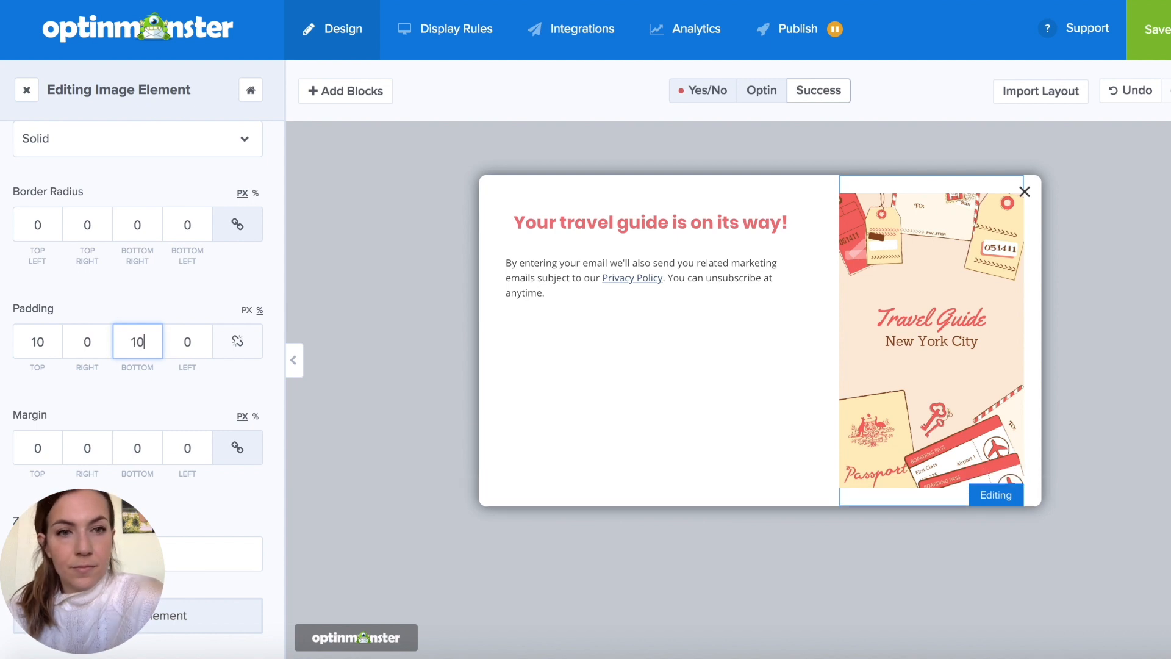
- Insert a spacer block above the success heading to center it vertically, and delete the privacy note
left_click(685, 227)
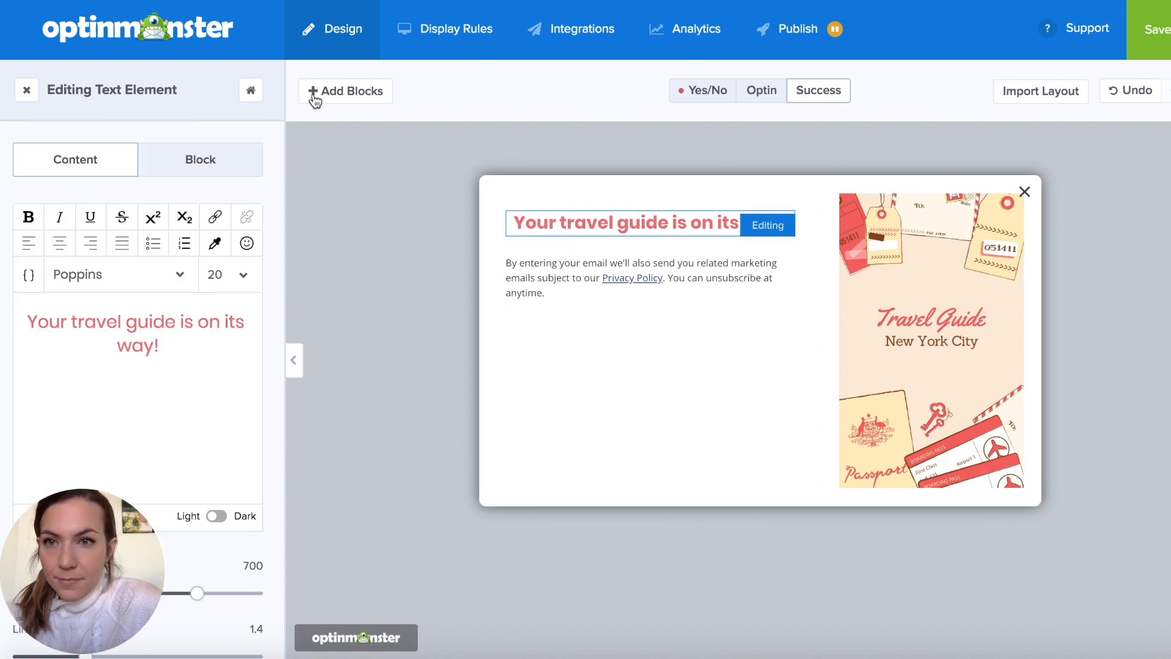
left_click(342, 91)
scroll(138, 365, "down", 5)
left_click_drag(71, 515, 697, 219)
left_click(586, 294)
left_click(740, 391)
left_click_drag(29, 238, 74, 242)
left_click(384, 256)
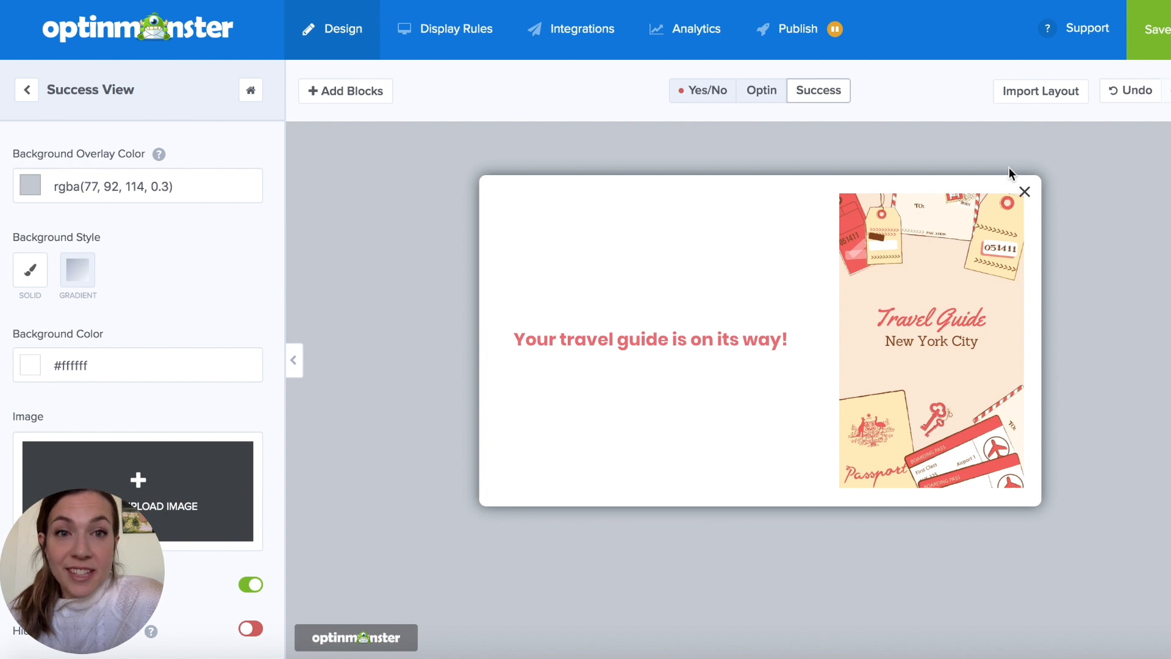
- In the Optin view, copy the submit button's regular styles to its hover state
left_click(762, 92)
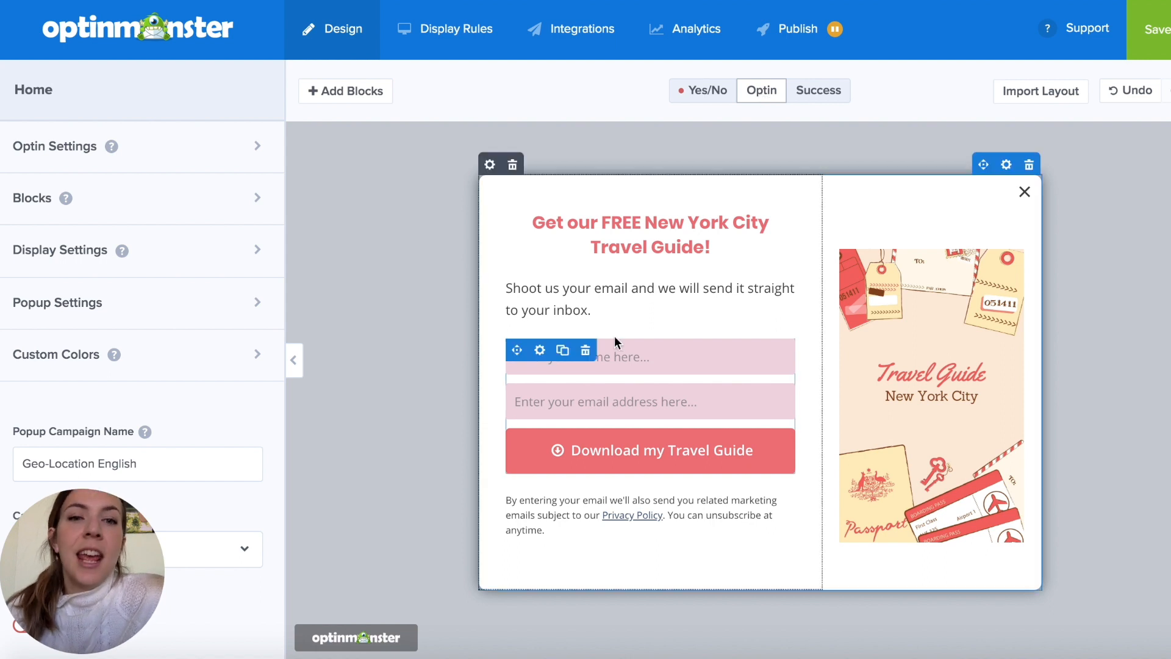
left_click(827, 94)
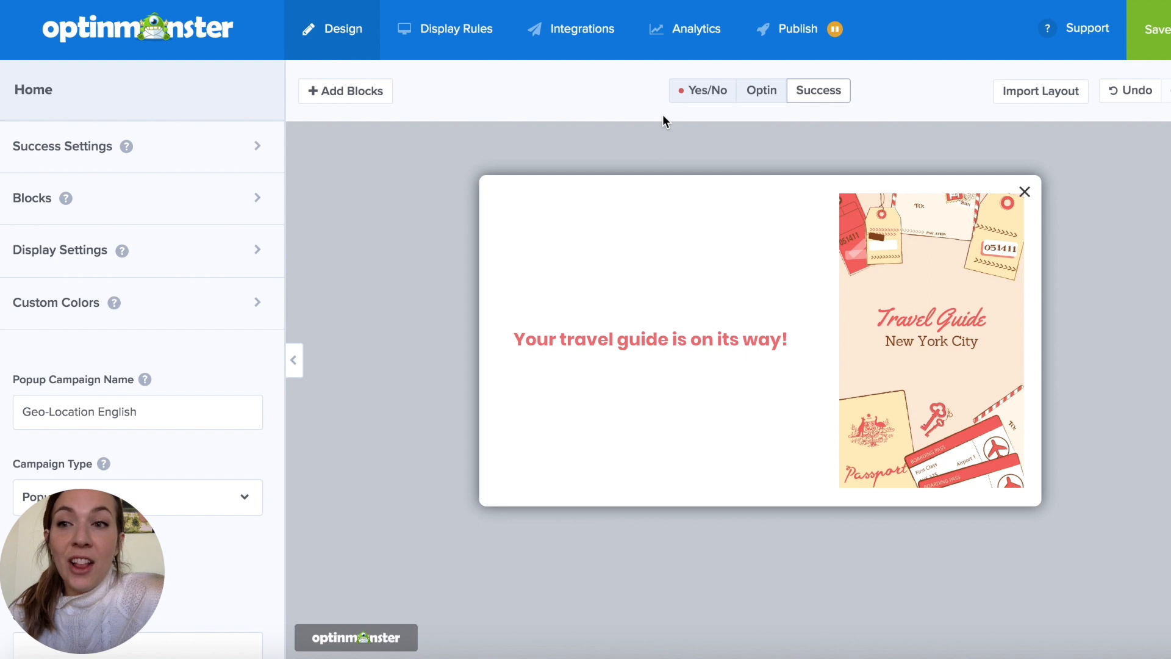
left_click(755, 99)
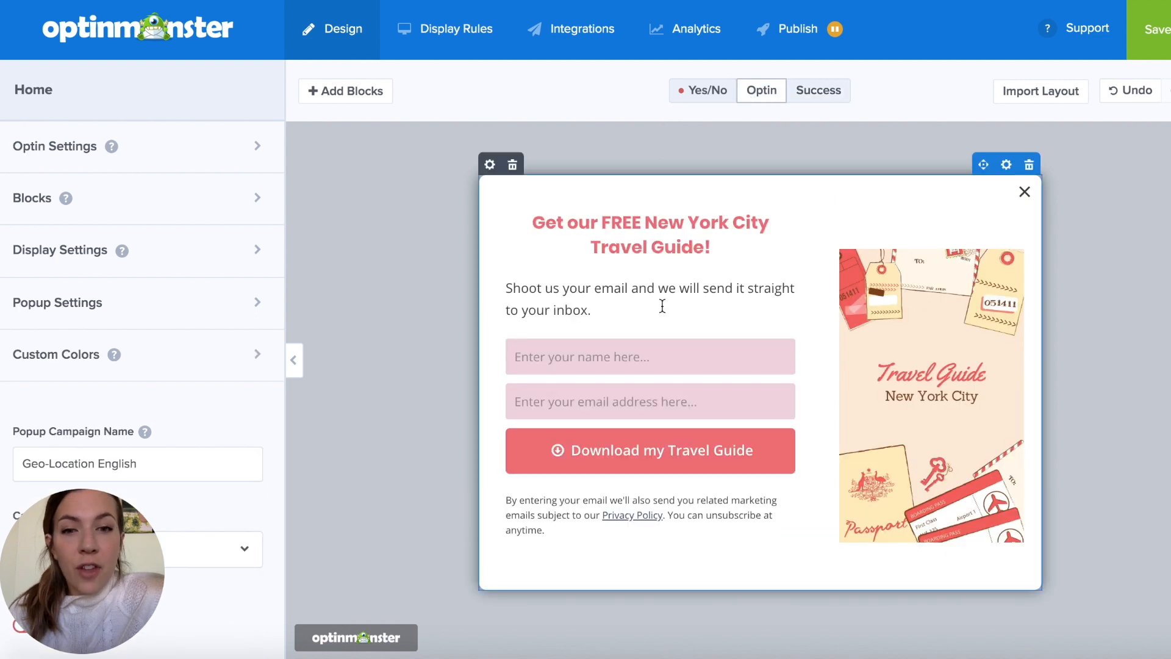
left_click(584, 451)
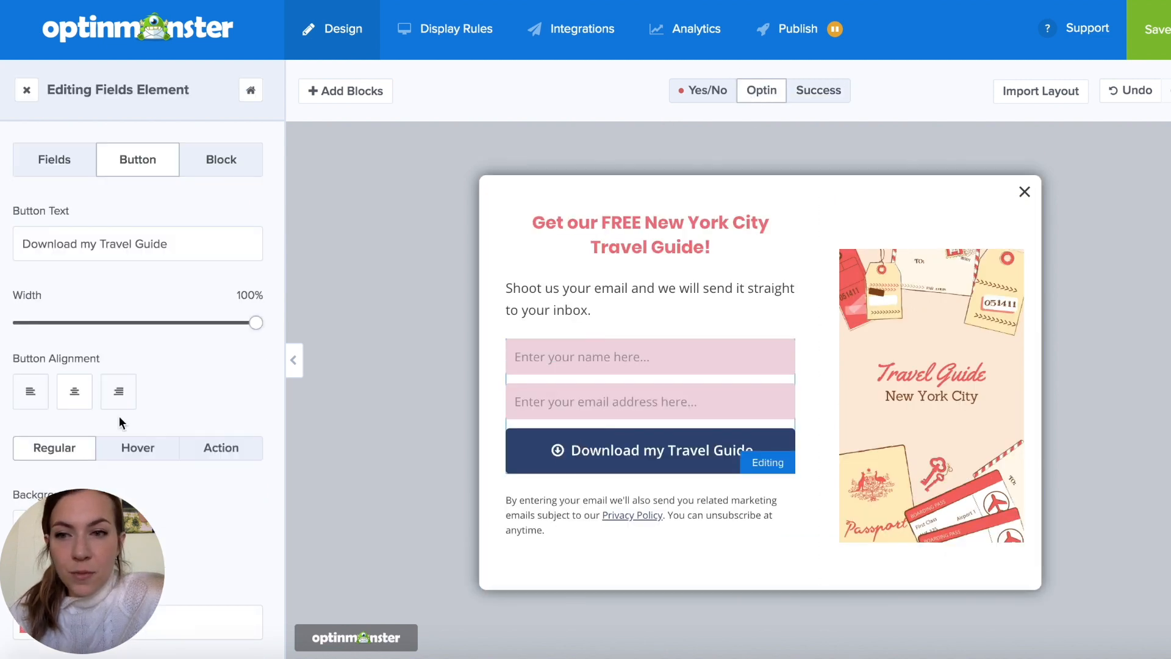
scroll(153, 399, "down", 4)
left_click(149, 217)
left_click(147, 314)
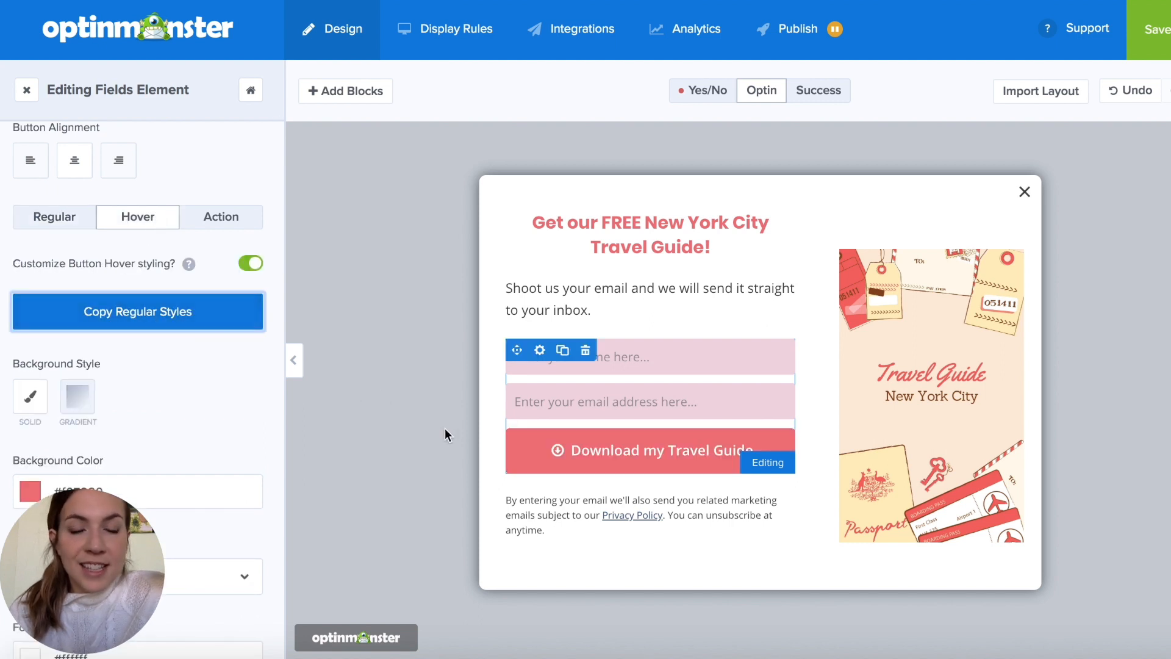
- Set the submit button's hover background color to the gray-green custom swatch, #98b8b0
scroll(155, 368, "down", 3)
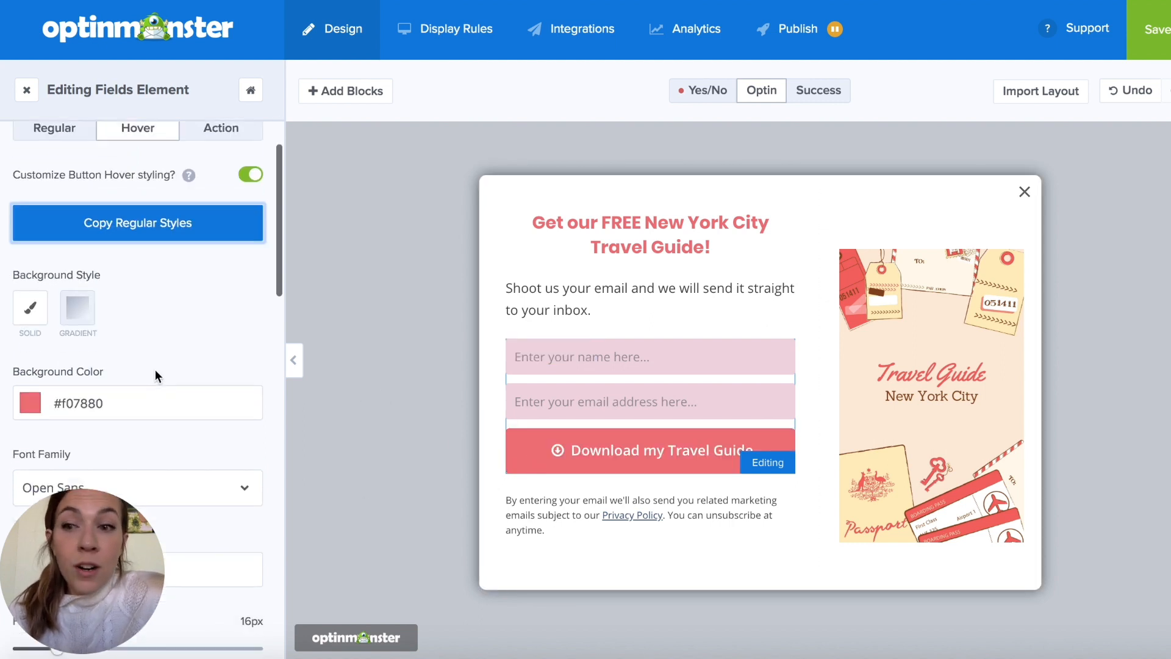
left_click(30, 336)
scroll(133, 416, "down", 3)
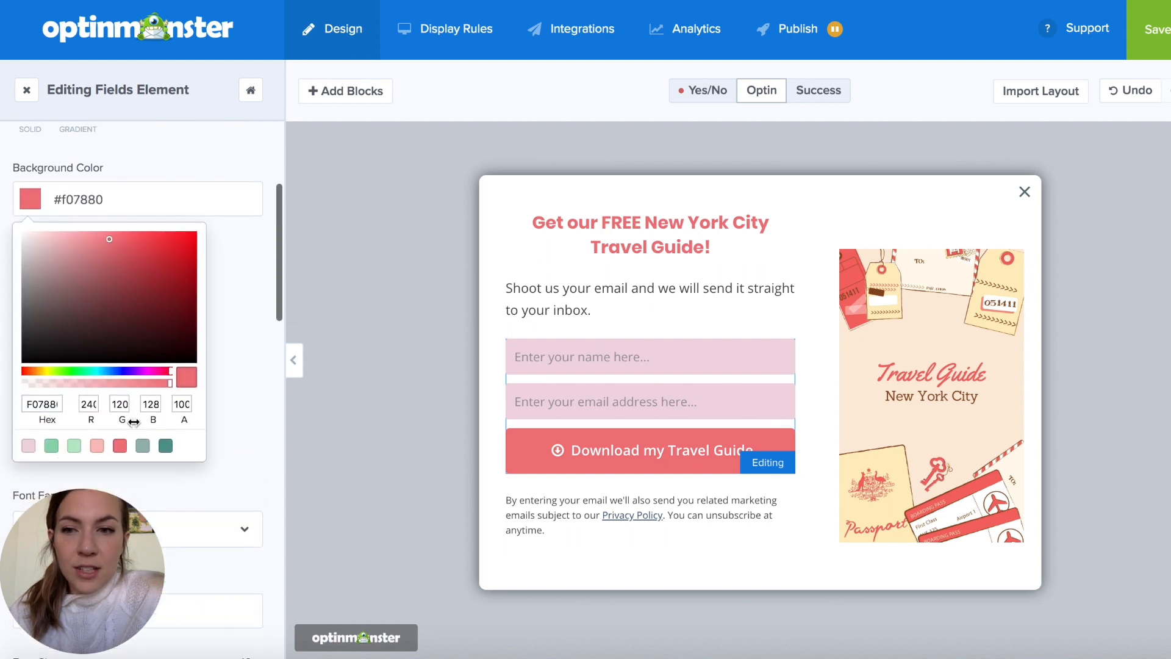
left_click(97, 446)
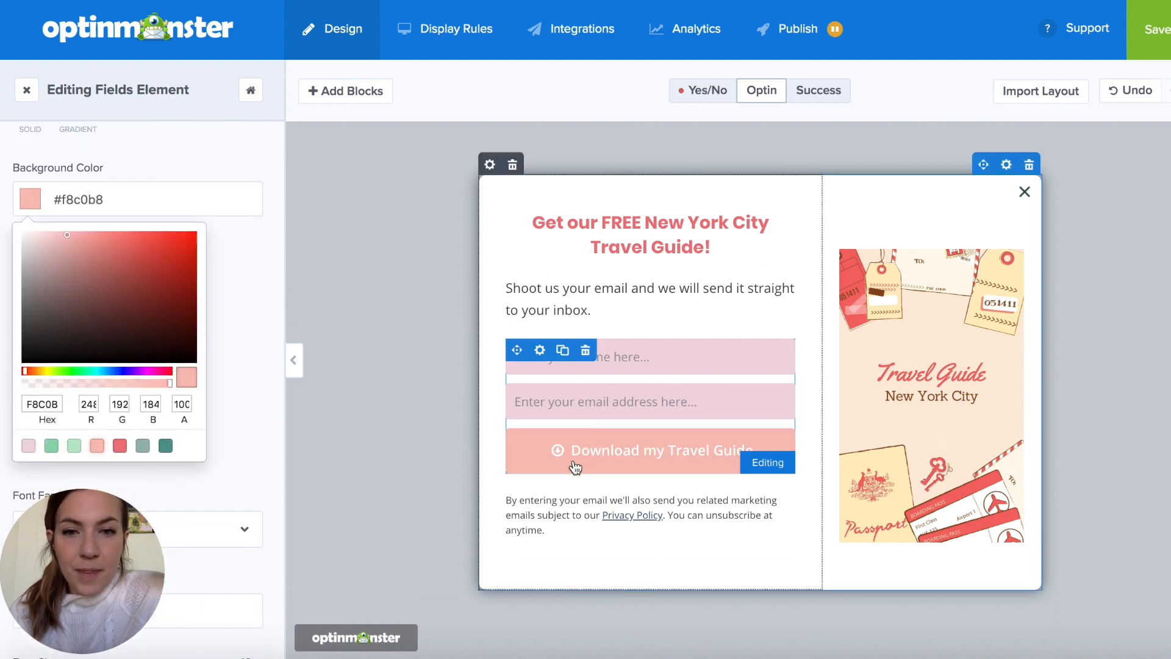
left_click(142, 446)
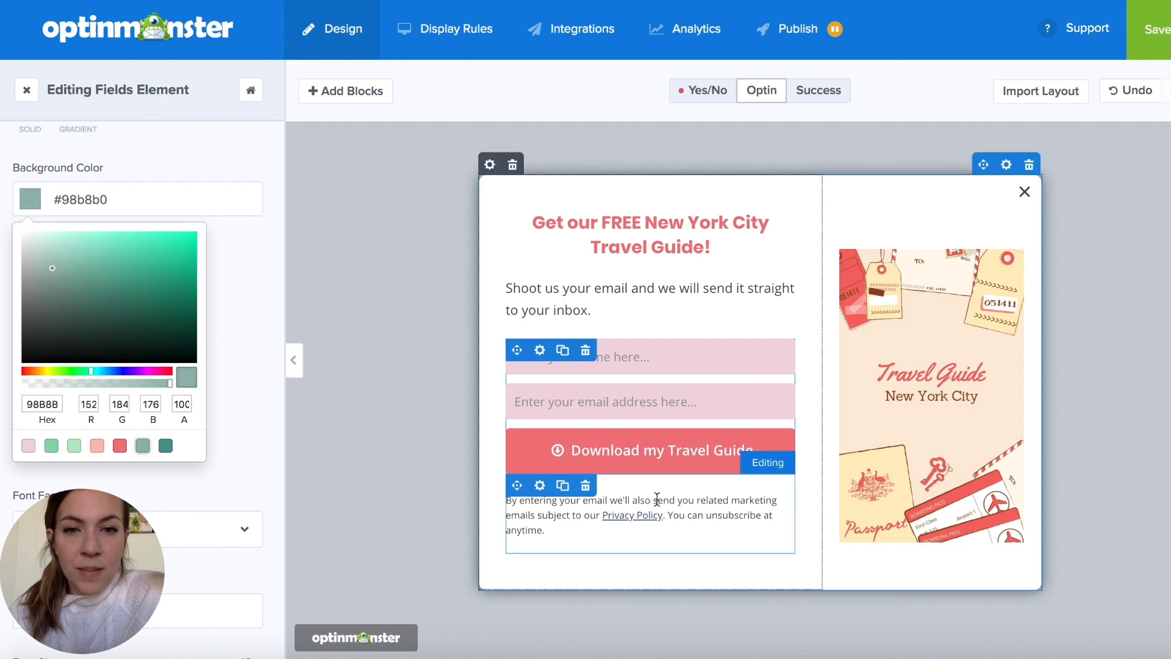
left_click(431, 328)
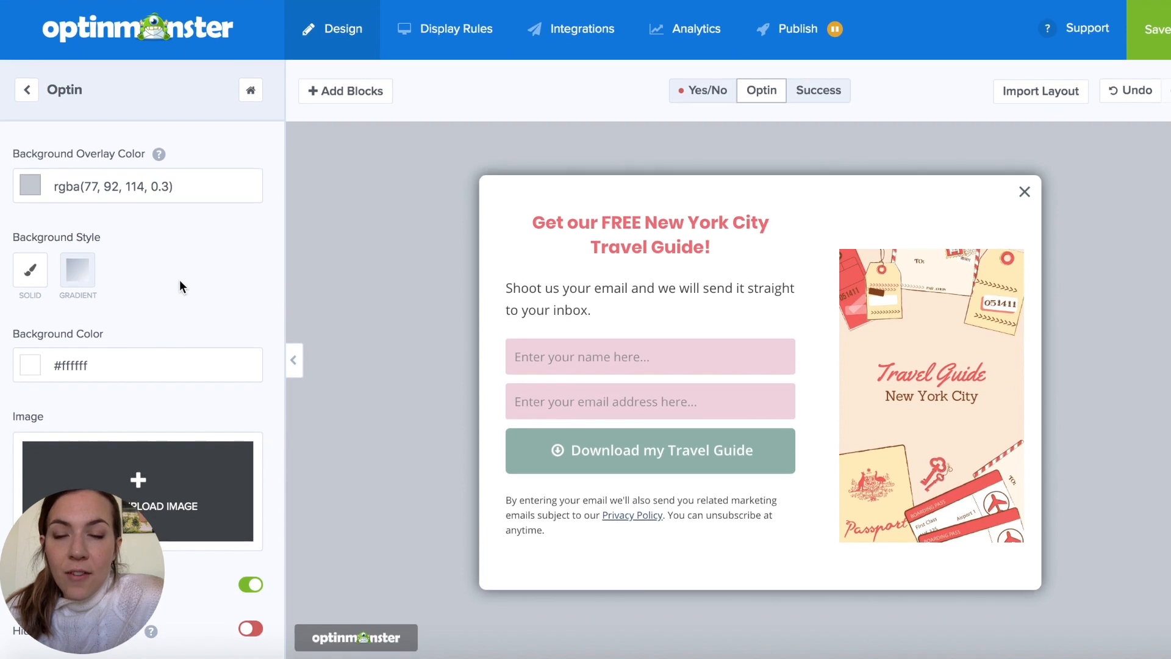
scroll(178, 280, "down", 6)
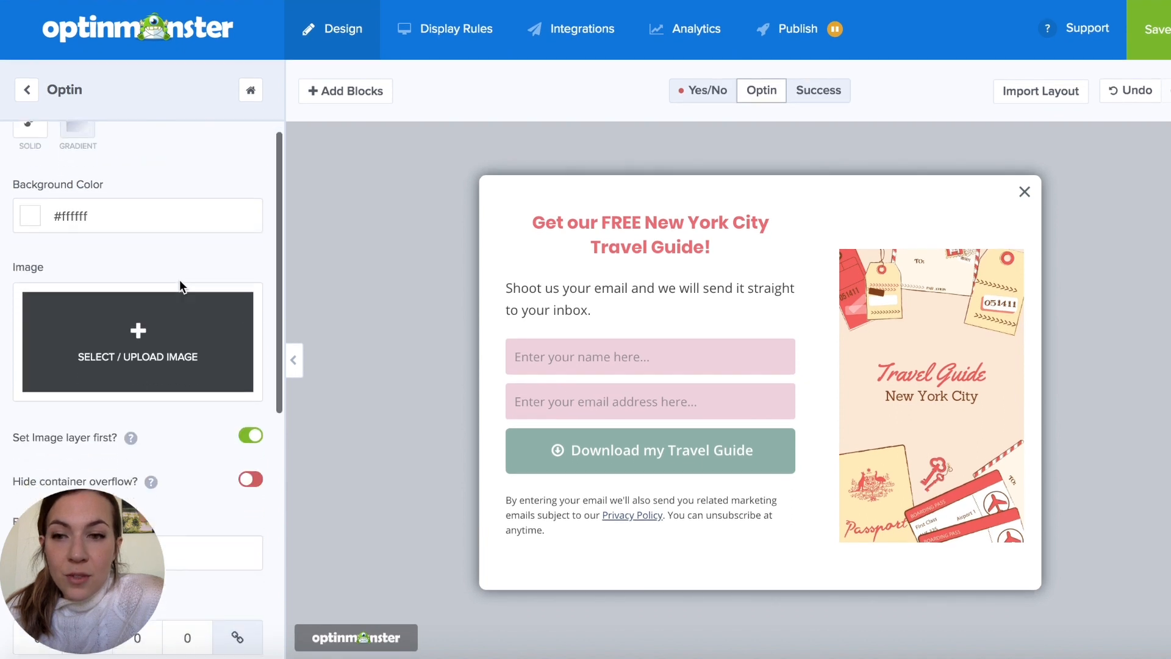
- Check the submit button's form success action and the view it leads to
left_click(534, 468)
left_click(212, 456)
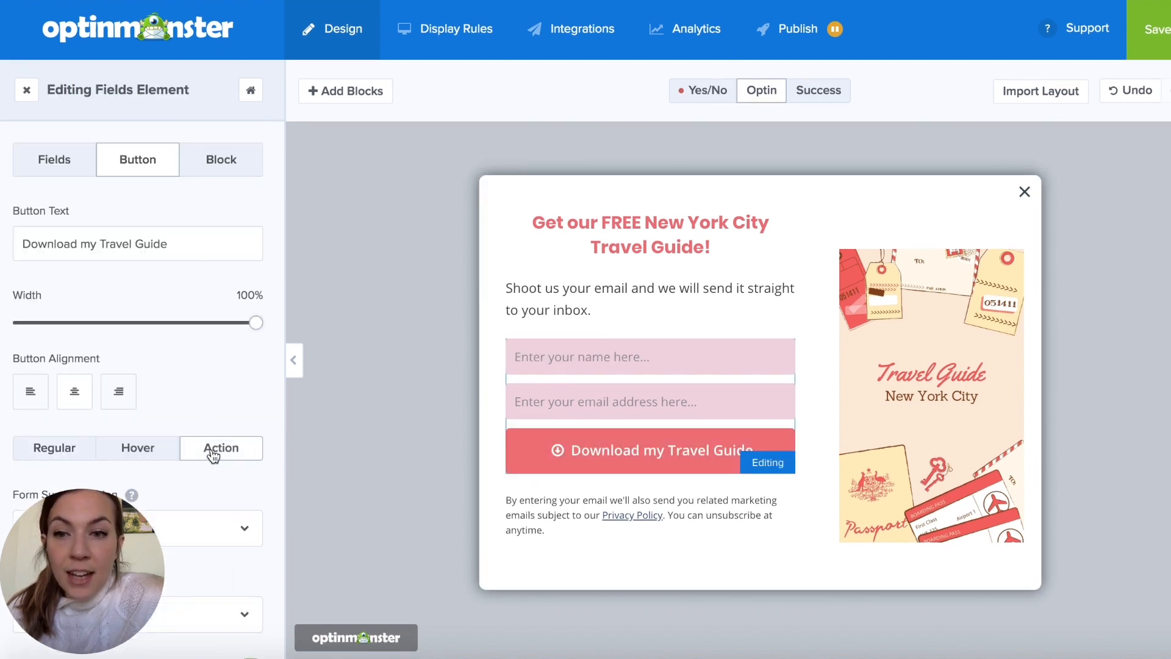
scroll(229, 393, "down", 5)
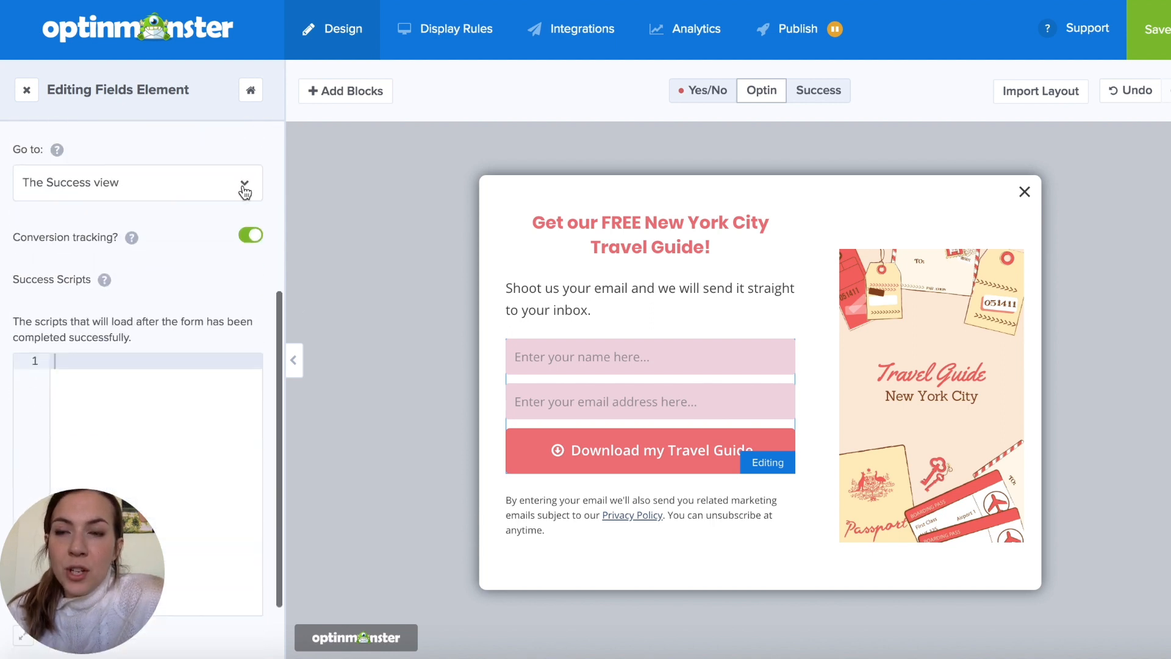
scroll(243, 190, "up", 2)
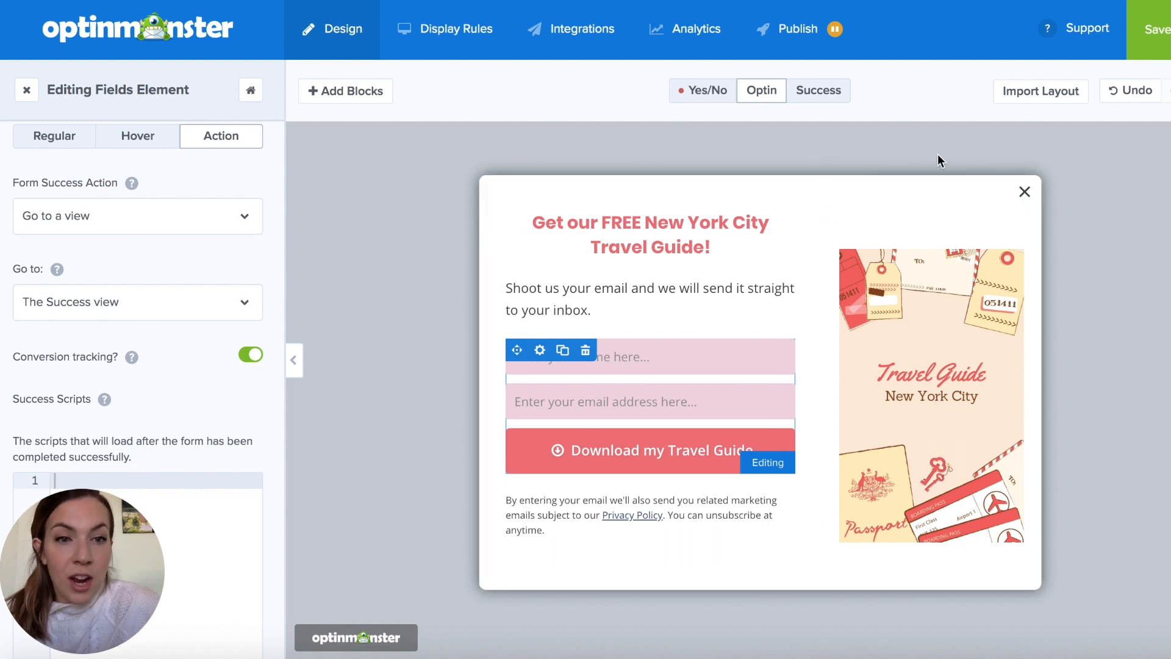
- Change the time-on-page display rule to visitor's location is United States (US), and add an OR rule for United Kingdom (GB)
left_click(445, 45)
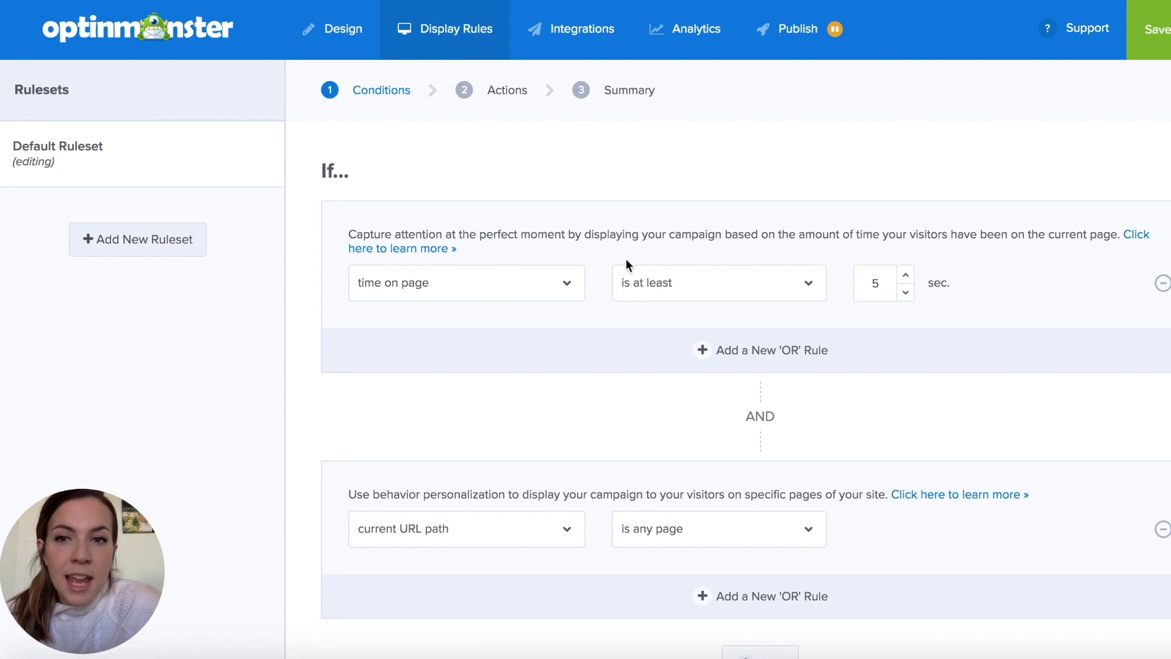
left_click(570, 284)
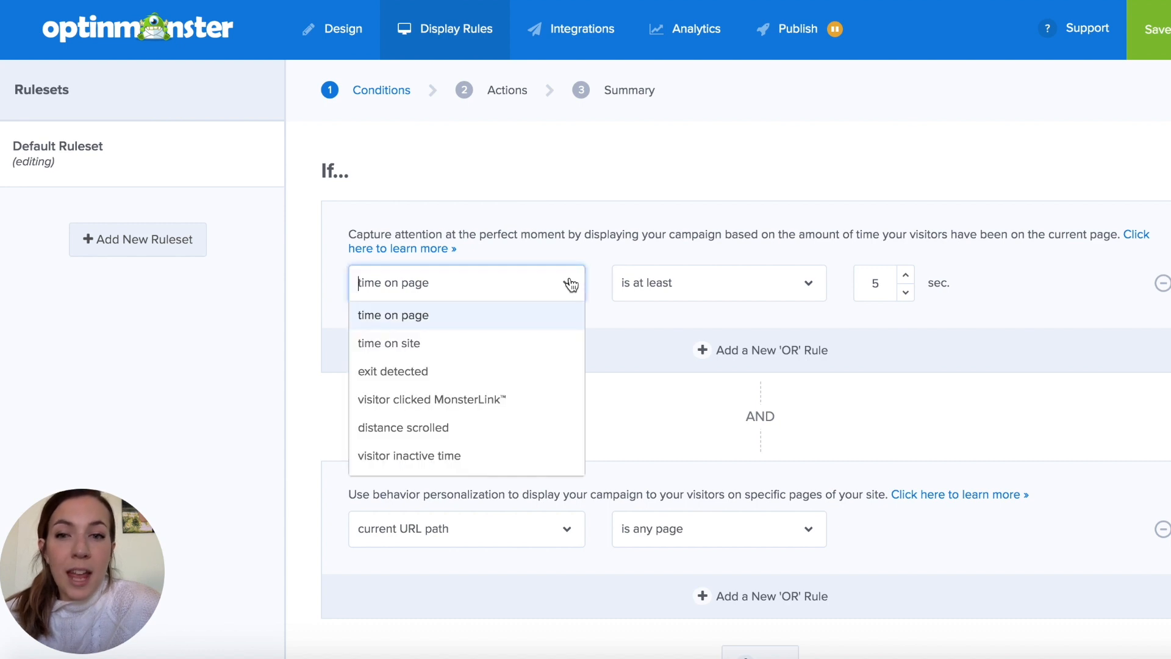
scroll(529, 371, "down", 5)
scroll(527, 370, "down", 6)
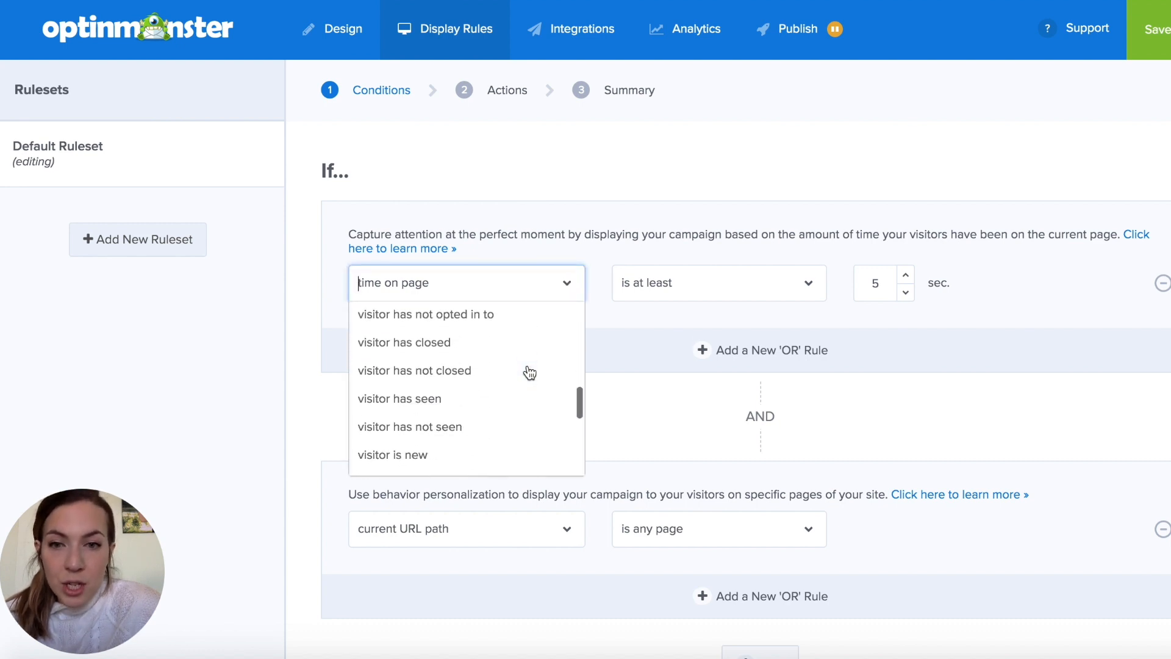
left_click(526, 372)
left_click(679, 301)
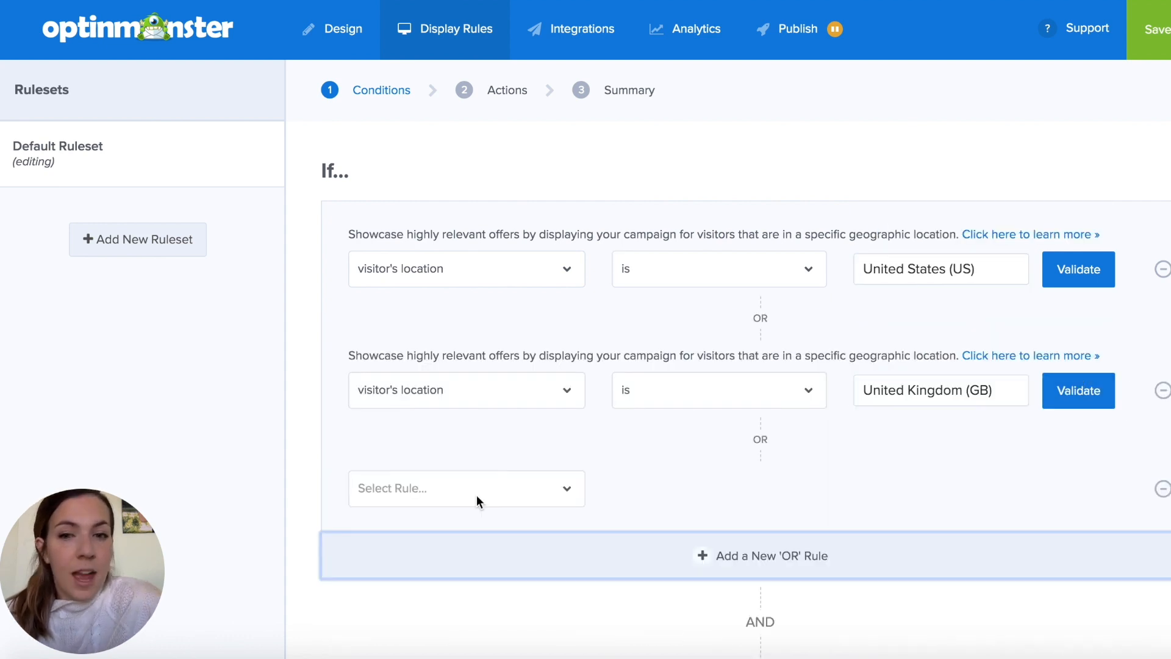
- Complete the third OR display rule as visitor's location is Australia (AU)
left_click(478, 492)
scroll(473, 537, "down", 3)
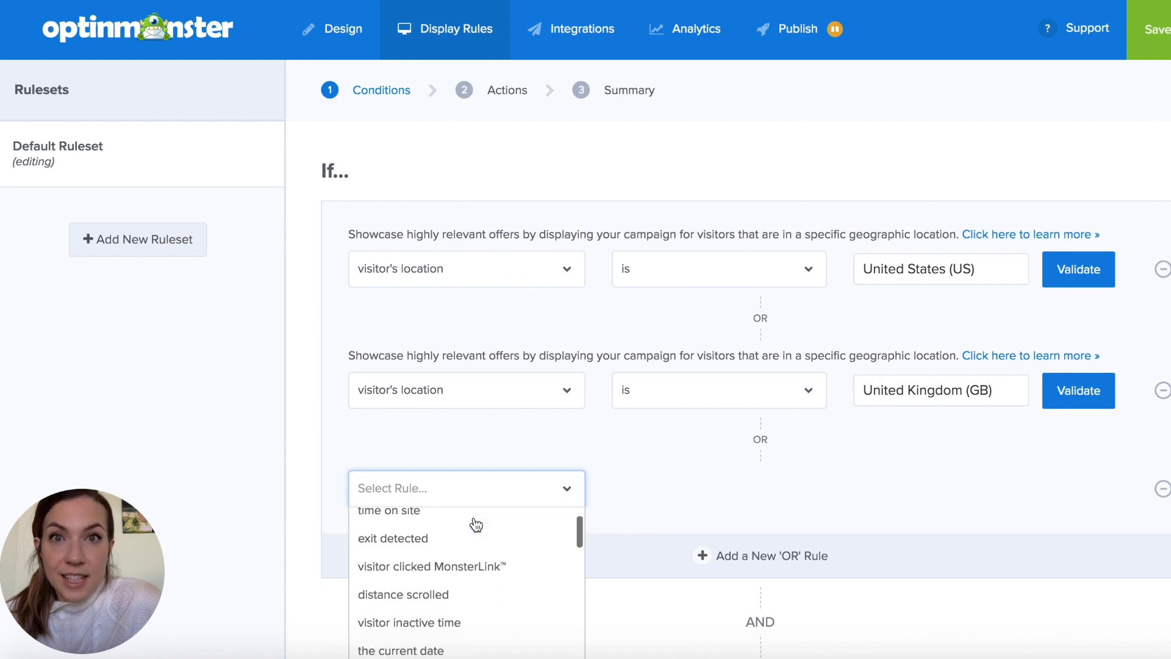
scroll(472, 537, "down", 4)
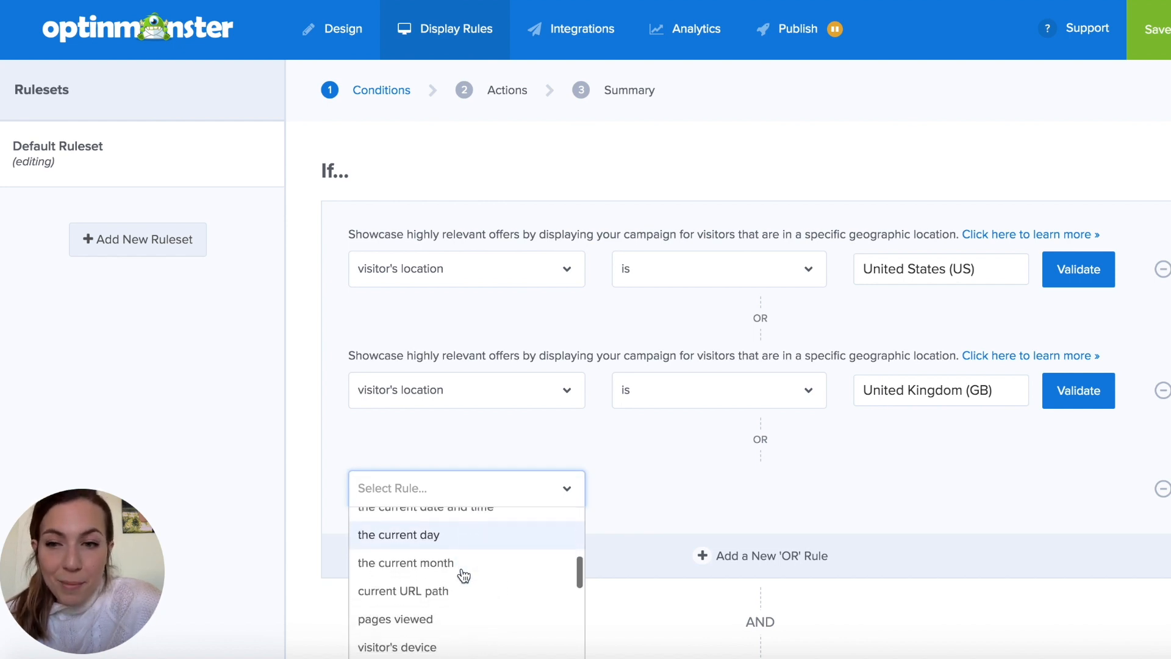
scroll(463, 575, "down", 2)
scroll(463, 575, "up", 2)
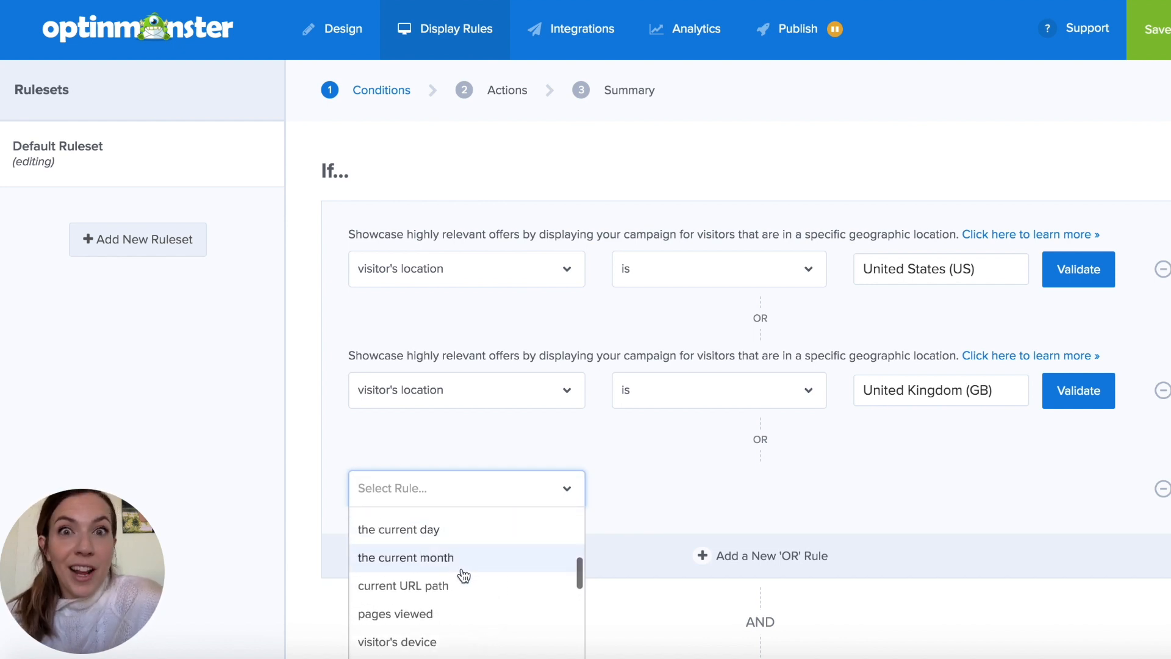
scroll(463, 575, "up", 5)
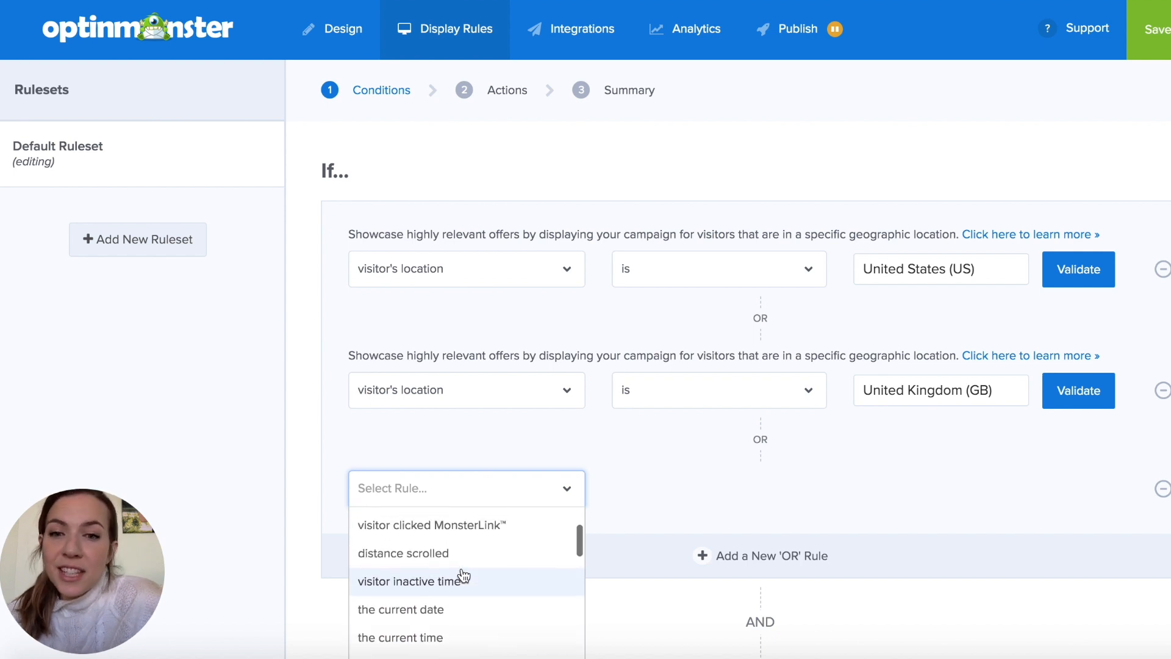
scroll(464, 575, "down", 8)
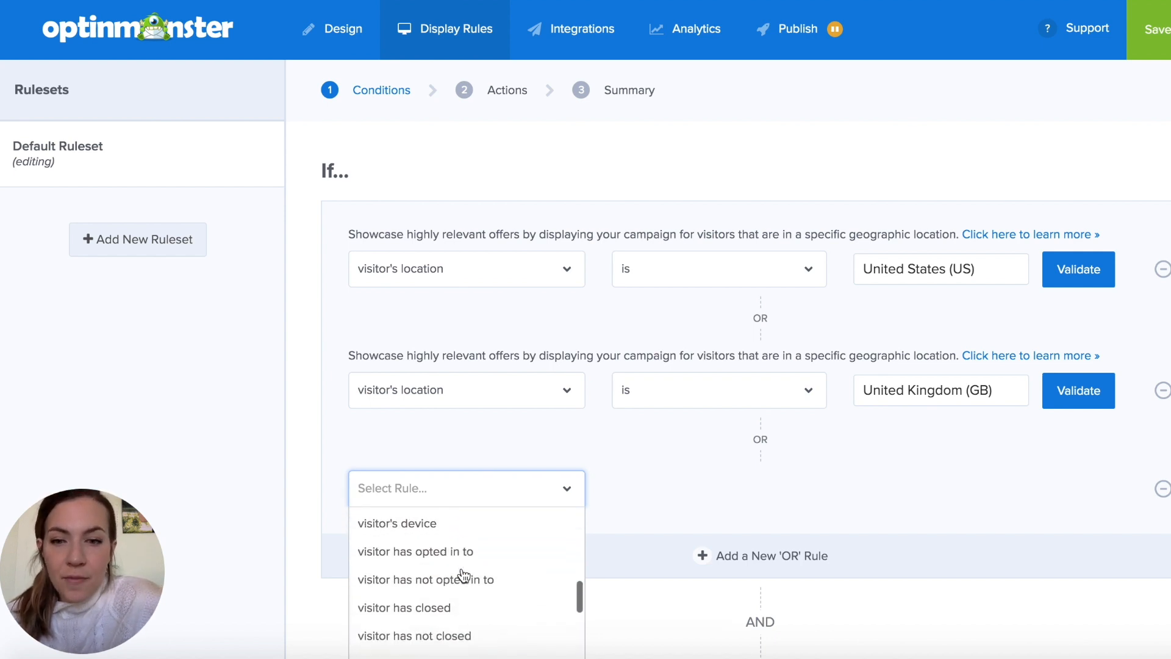
scroll(463, 575, "down", 1)
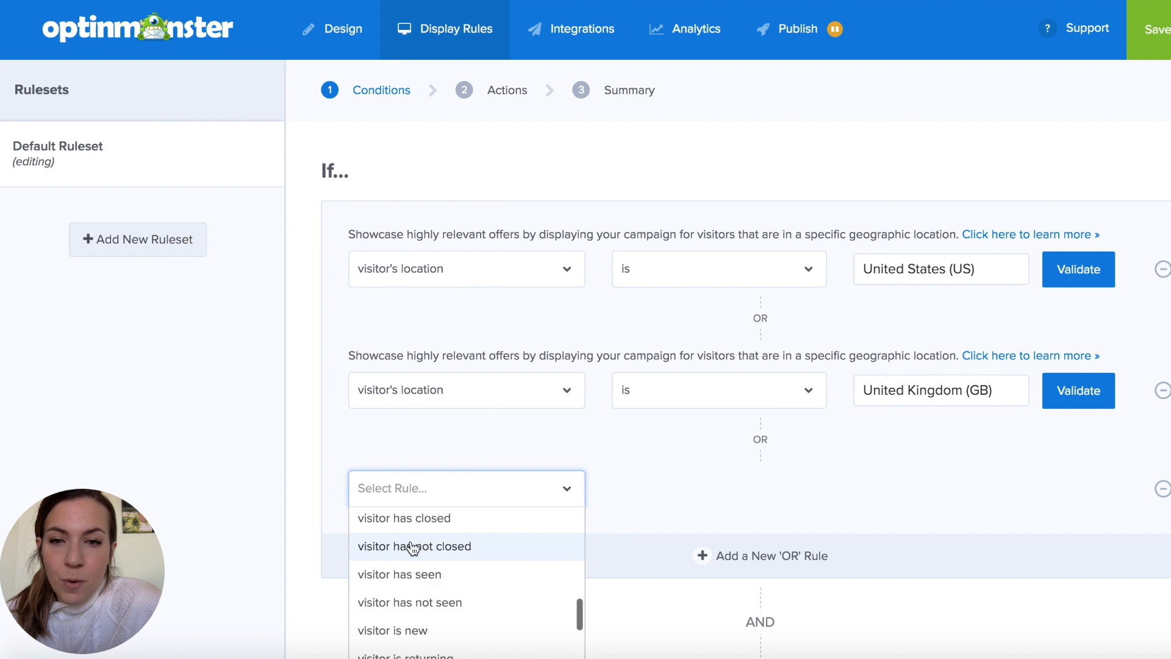
scroll(450, 597, "down", 3)
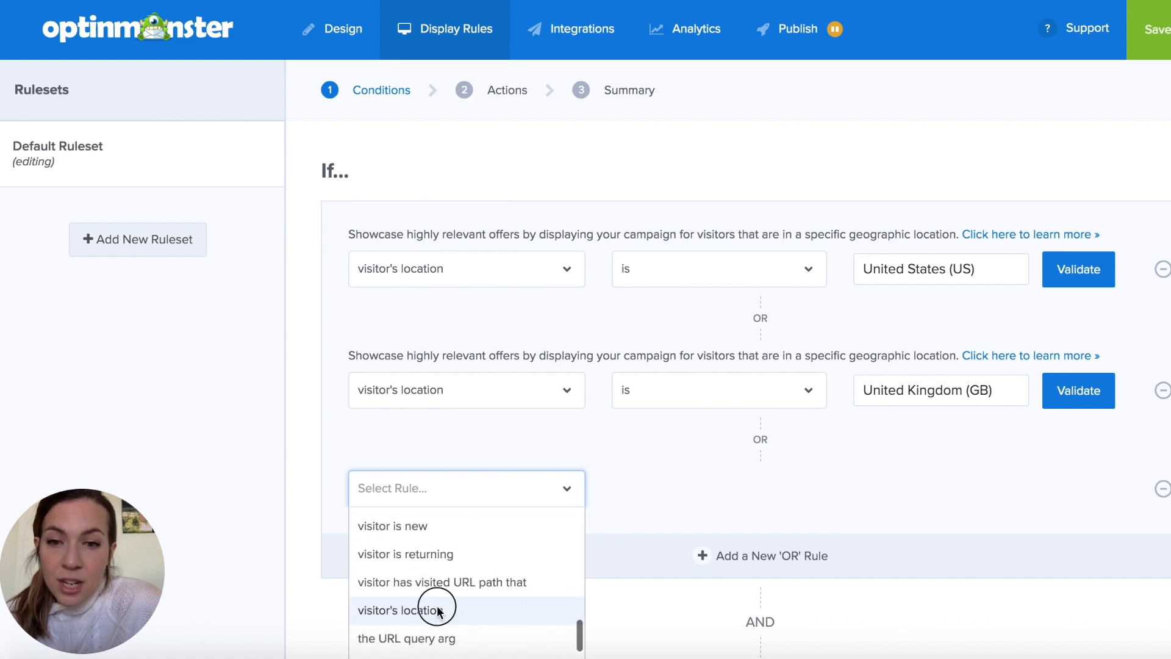
left_click(438, 608)
left_click(701, 514)
left_click(689, 541)
left_click(920, 512)
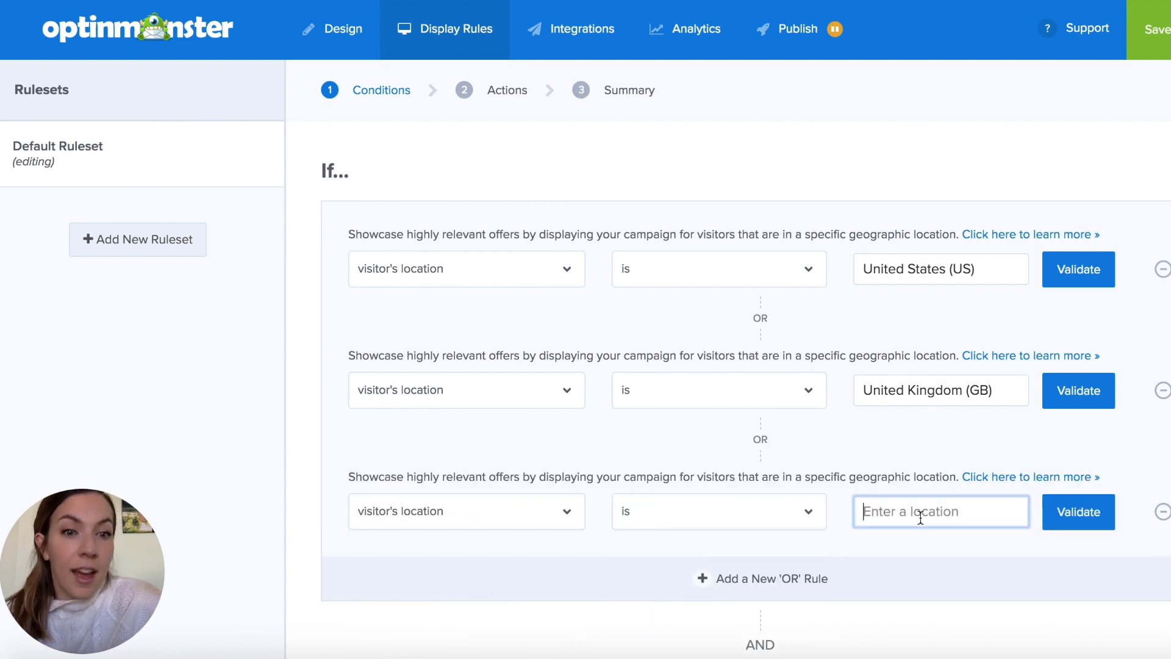
type("Australia (AU)")
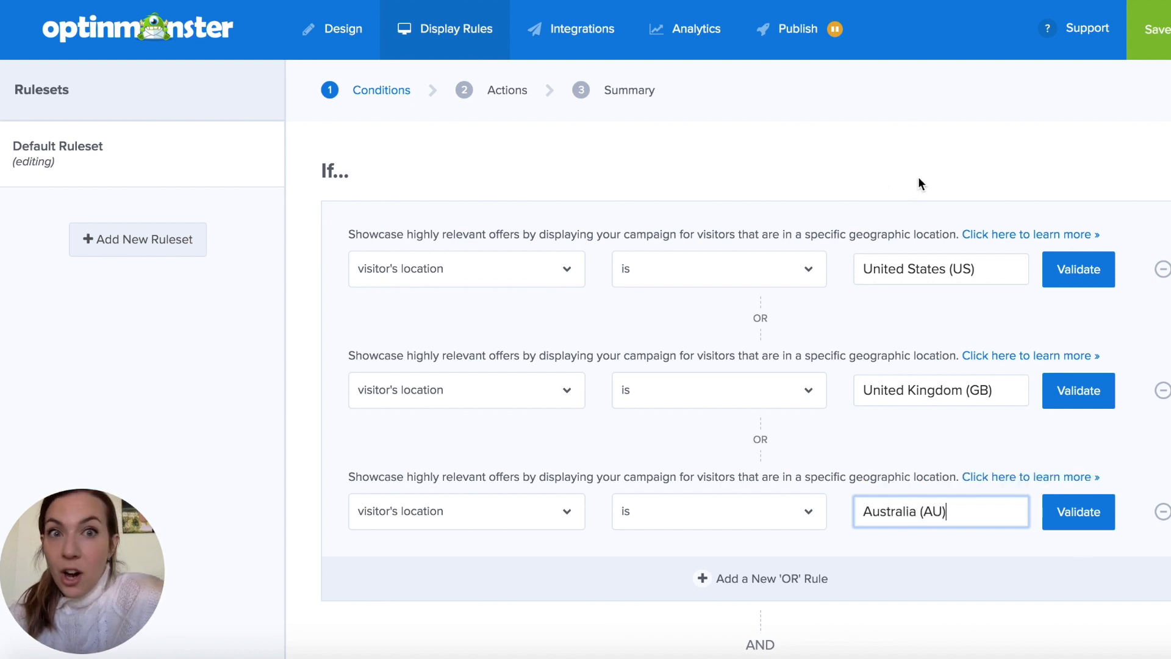
- Limit the current URL path rule to the homepage and proceed to the ruleset summary, keeping Optin as the campaign view
scroll(921, 180, "down", 1)
scroll(926, 176, "down", 4)
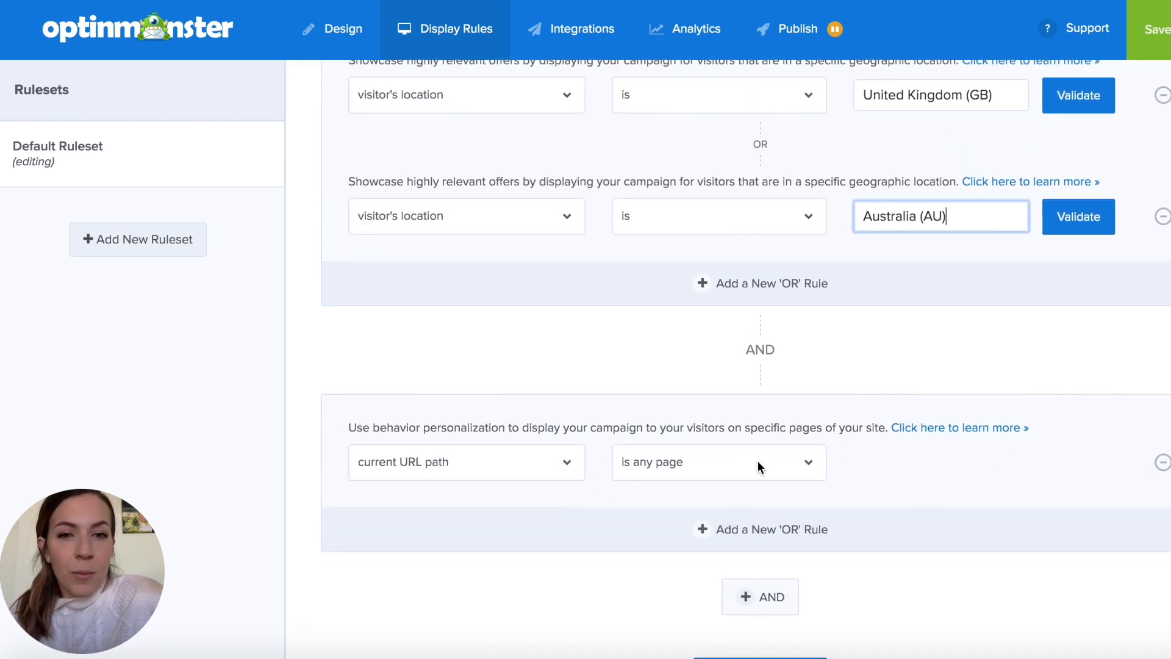
left_click(762, 465)
left_click(749, 523)
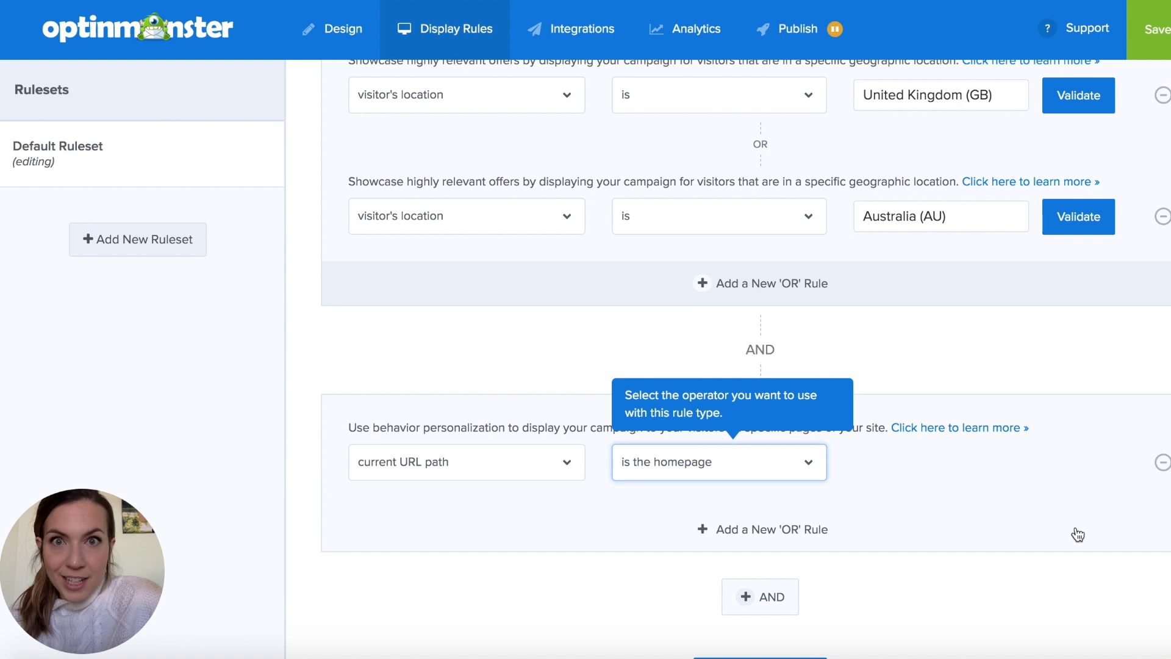
scroll(831, 543, "down", 2)
left_click(811, 588)
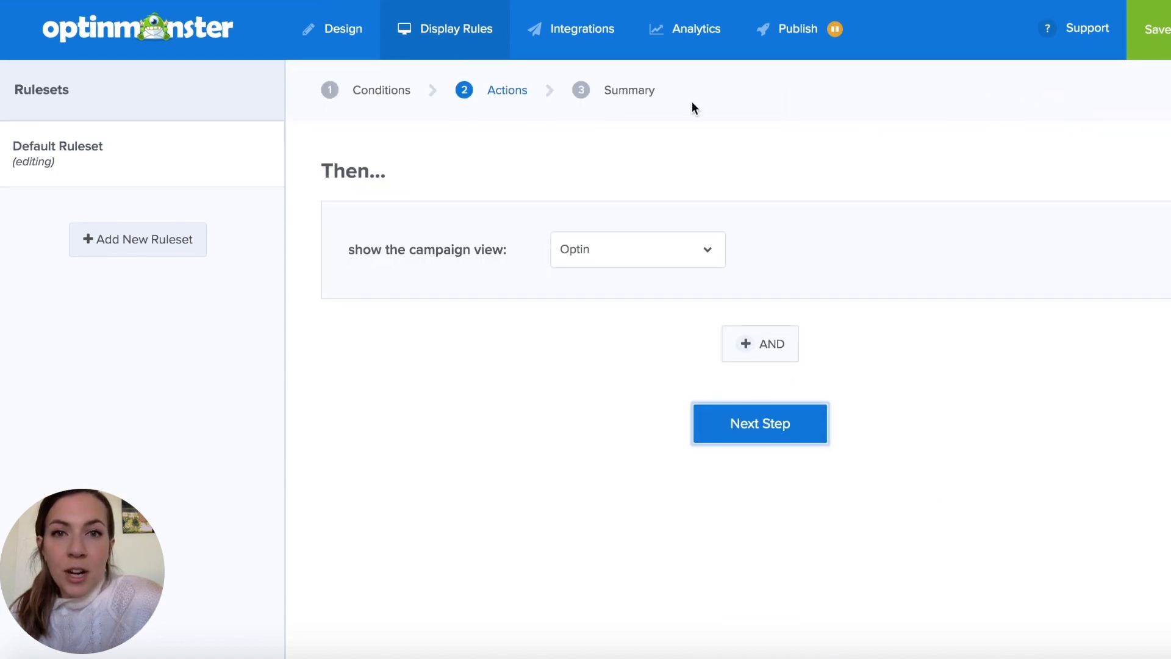
left_click(732, 437)
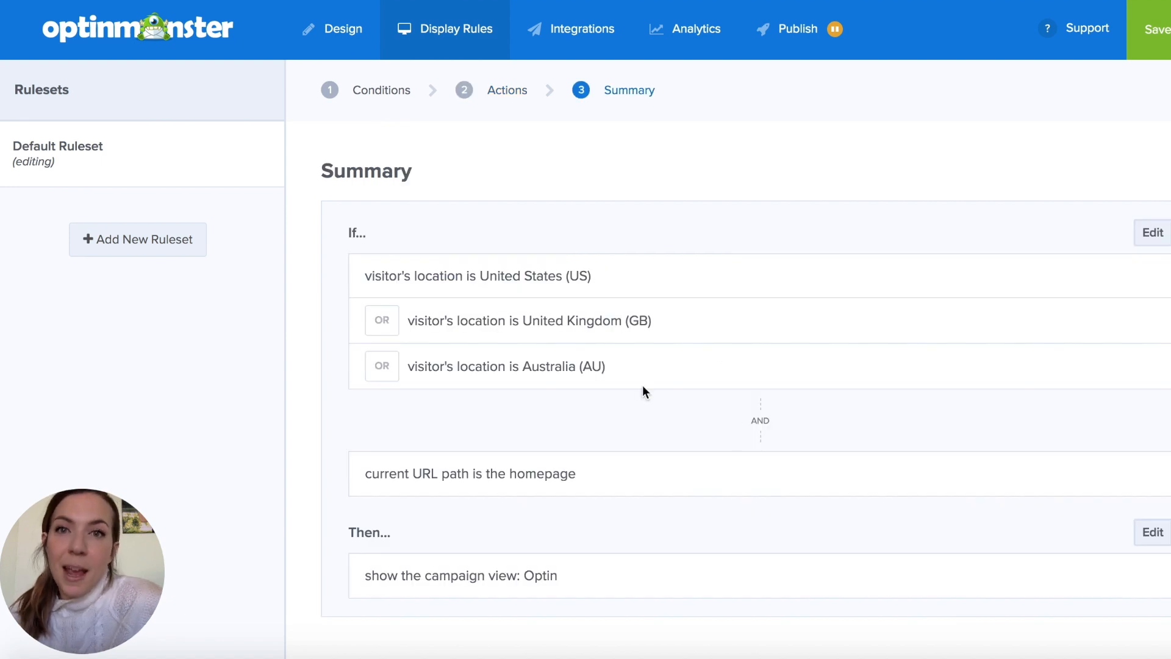
- Add a new email integration to the campaign with Constant Contact as the provider
left_click(567, 48)
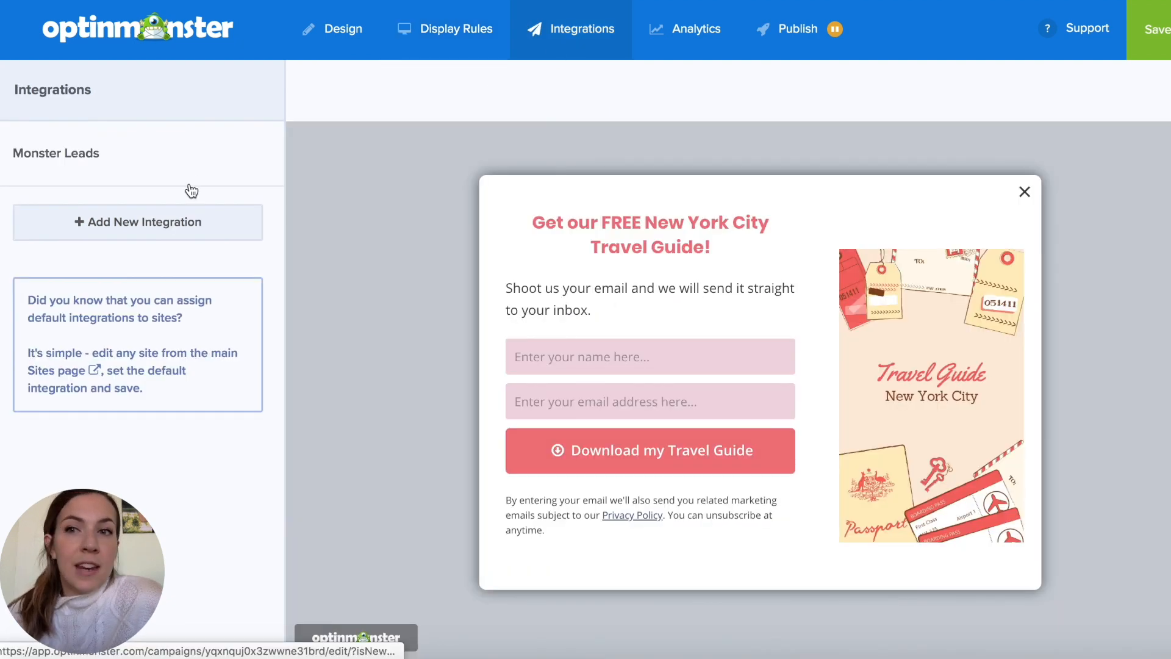
left_click(89, 222)
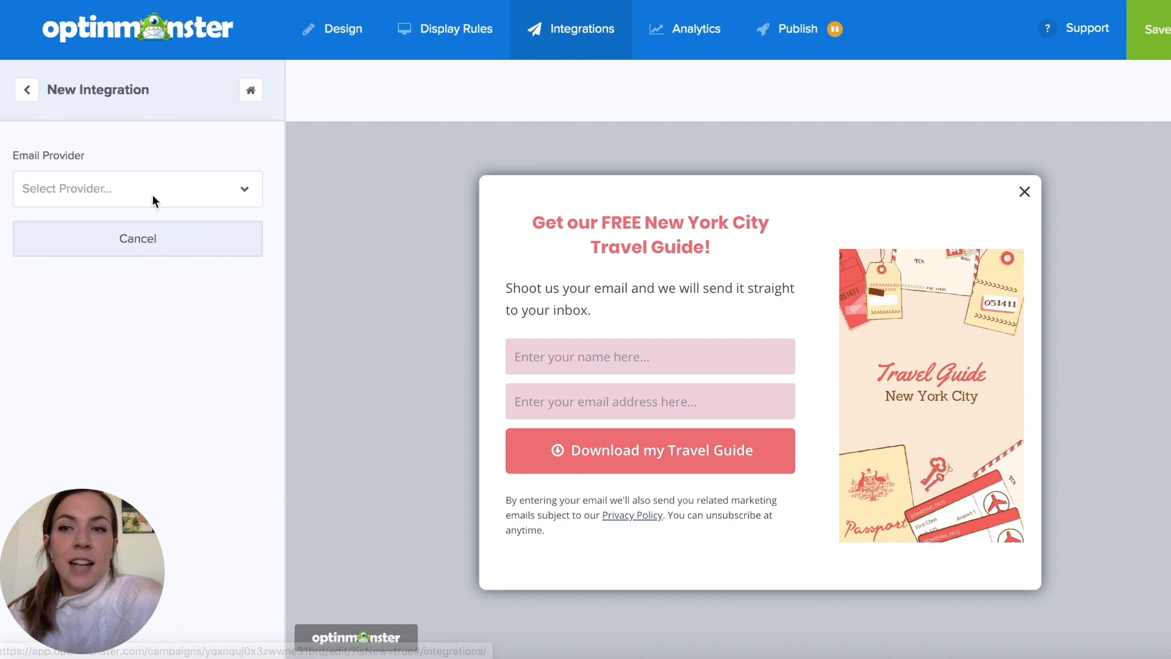
left_click(144, 193)
type("Con")
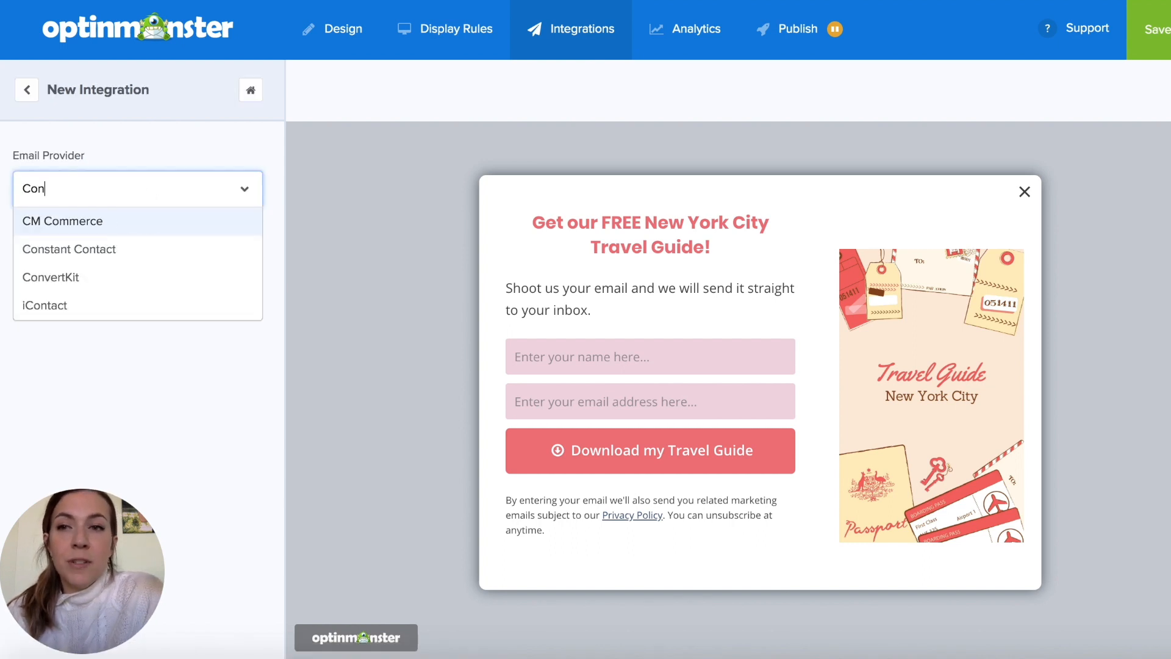
type("st")
left_click(97, 222)
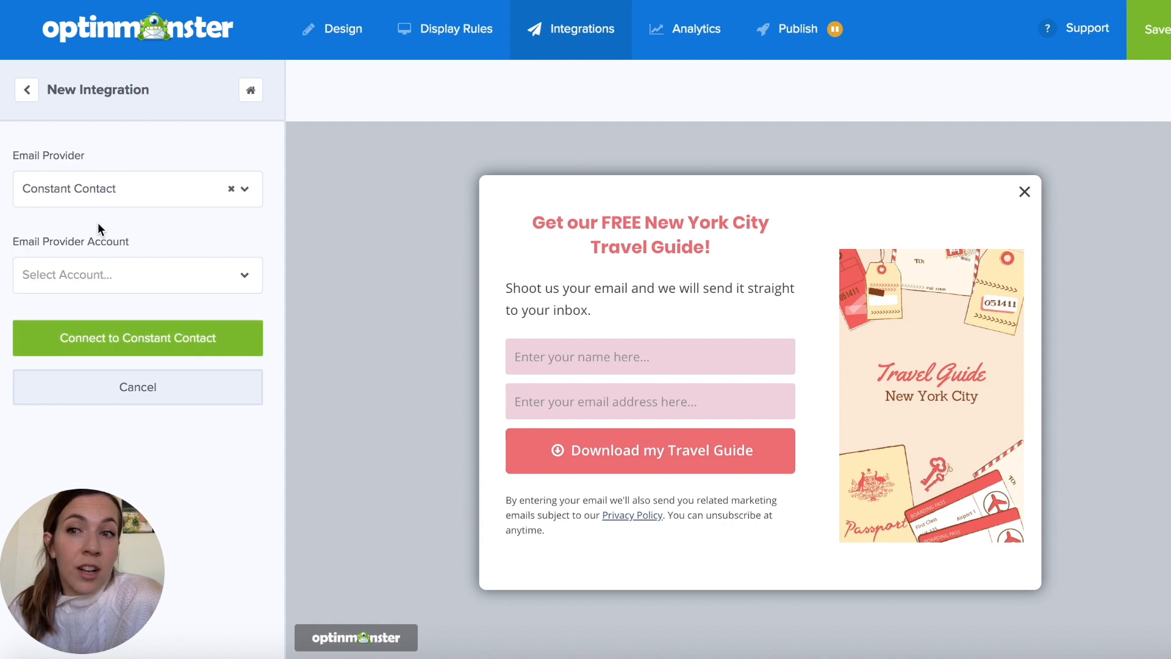
- Connect the Constant Contact integration to the Nene And Me account and its General Interest list
left_click(97, 263)
left_click(89, 336)
left_click(92, 339)
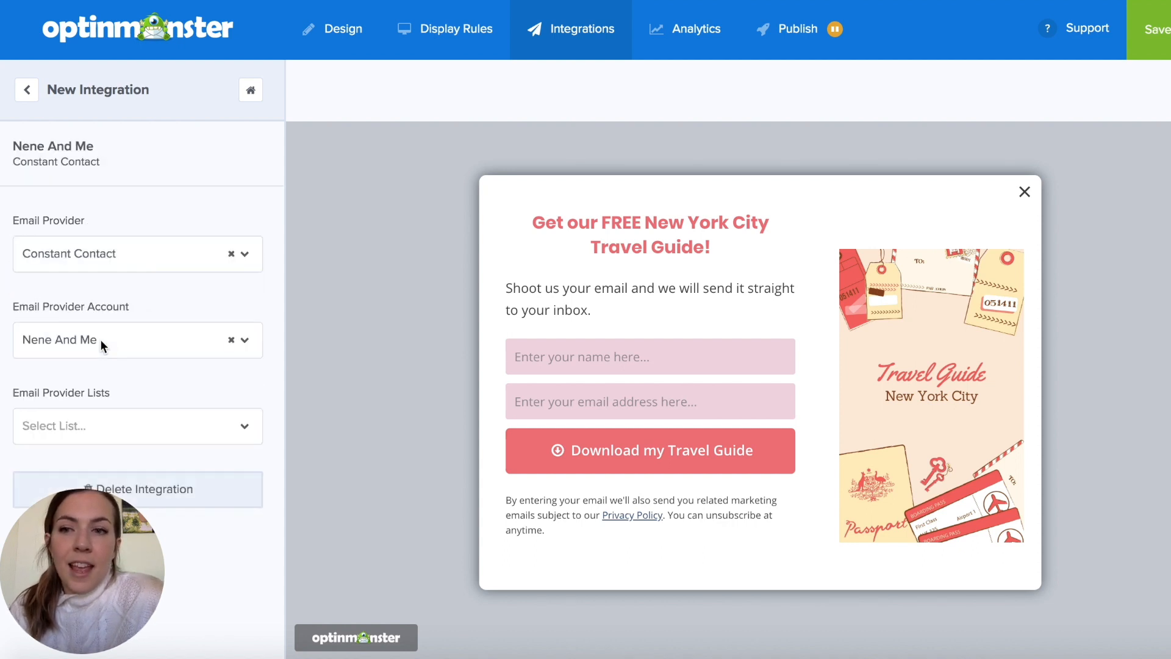
left_click(92, 425)
left_click(98, 452)
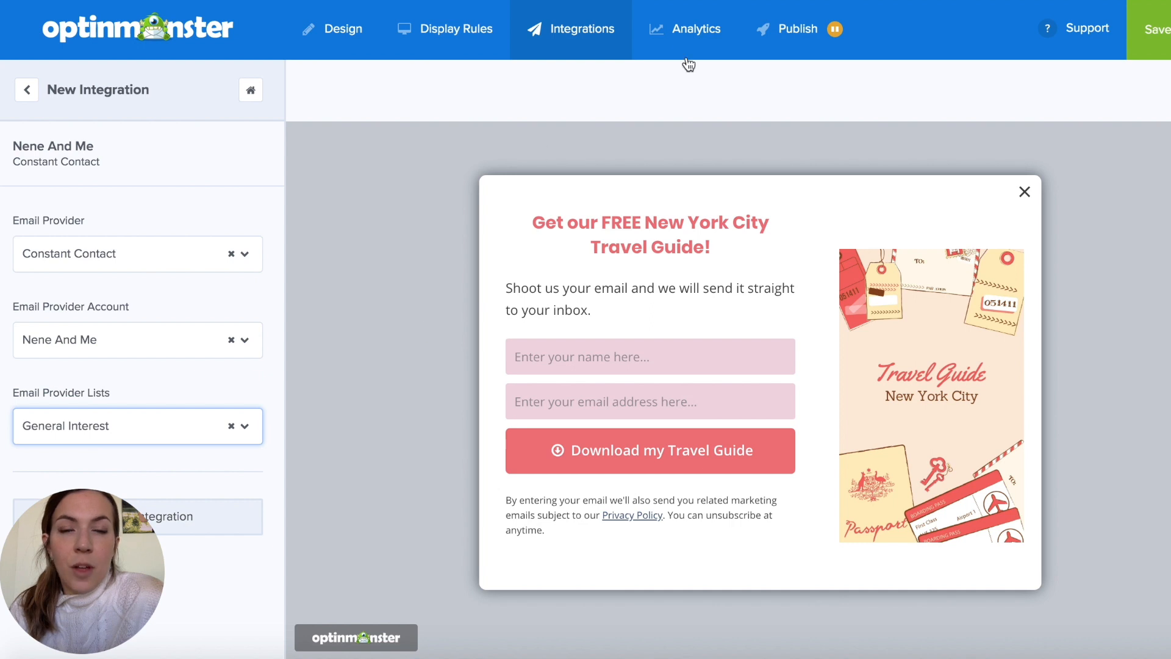
- Connect Google Analytics to the campaign using the Comunidad Esencial account and the All Web Site Data profile
left_click(692, 27)
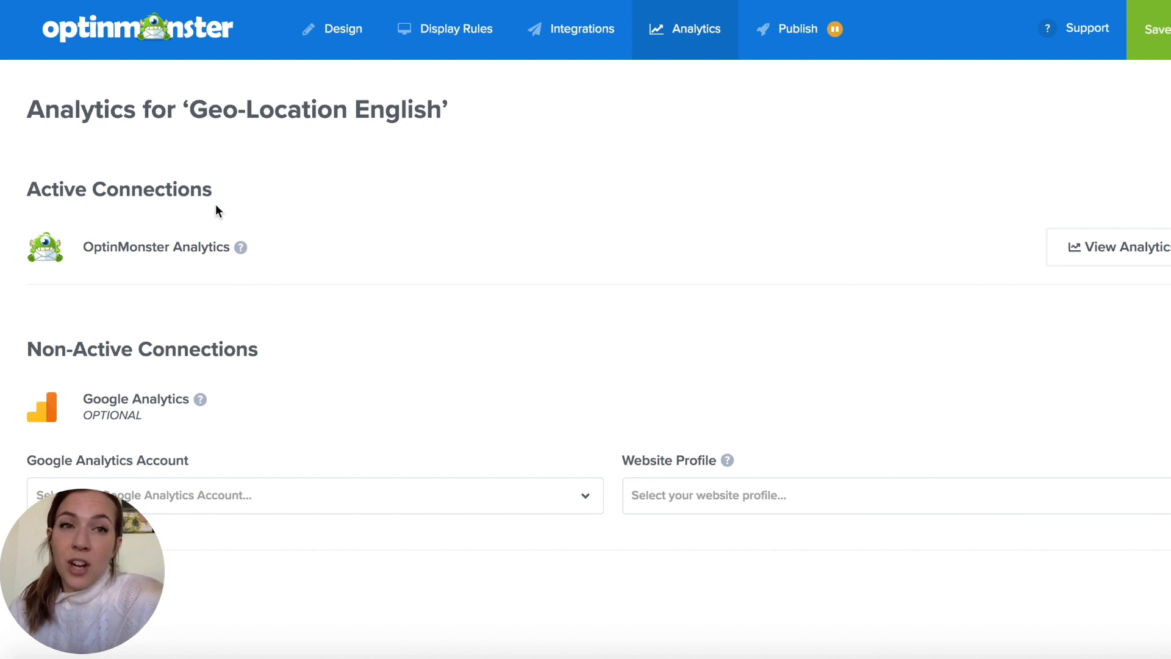
left_click(250, 495)
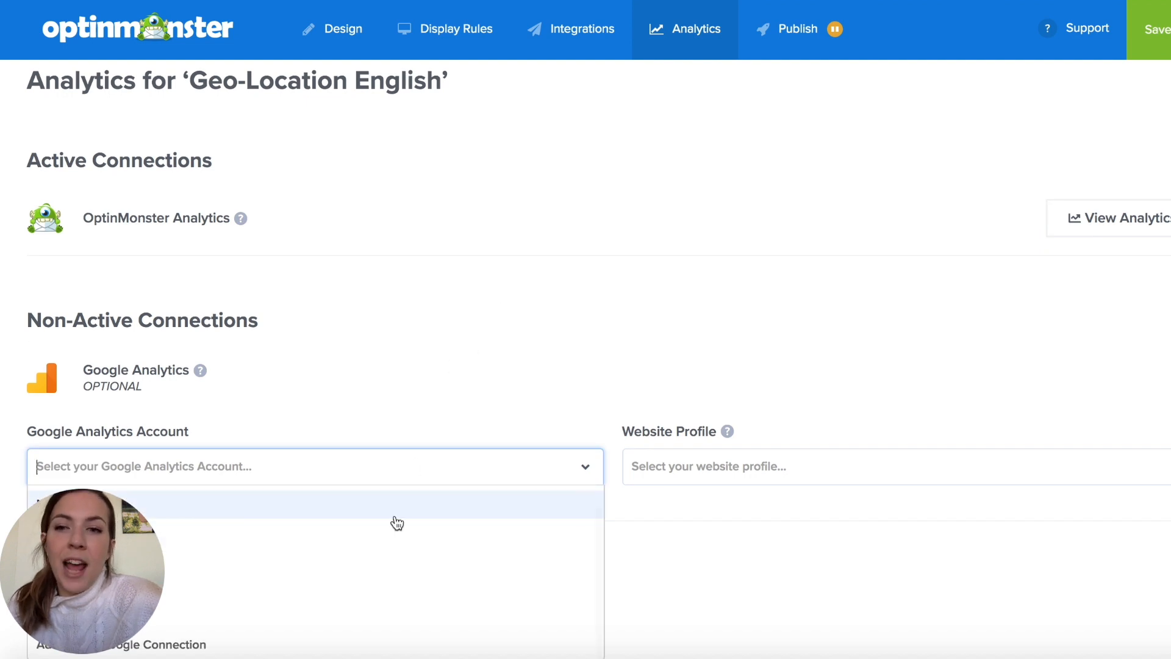
left_click(392, 593)
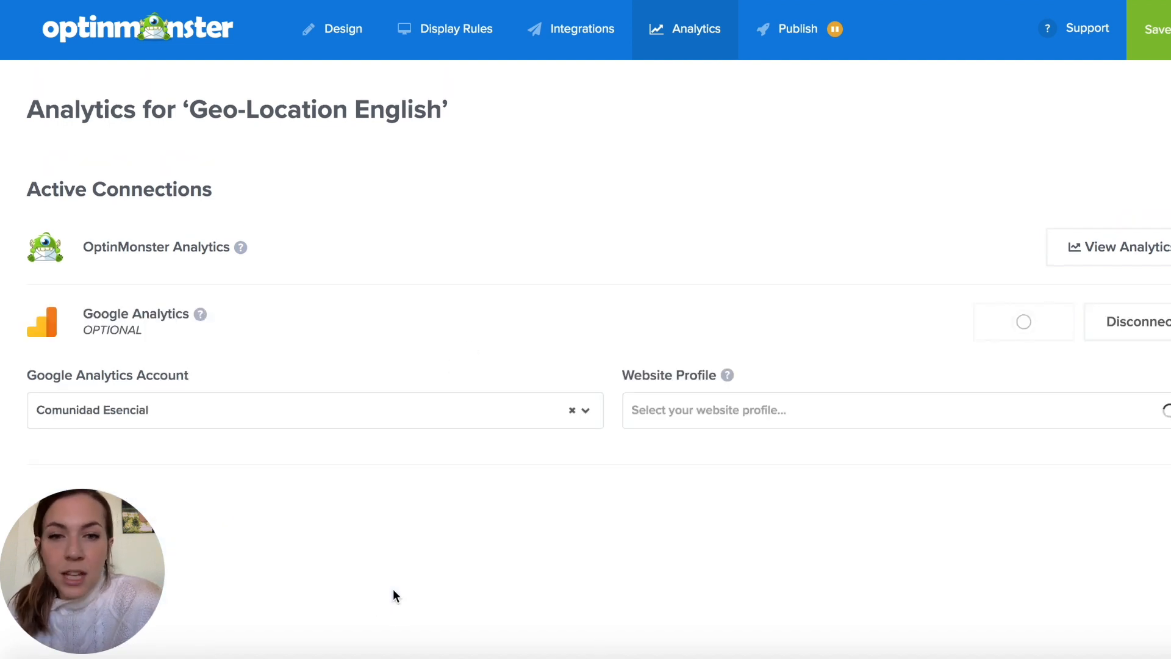
left_click(719, 409)
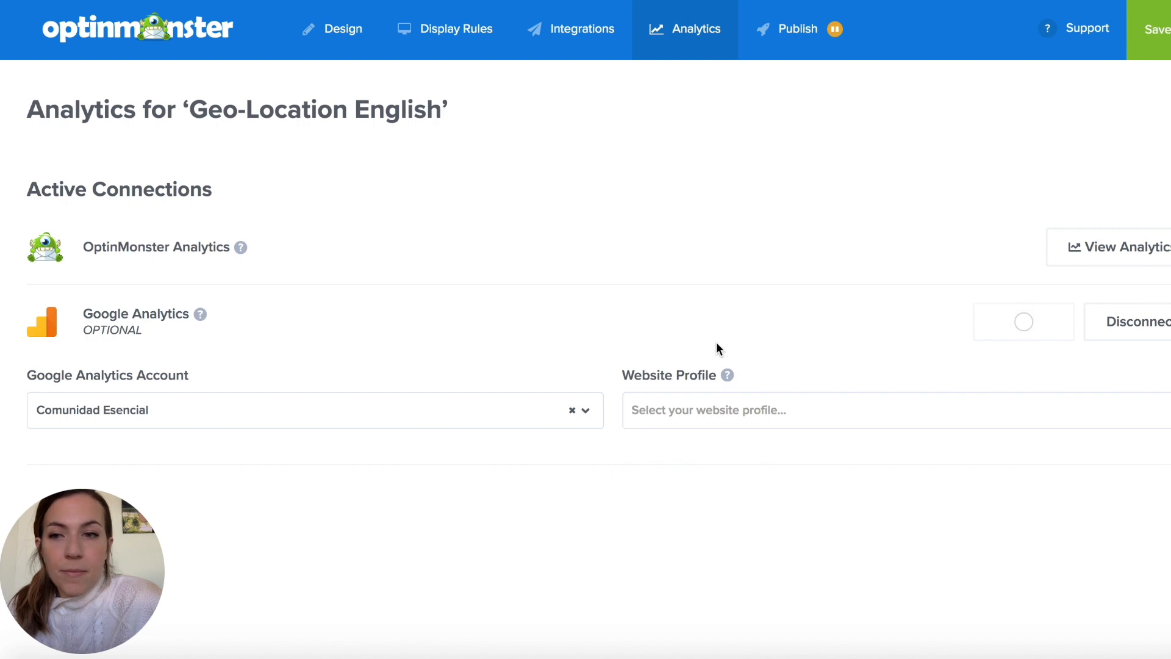
left_click(671, 407)
left_click(671, 441)
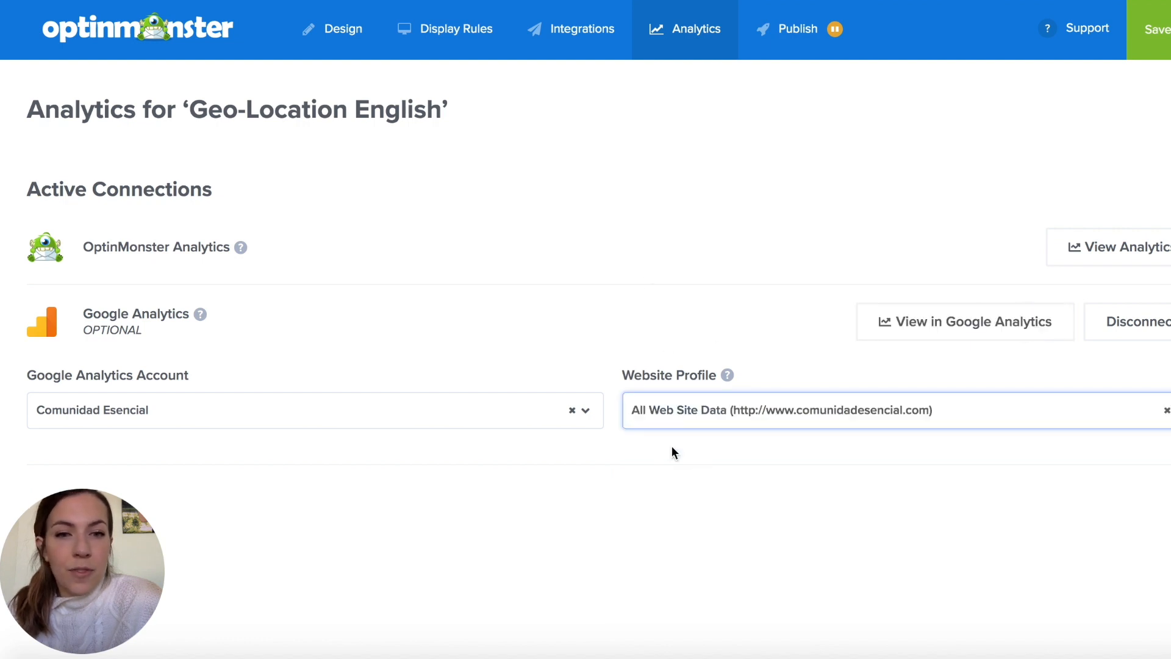
- Set the campaign's publish status to Live, save it, and preview it on the connected Comunidad Esencial website
left_click(787, 35)
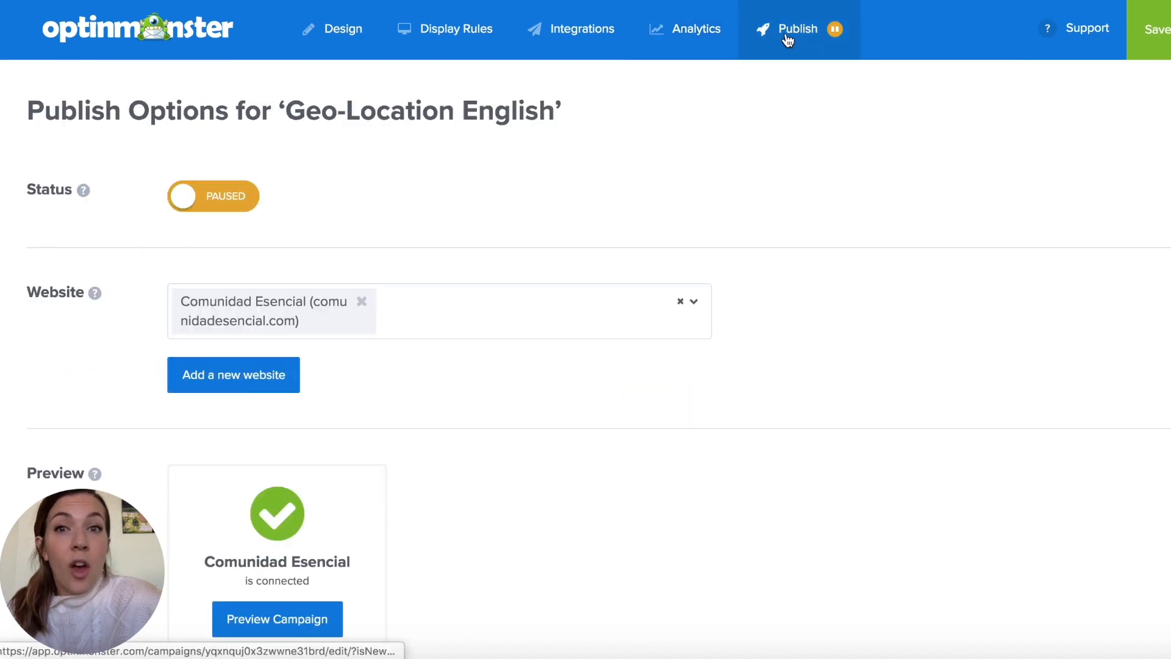
left_click(236, 197)
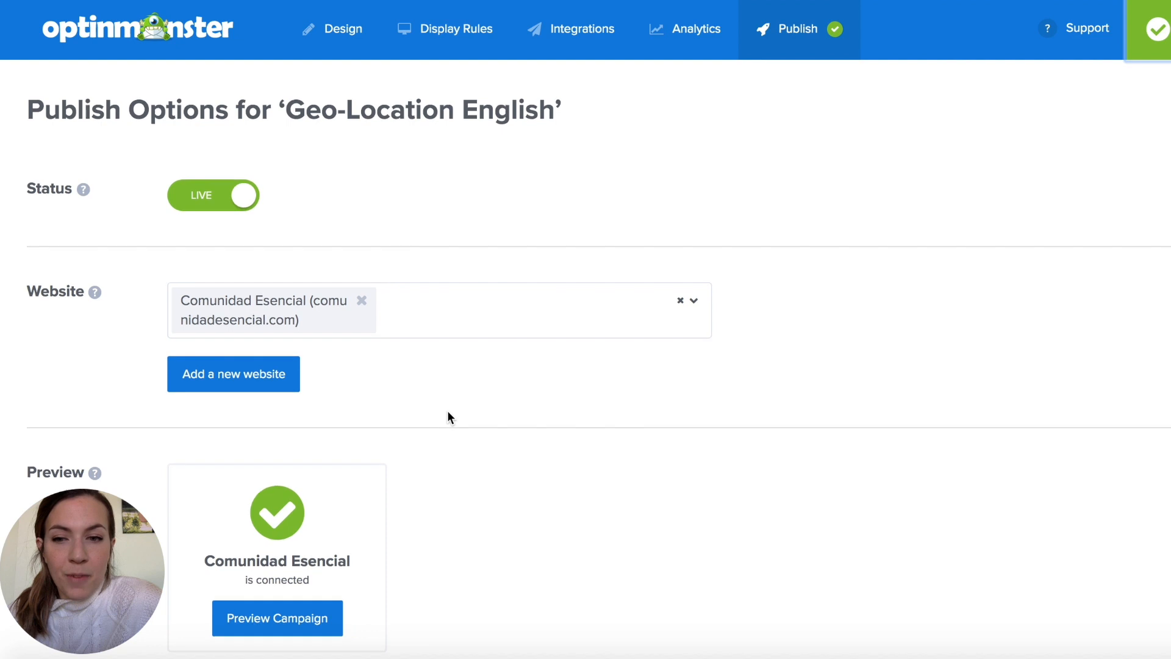
scroll(293, 545, "down", 2)
left_click(299, 526)
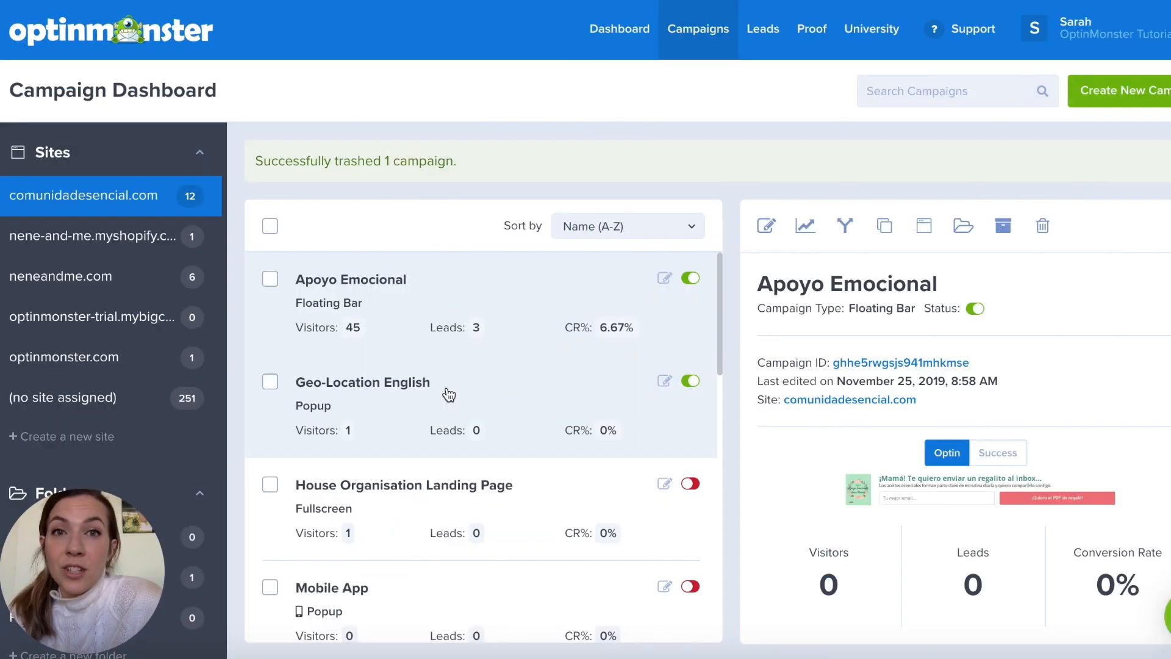
- Duplicate the Geo-Location English campaign under the name Geo-Location Spanish
left_click(425, 390)
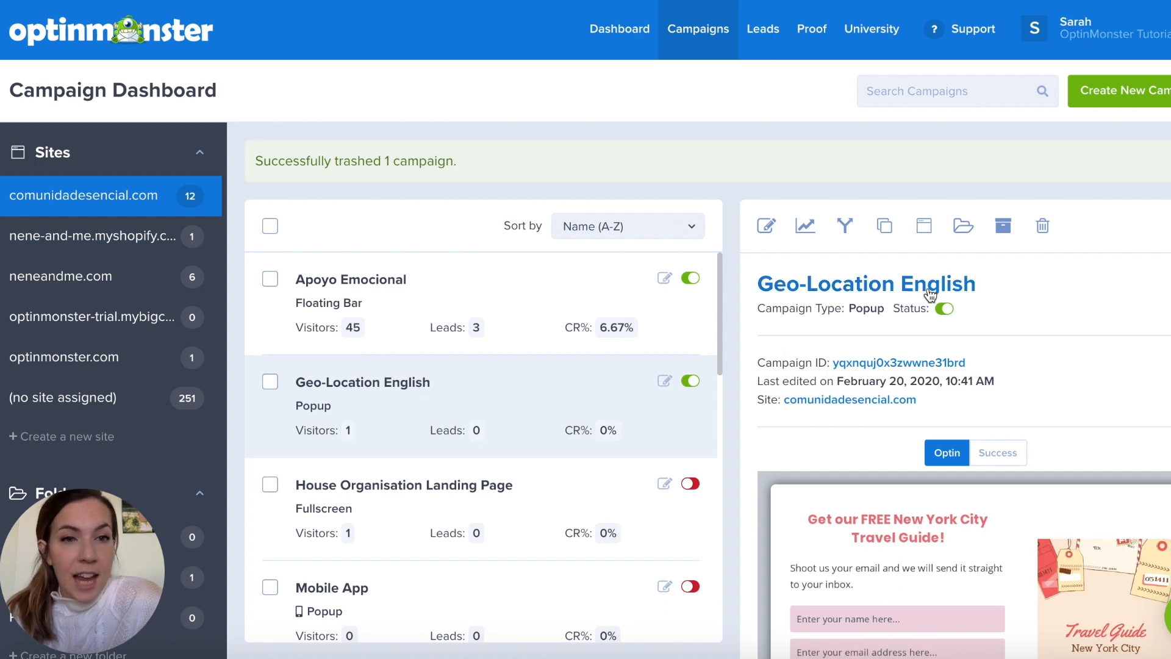
left_click(889, 230)
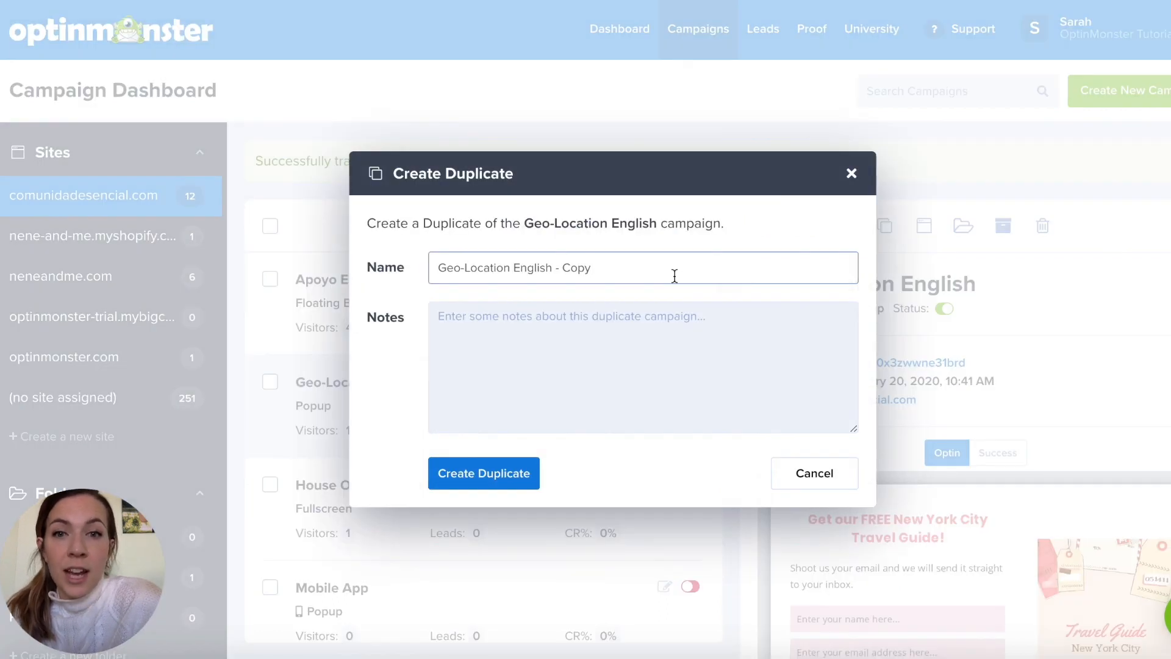
left_click_drag(599, 269, 534, 261)
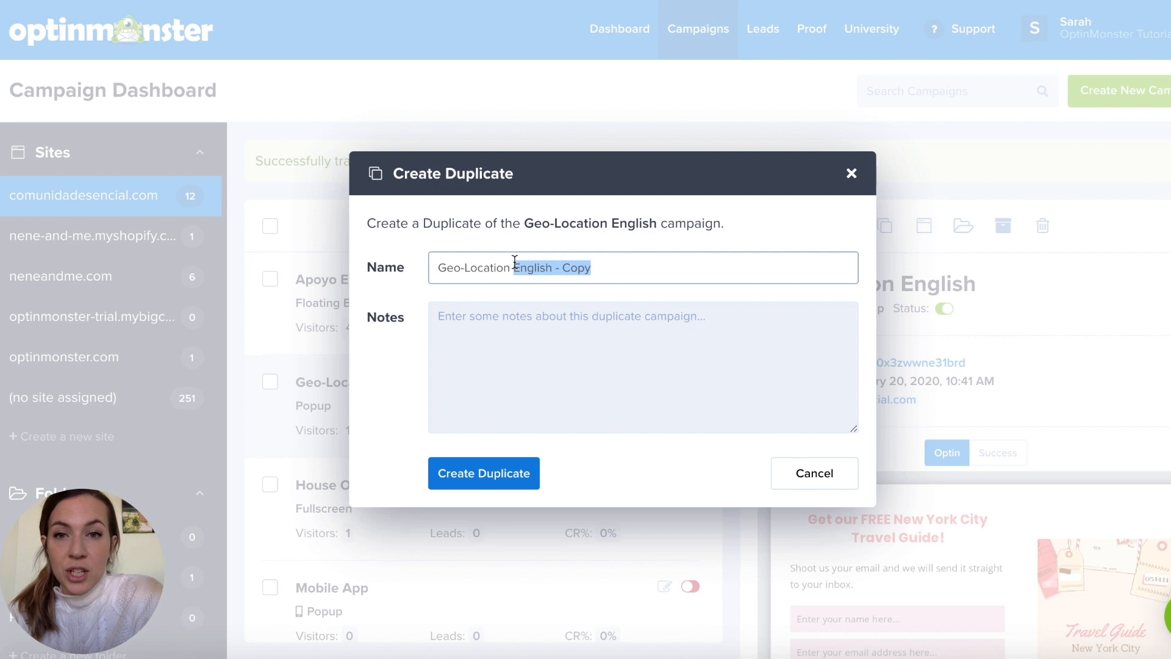
type("Span")
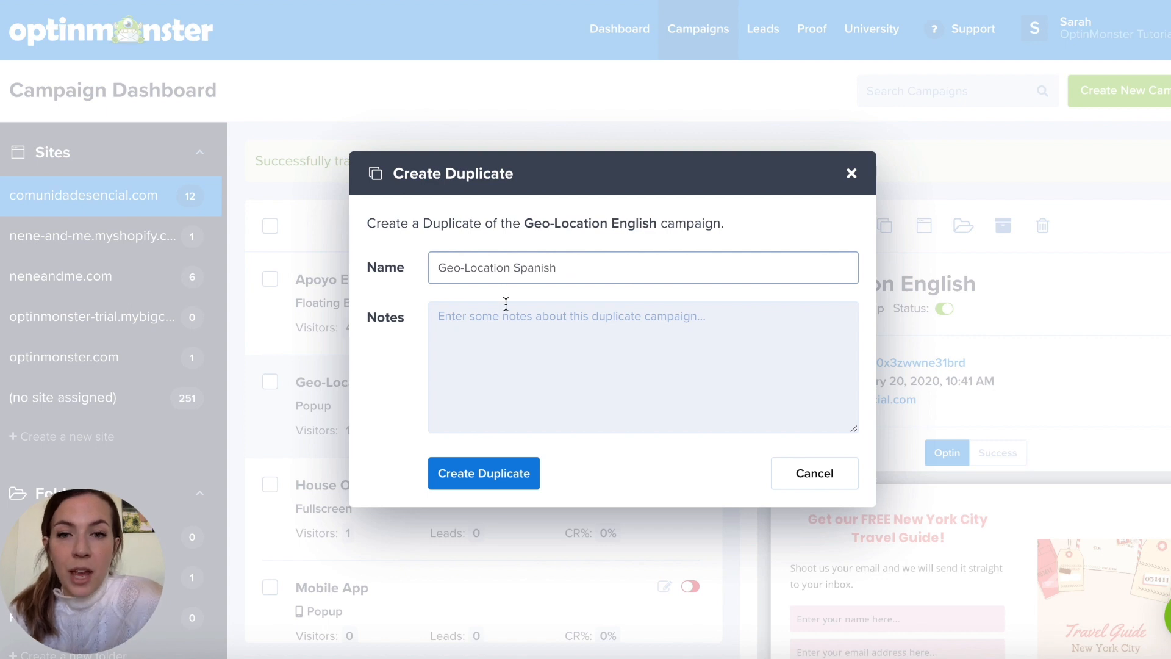
left_click(458, 471)
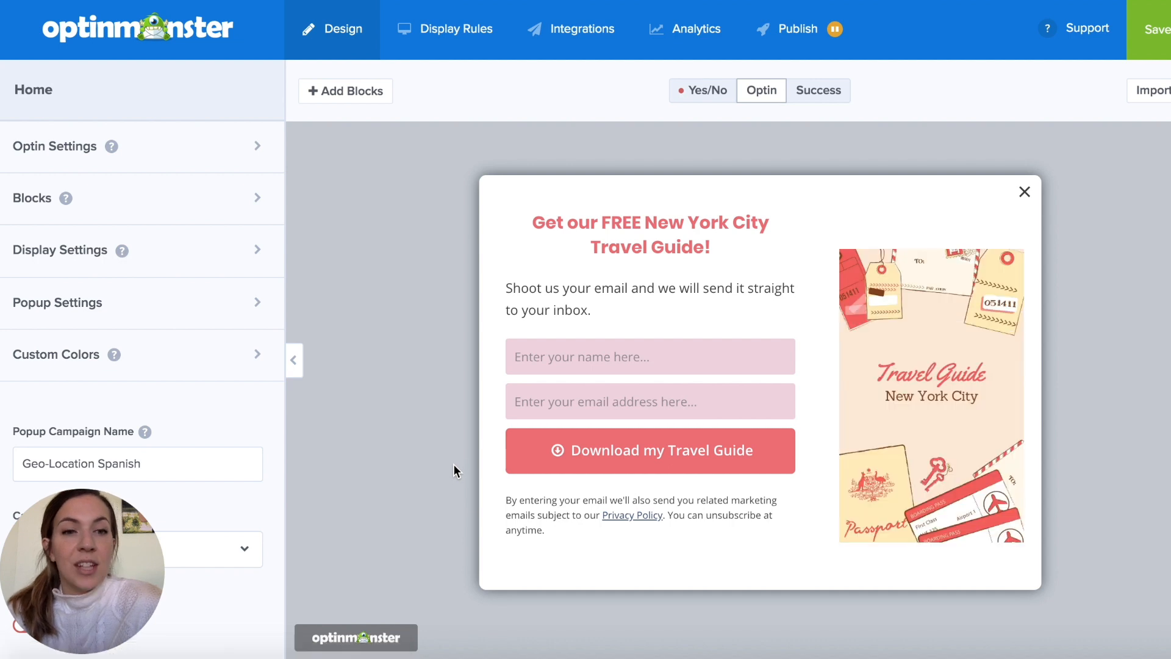
- Replace the popup's travel guide image with the Spanish "Guia de Viaje Nueva York" cover from the image library
left_click(887, 379)
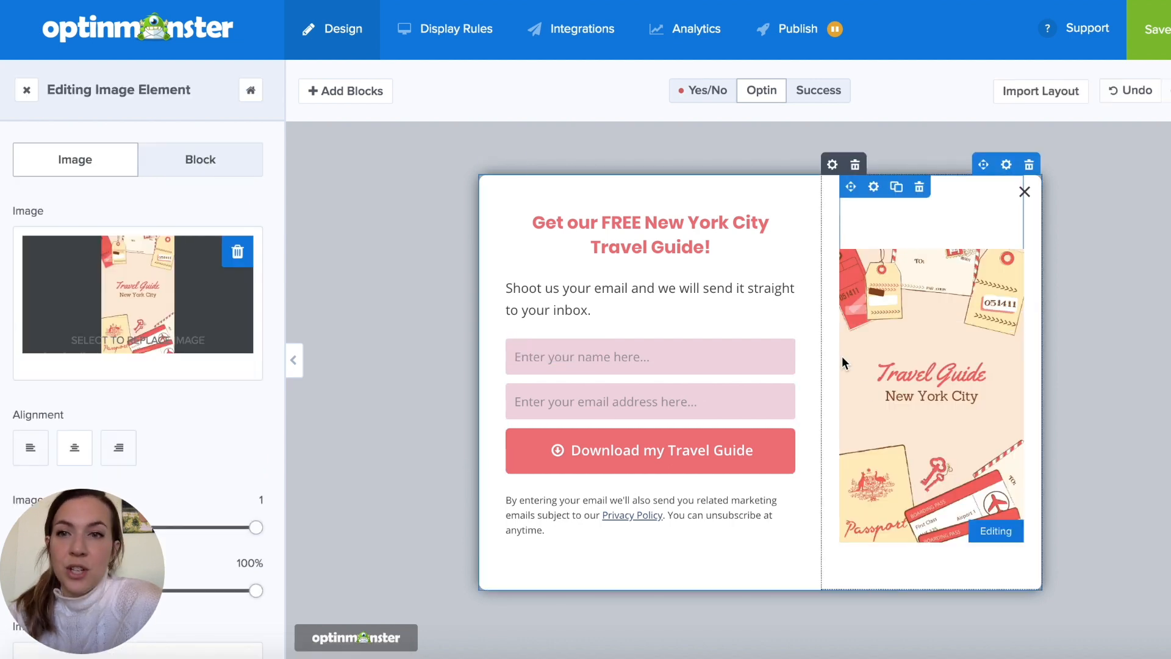
left_click(130, 282)
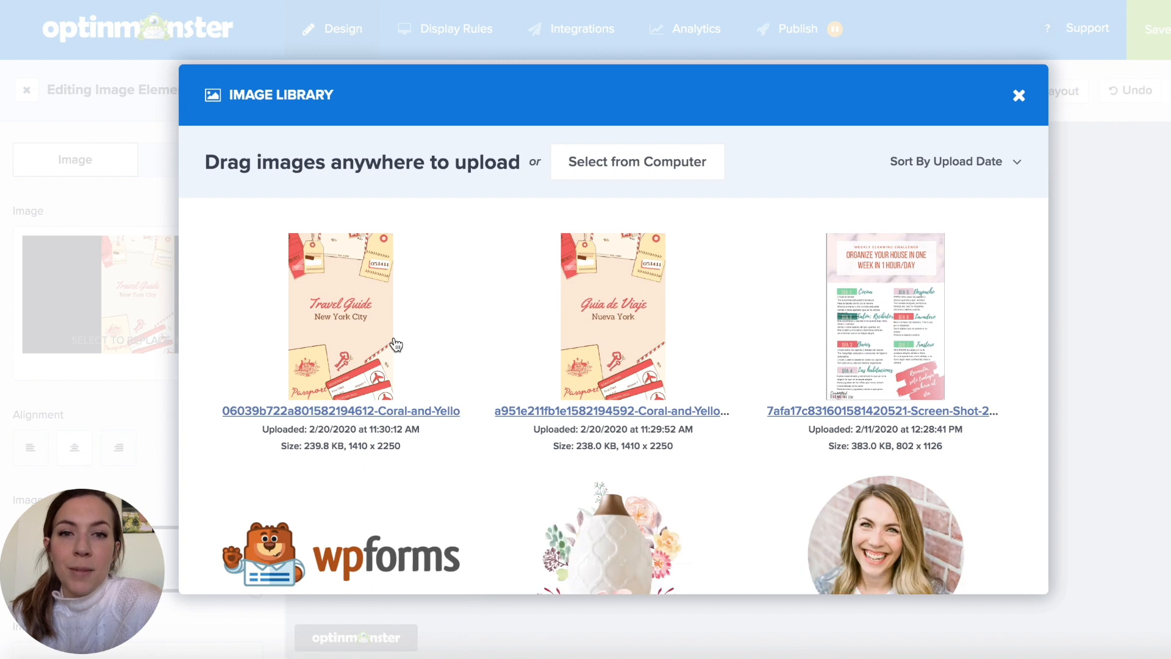
left_click(628, 294)
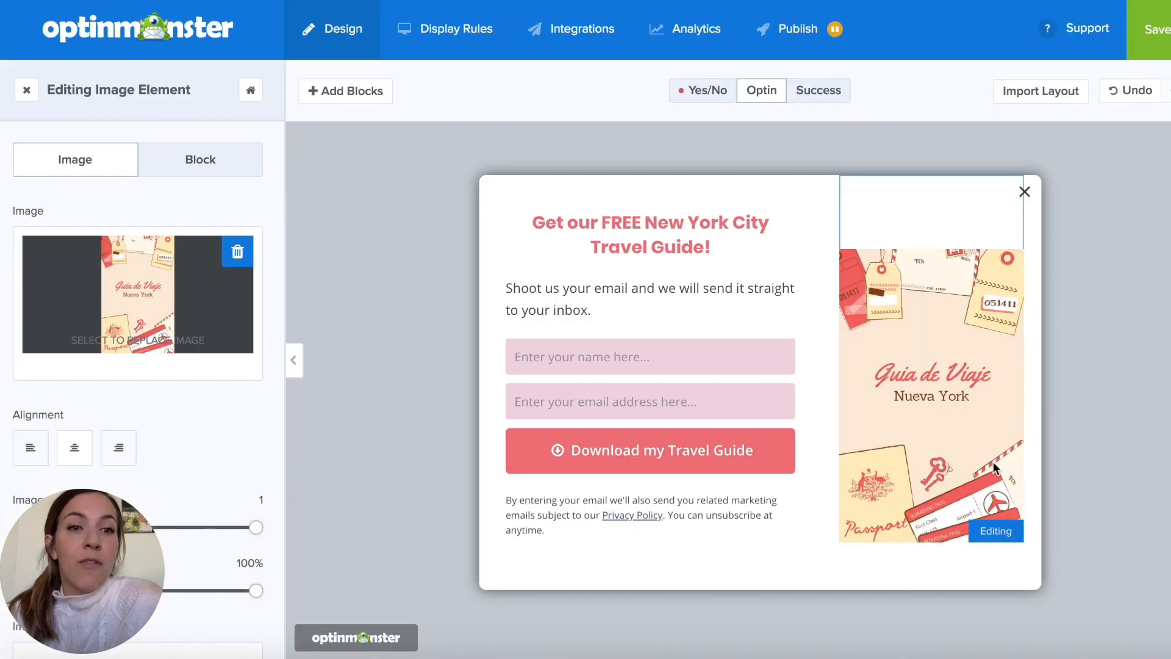
- Replace the popup's headline text with "Mándanos tu Email para conseguir tu Guia de Viaje de Nueva York ¡gratis!"
left_click(712, 239)
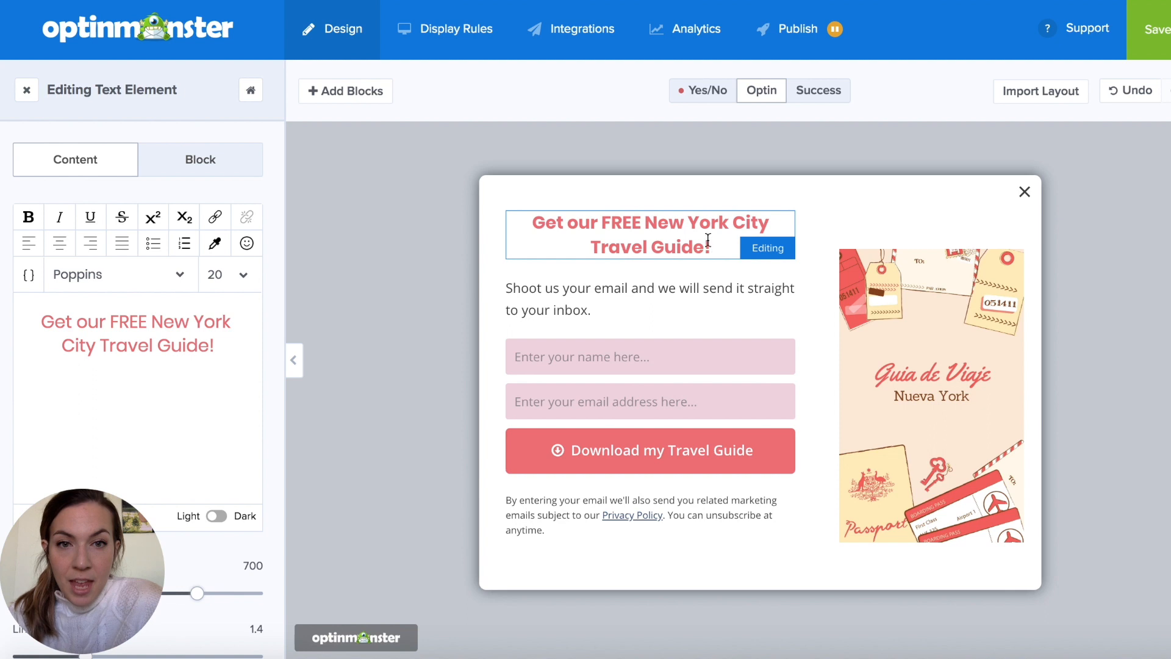
left_click_drag(216, 342, 52, 322)
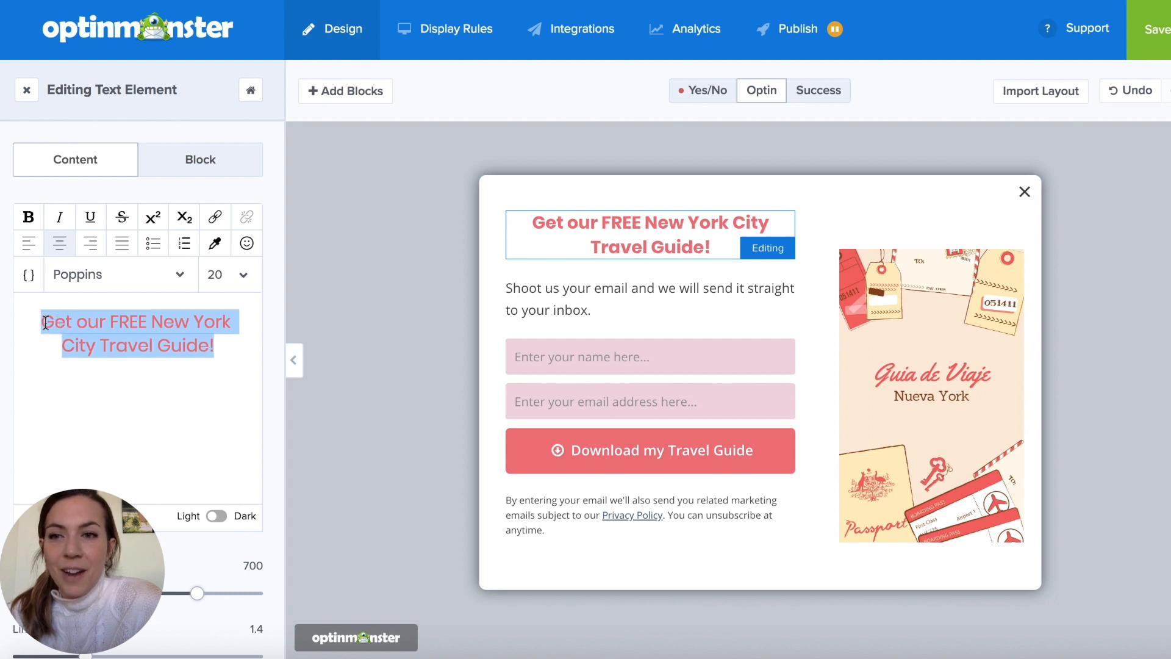
type("Mándanos tu Email para conseugir")
key("BackSpace")
key("BackSpace")
key("BackSpace")
key("BackSpace")
type("guir tu Guia de Viaje de")
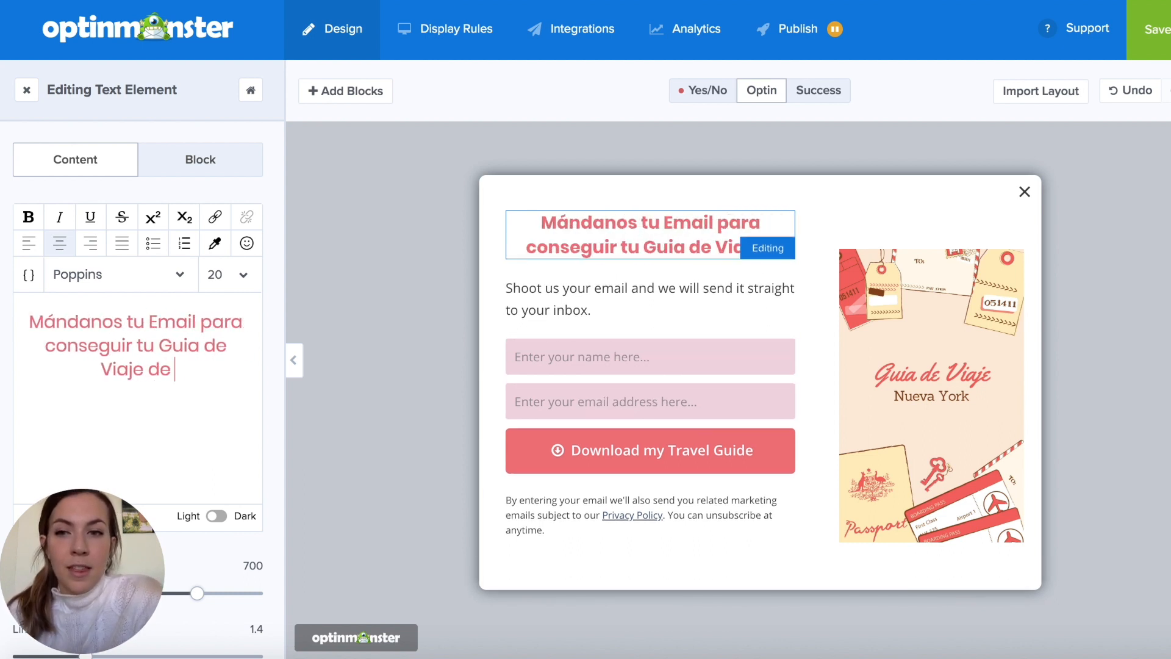
type(" Nueva York ¡gratis!")
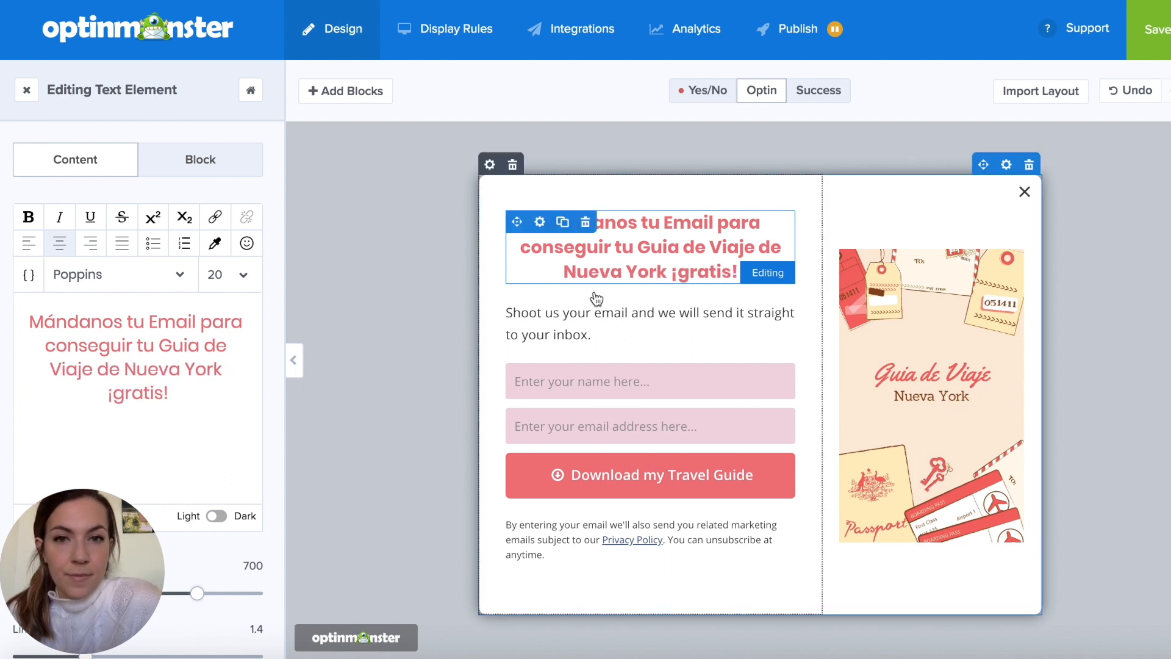
- Replace the paragraph below the headline with "Rellena los campos para recibir tu guia de Nueva York en tu inbox !"
left_click(568, 320)
left_click_drag(167, 335, 27, 319)
type("Rellena los campos para recibir tu guia de Nueva York")
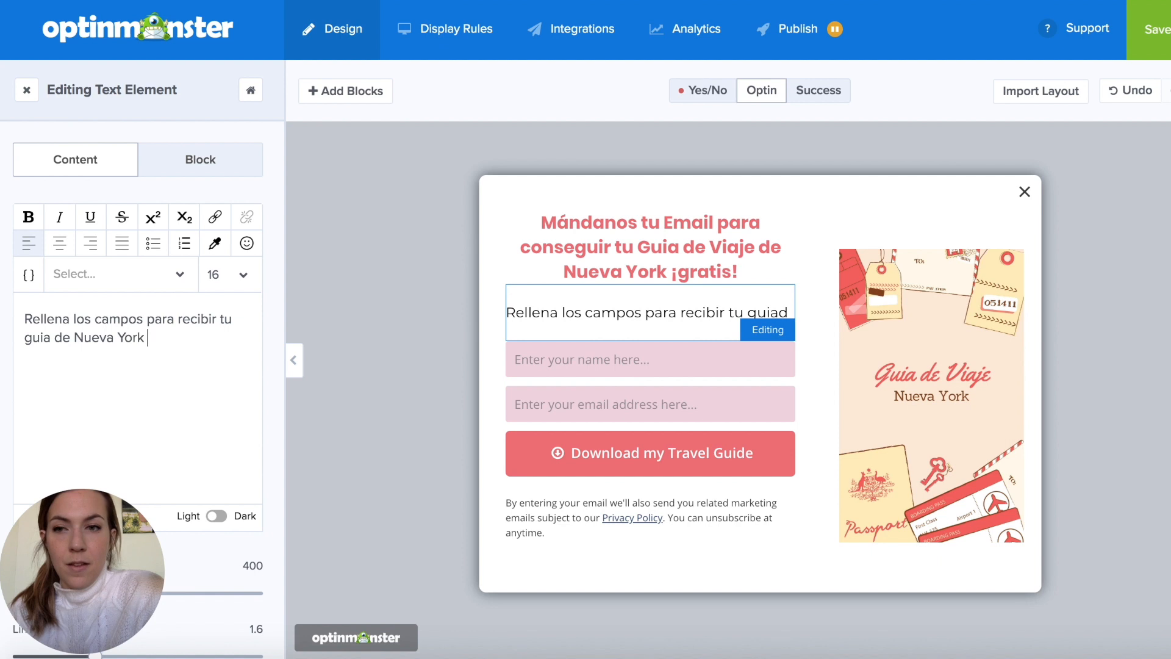
type(" en tu inbox !")
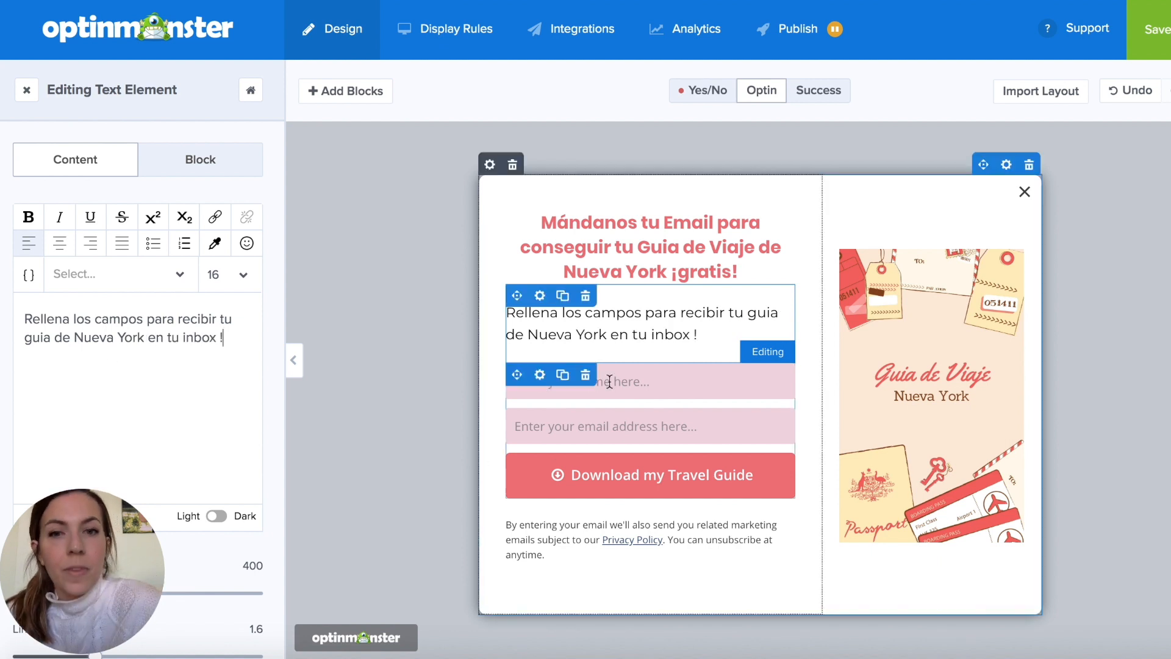
- Set the Name field's placeholder to "Tu nombre"
left_click(609, 381)
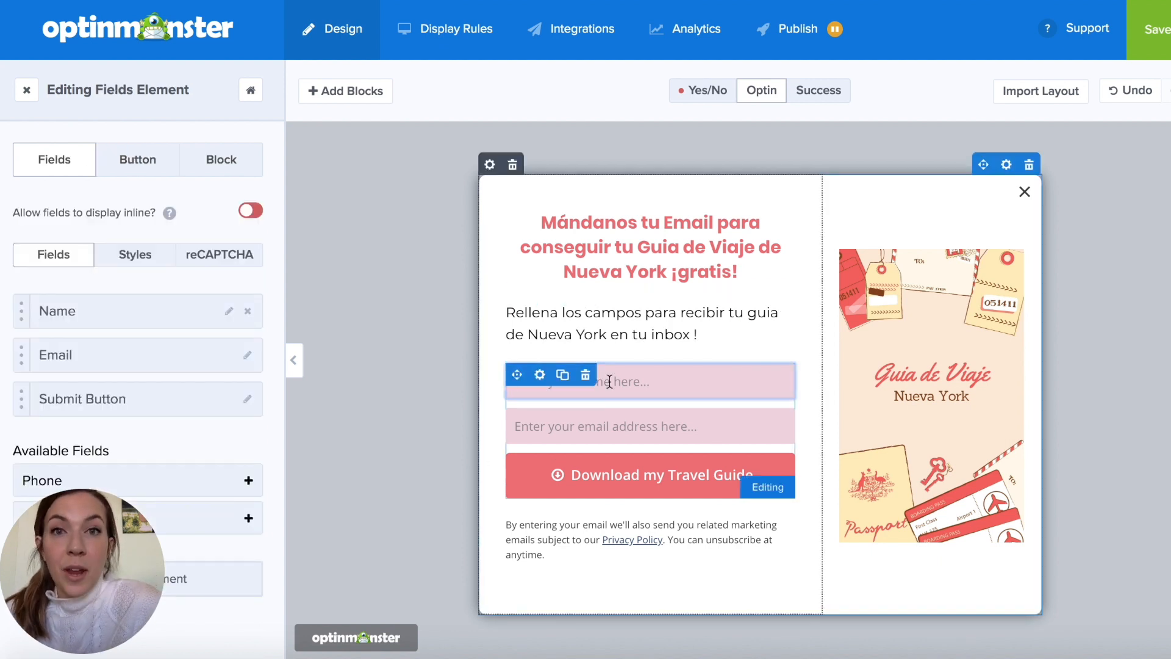
left_click(229, 312)
left_click_drag(163, 391, 75, 387)
key("BackSpace")
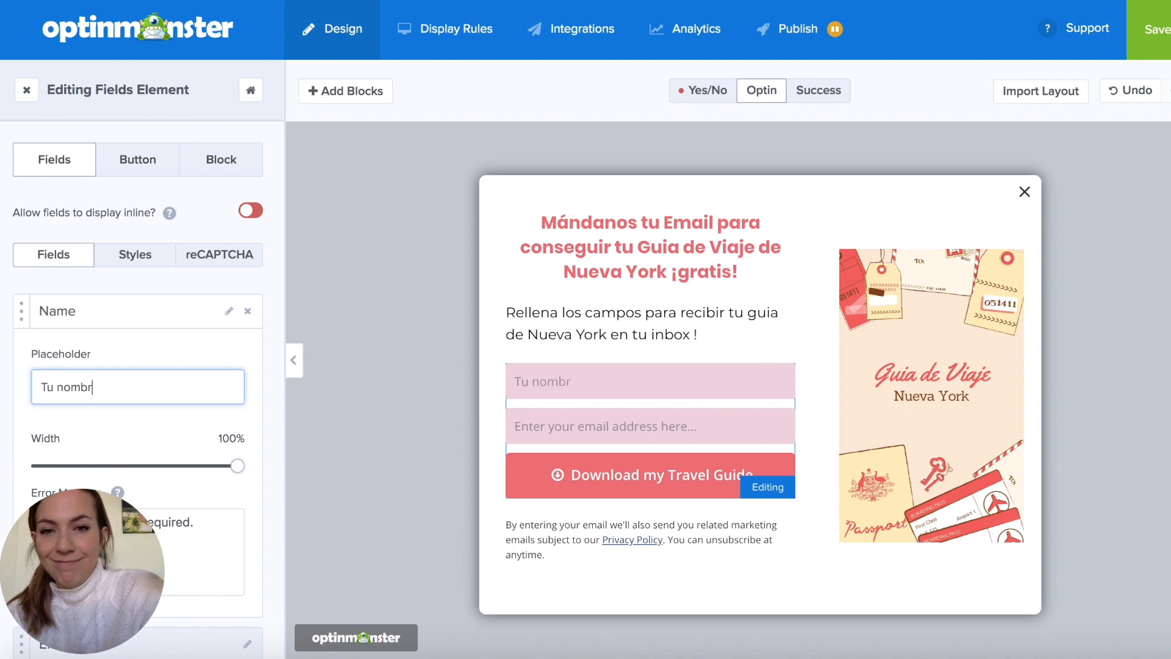
- Set the Email field's placeholder to "Tu mejor email"
left_click(575, 428)
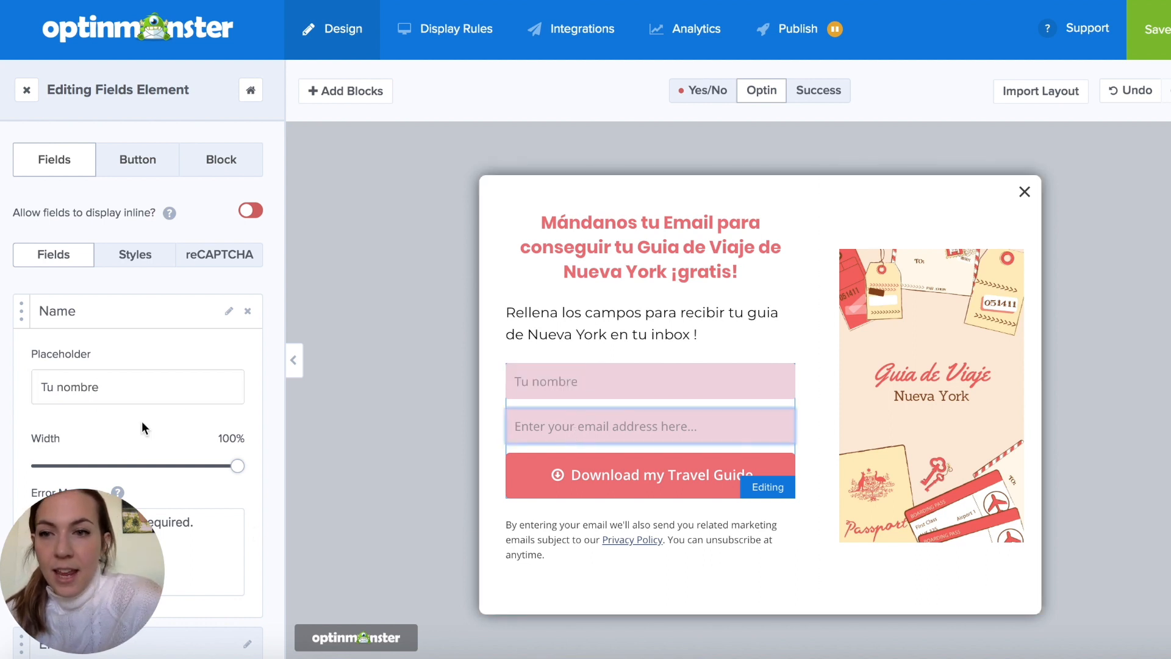
left_click(228, 322)
left_click(248, 361)
left_click(249, 362)
left_click(249, 363)
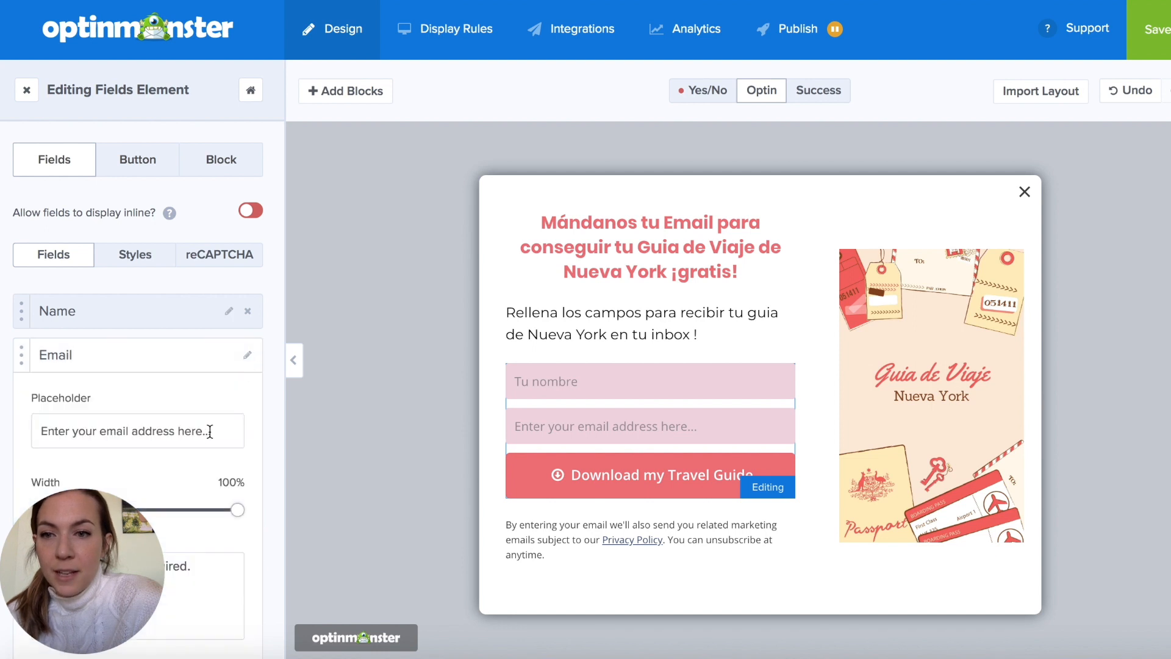
left_click_drag(220, 432, 92, 423)
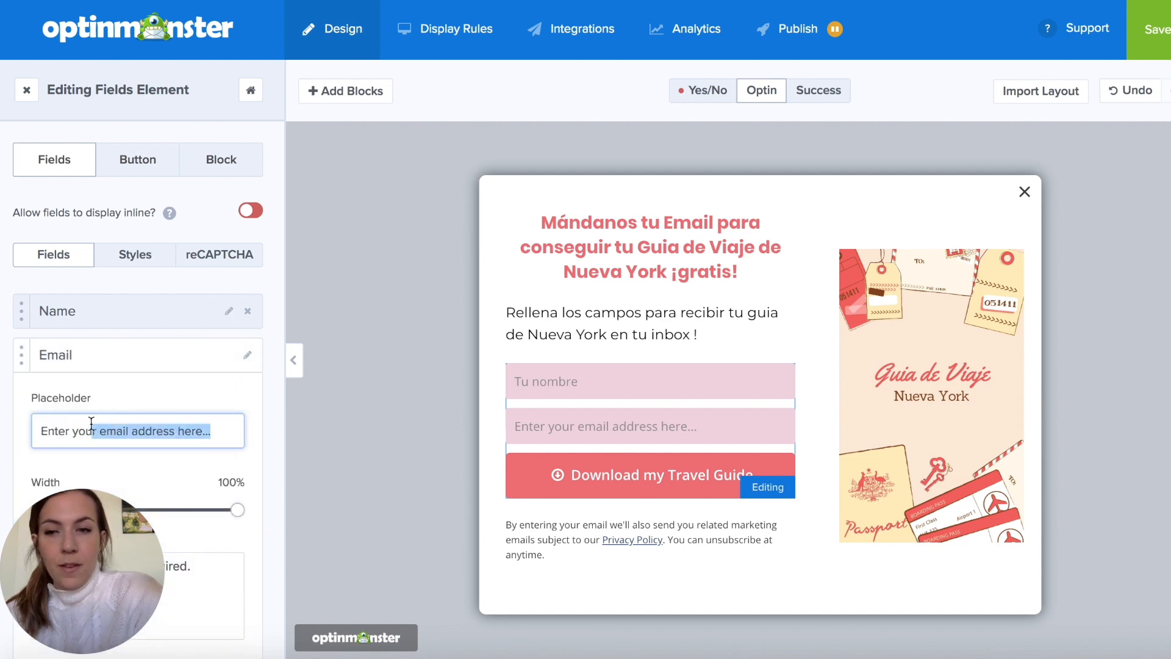
key("BackSpace")
key("BackSpace")
key("BackSpace")
key("BackSpace")
key("BackSpace")
key("BackSpace")
key("BackSpace")
key("BackSpace")
key("BackSpace")
type("Tu mejor email")
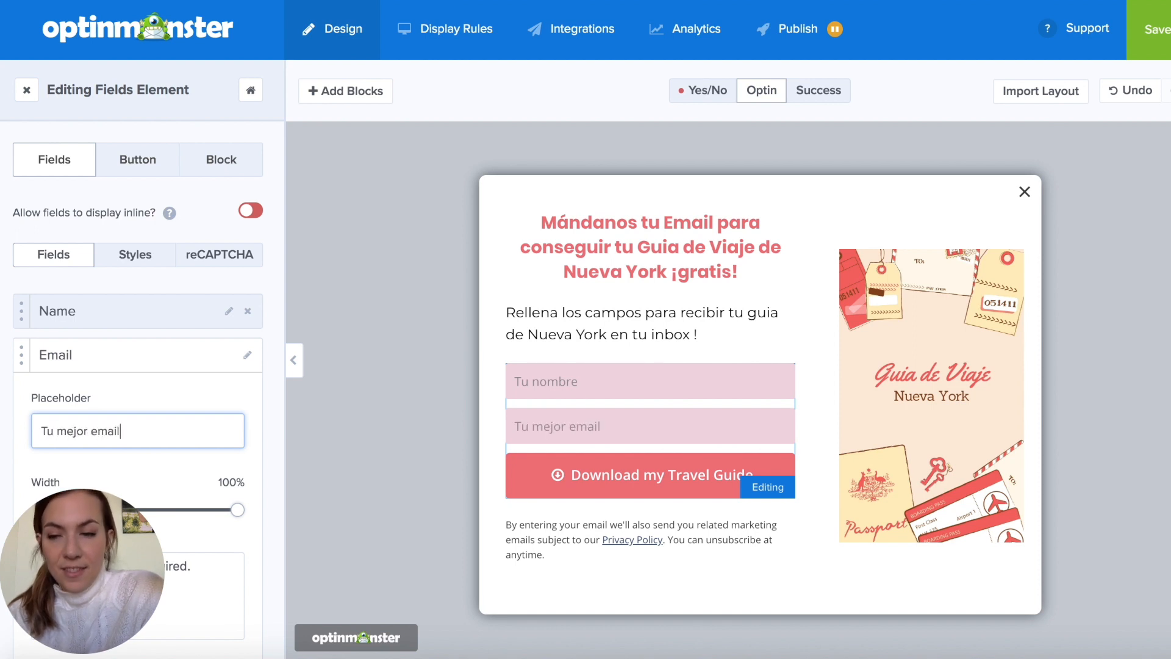
- Change the submit button's text to "Descarga mi Guia de Viaje"
left_click(645, 485)
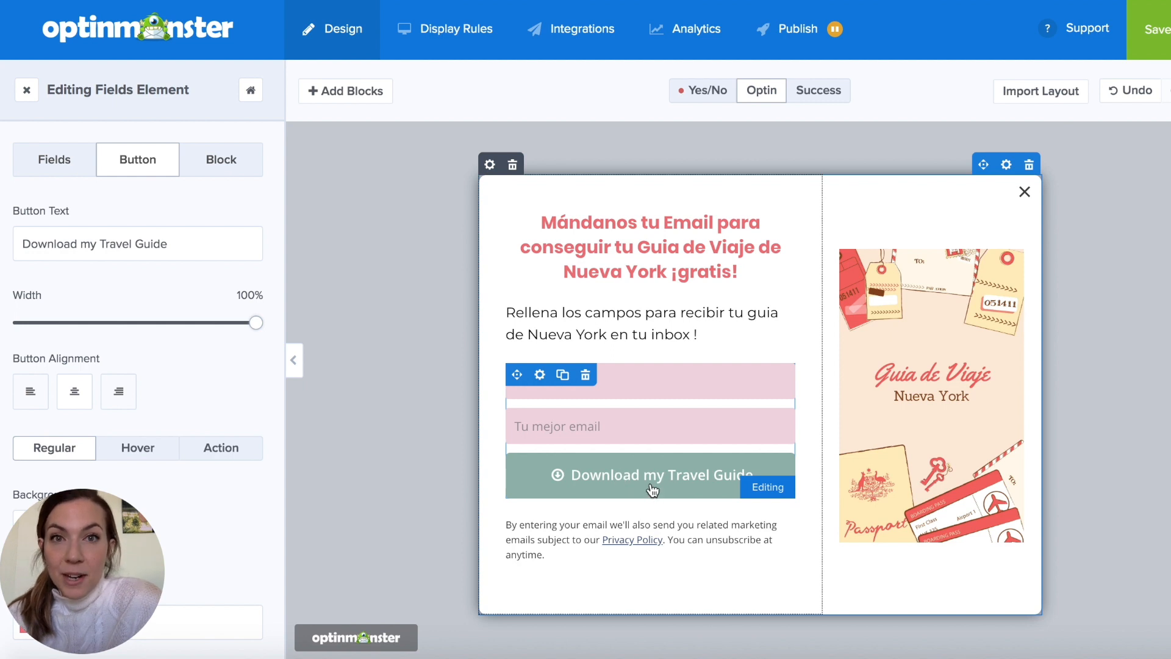
scroll(167, 412, "down", 5)
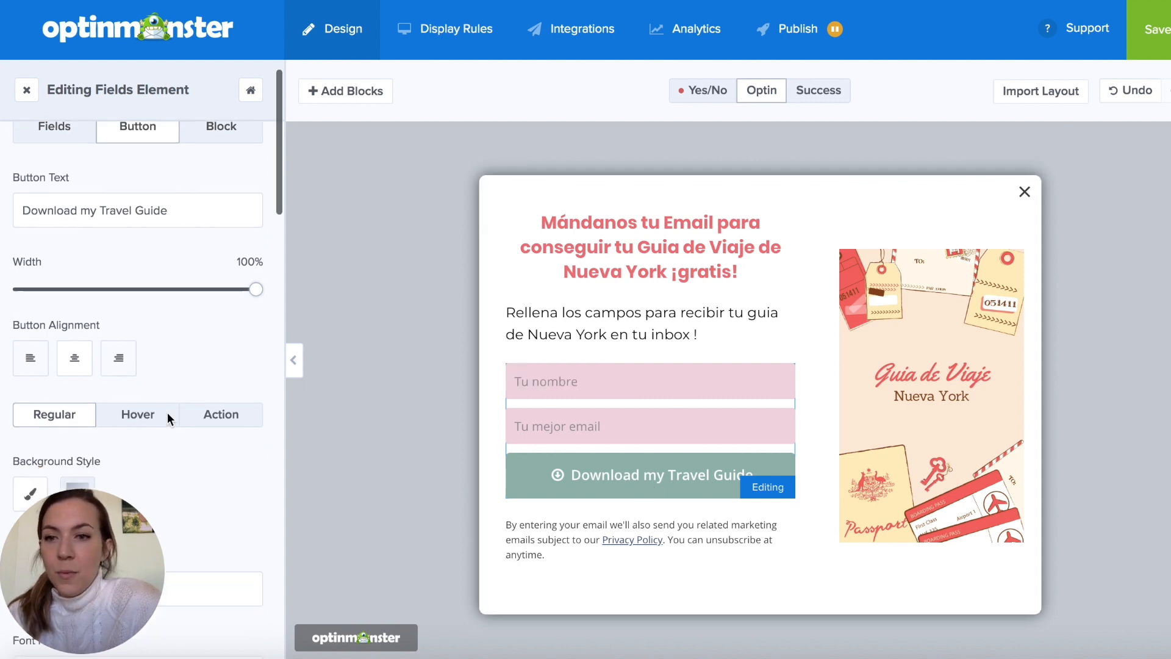
scroll(168, 412, "up", 5)
scroll(167, 413, "up", 1)
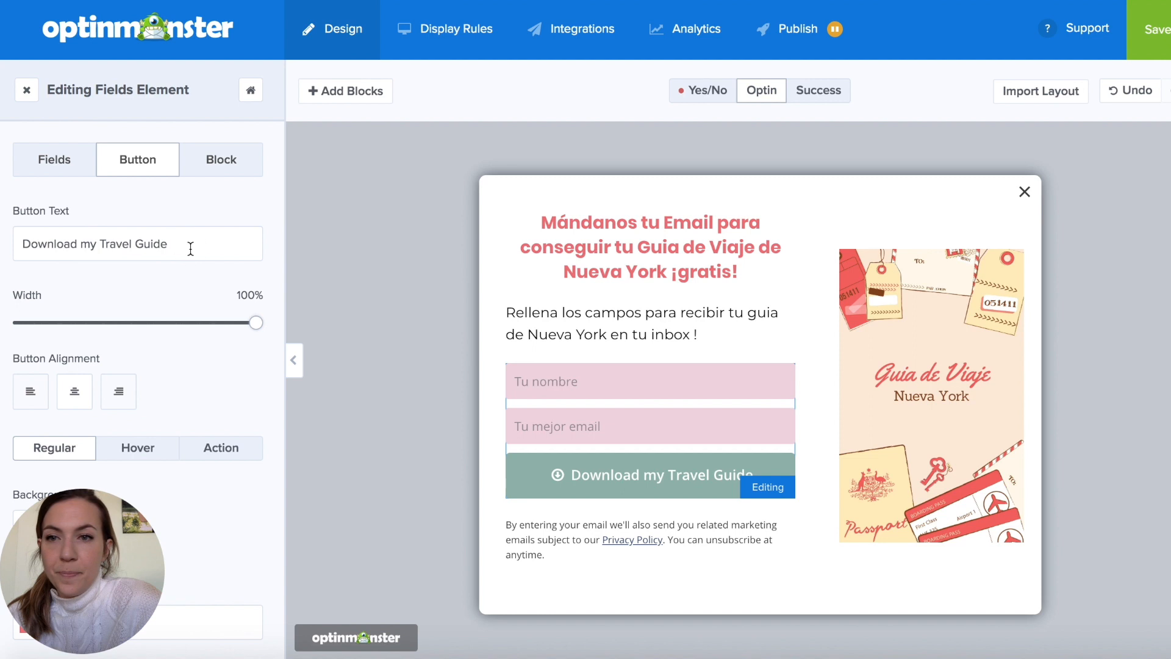
left_click_drag(186, 244, 30, 241)
key("BackSpace")
type("escarg")
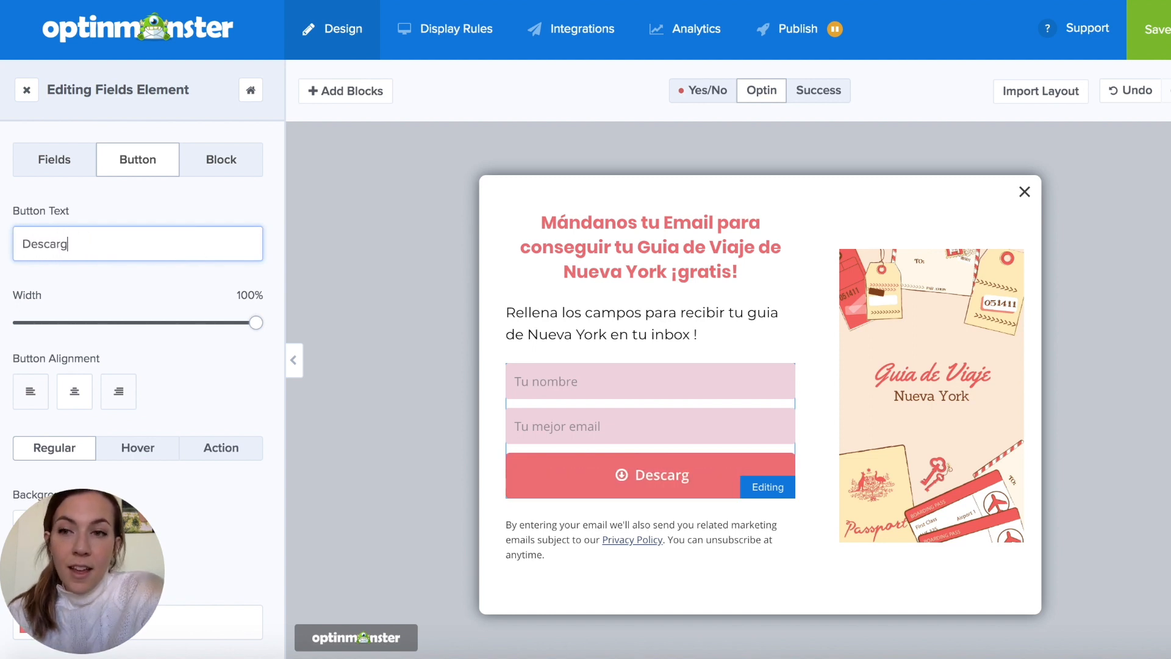
type("a mi Gui")
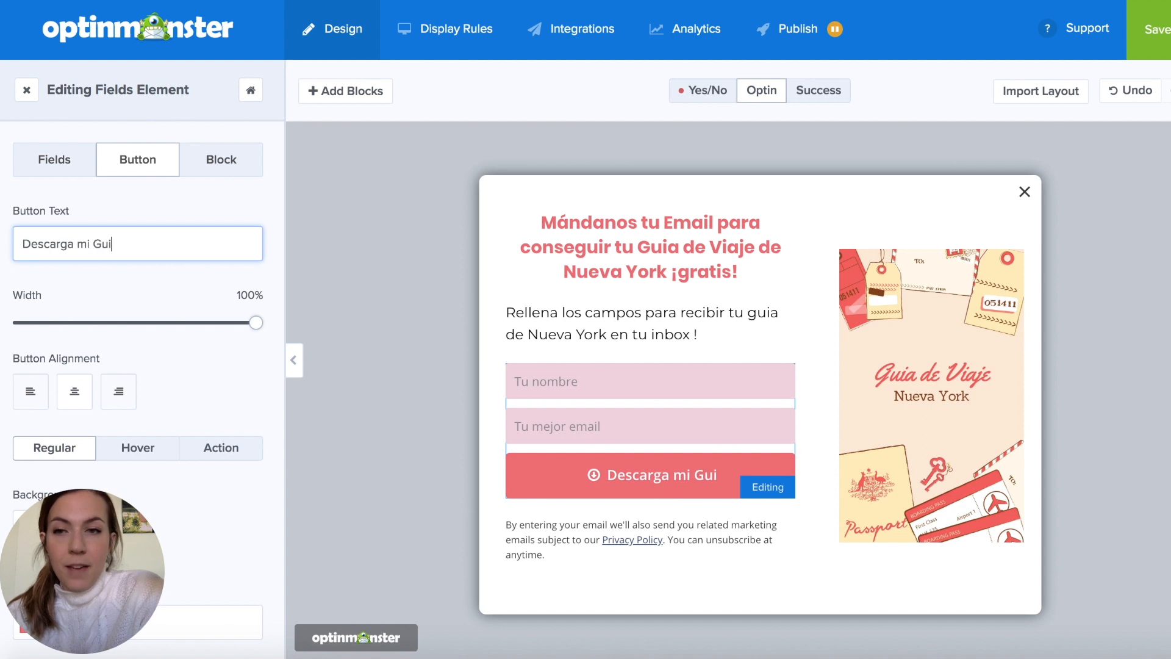
type("a de Viaje")
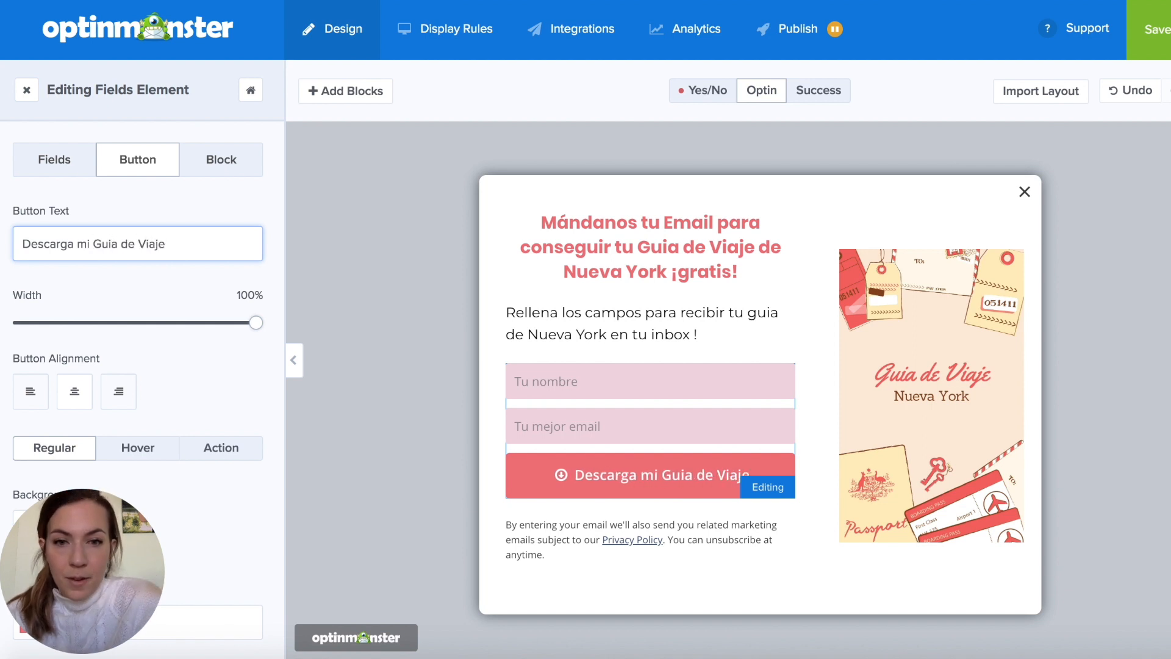
- Replace the privacy notice under the submit button with "Aquí iría tus condiciones de privacidad."
left_click(540, 555)
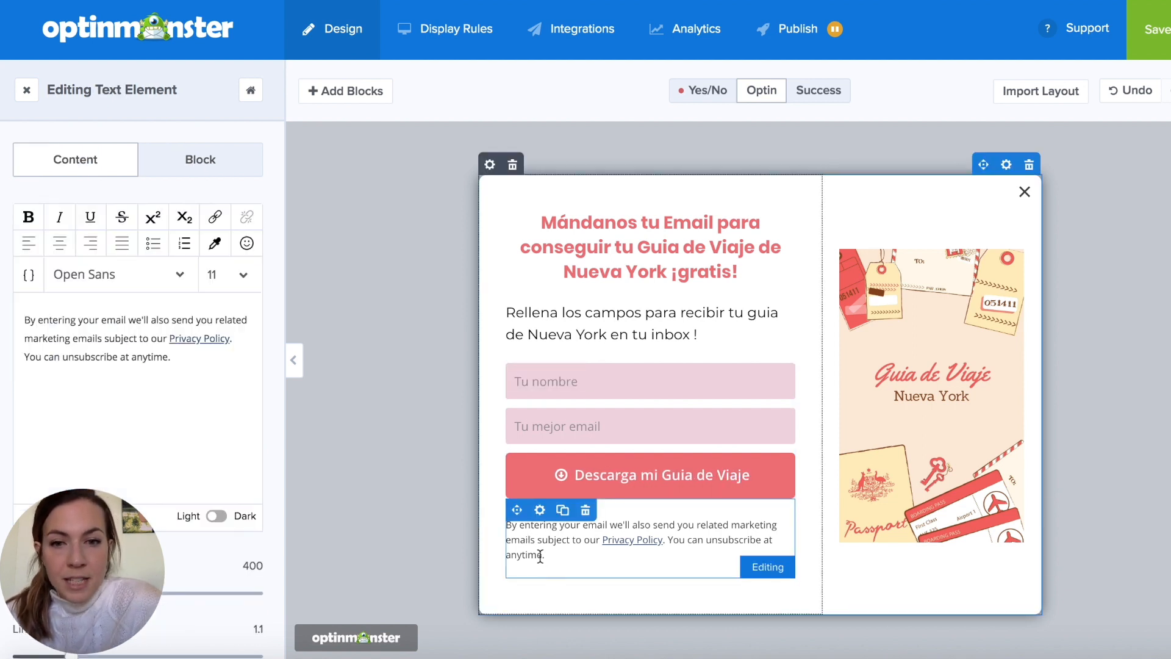
left_click_drag(183, 358, 25, 320)
type("Aquí iría tu")
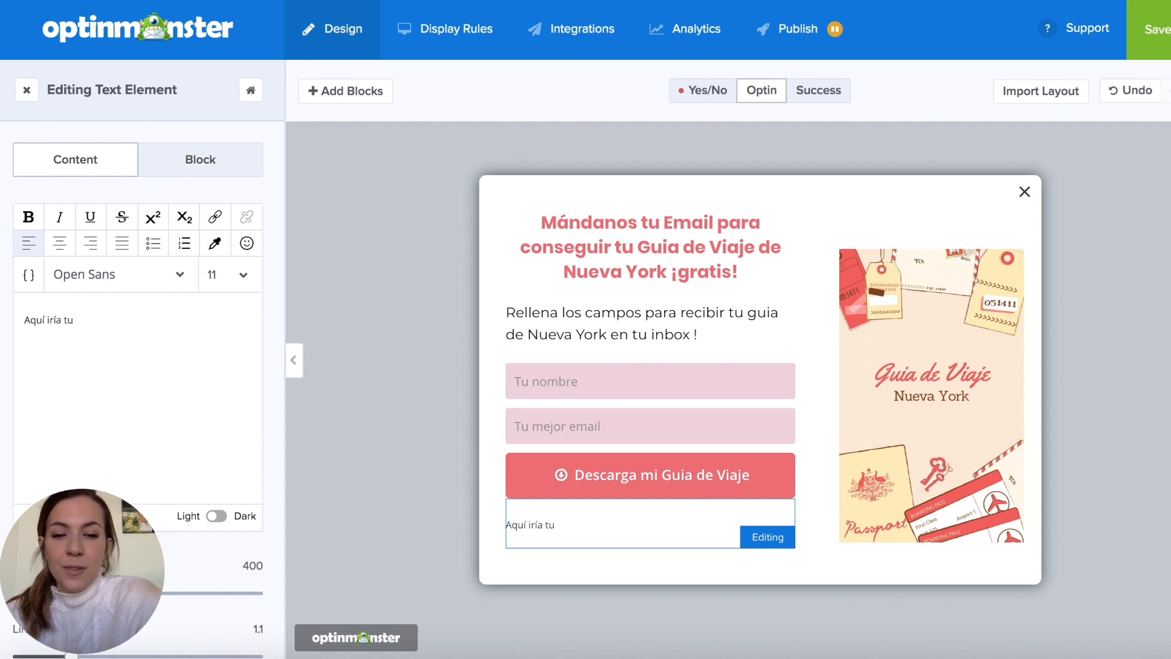
type("s con")
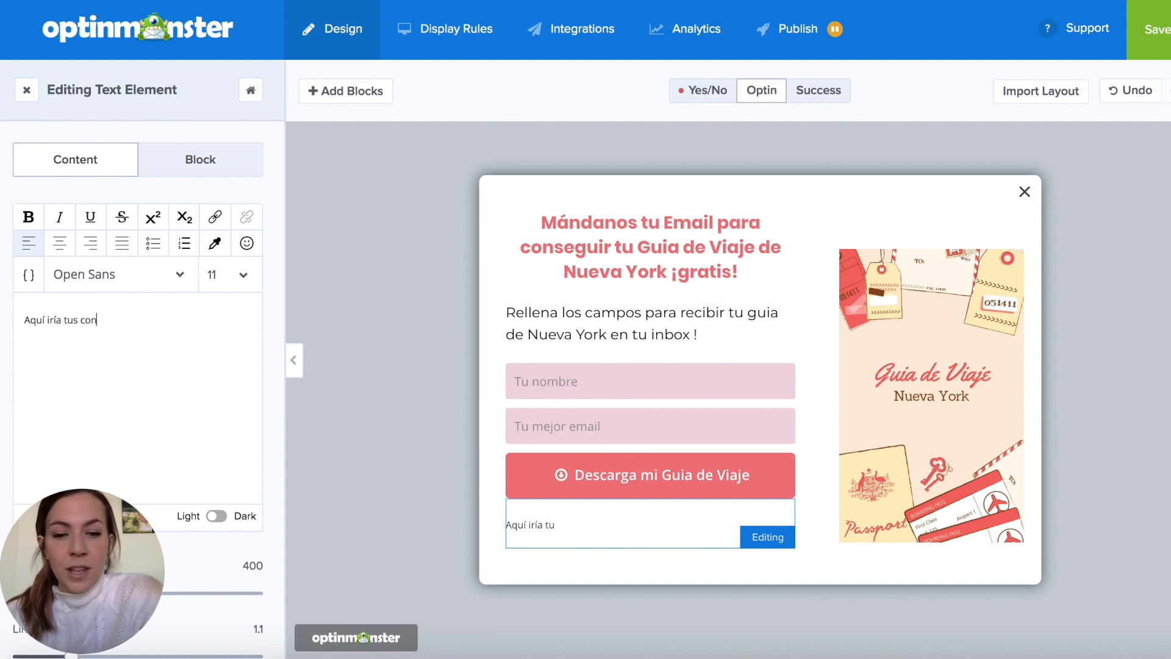
type("diciones t")
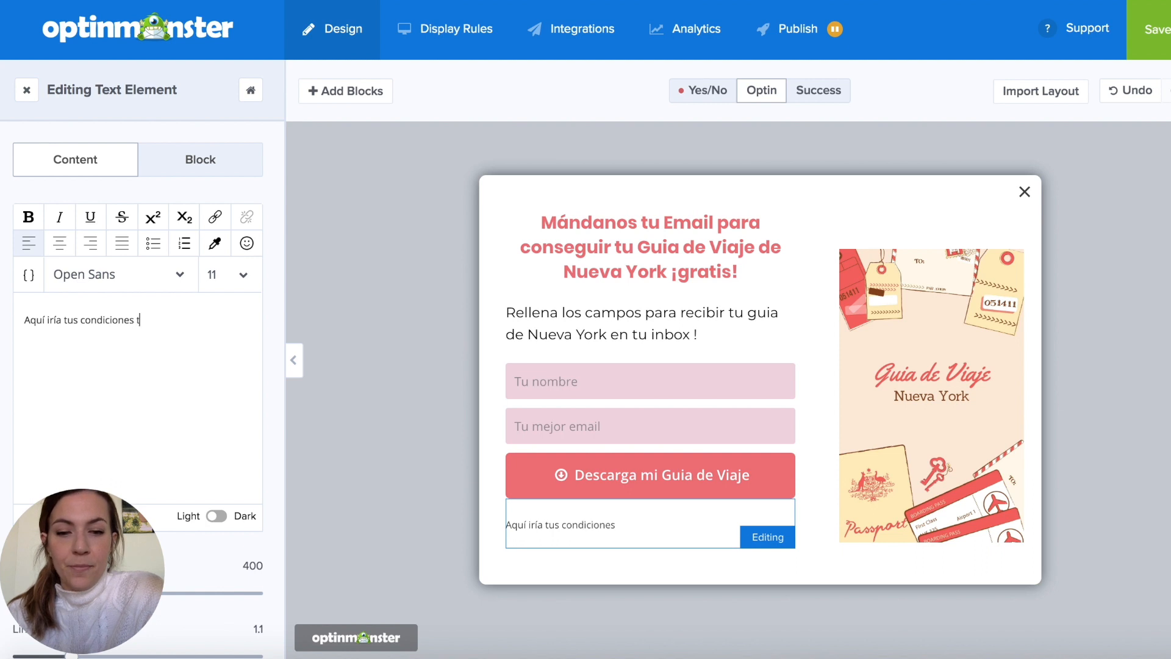
key("BackSpace")
type("de privacidad.")
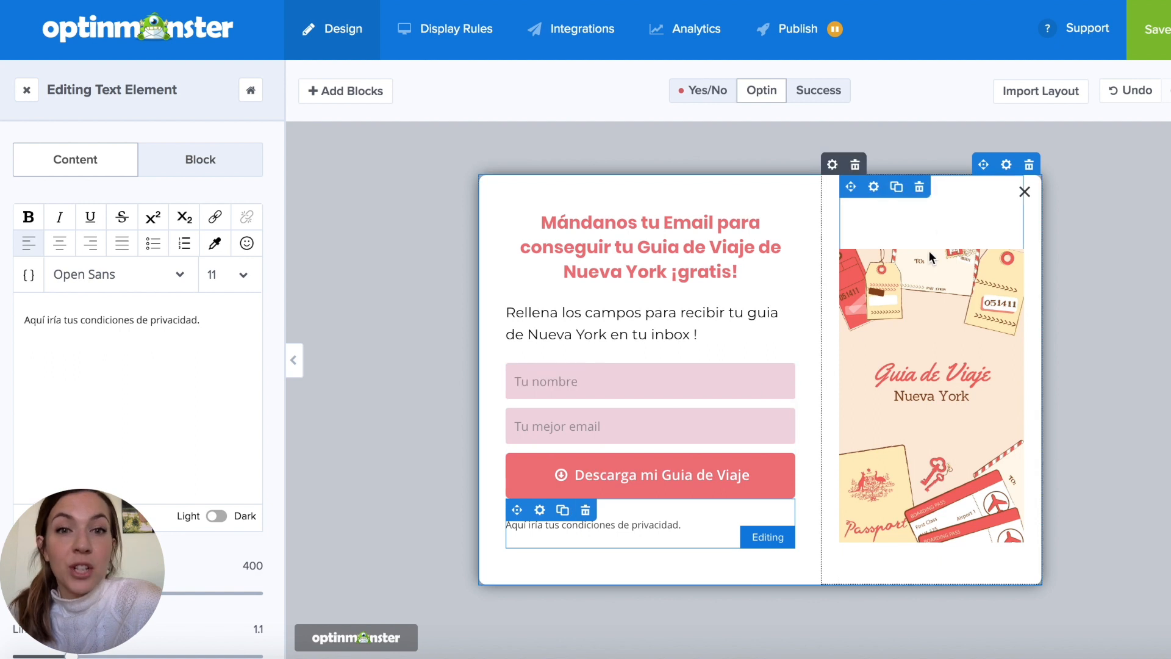
- Change the Success view's message to "¡Tu guia de viaje está de camino!"
left_click(827, 98)
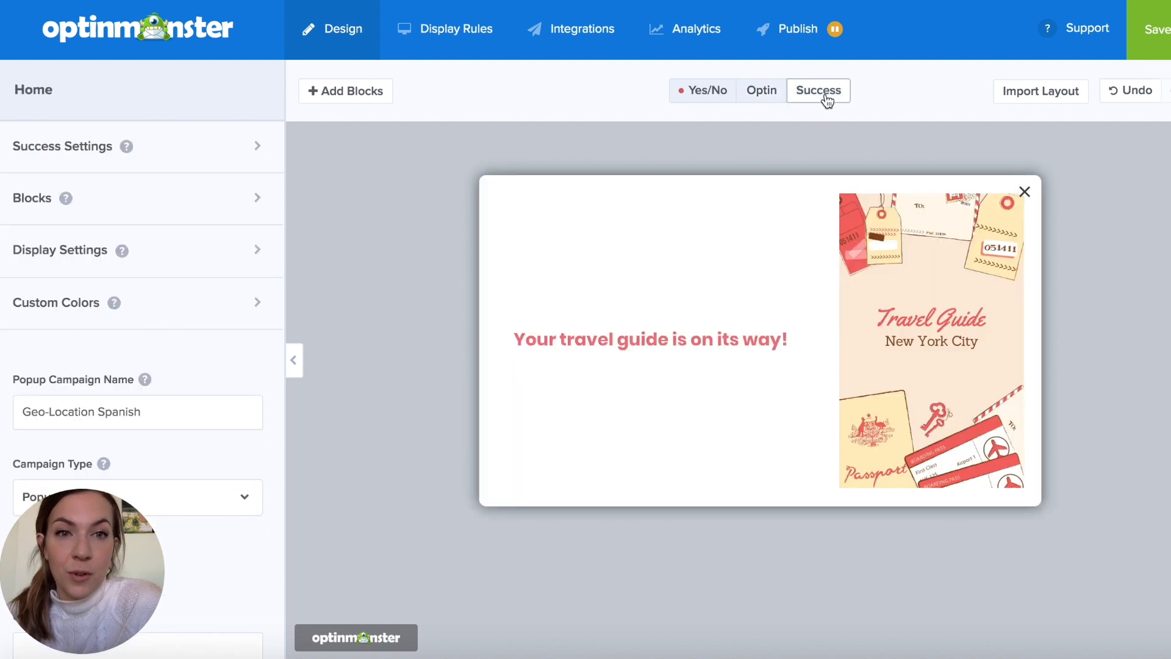
left_click(661, 339)
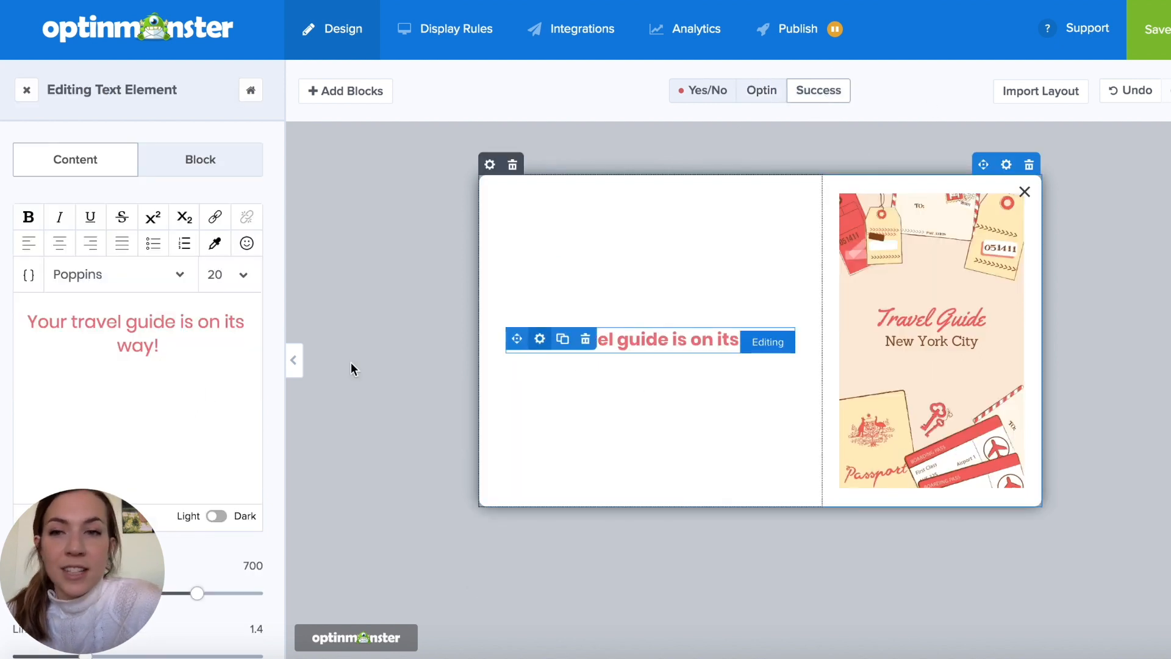
left_click_drag(164, 346, 26, 313)
type("¡Tu guia de")
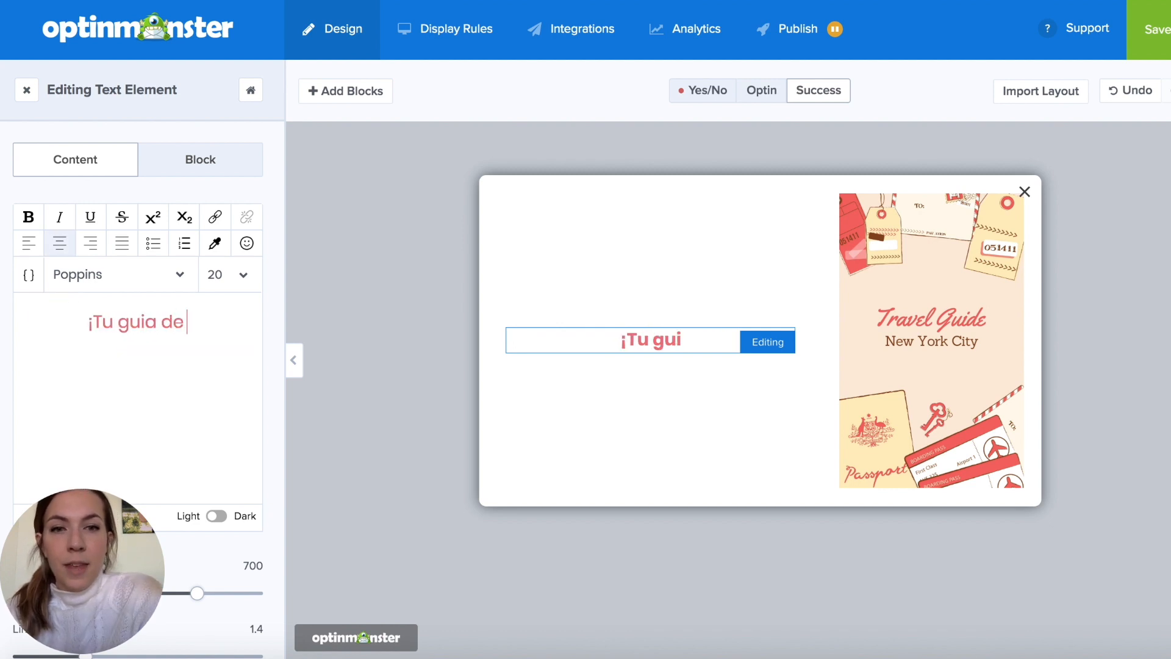
type(" viaje est")
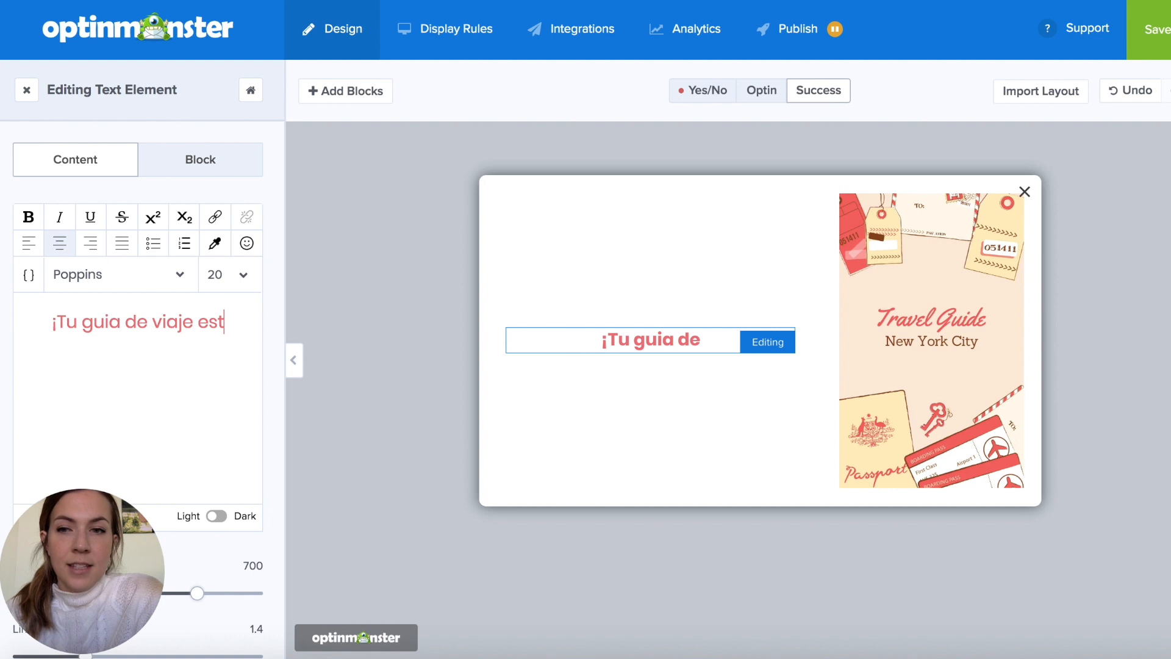
type("á de camino!")
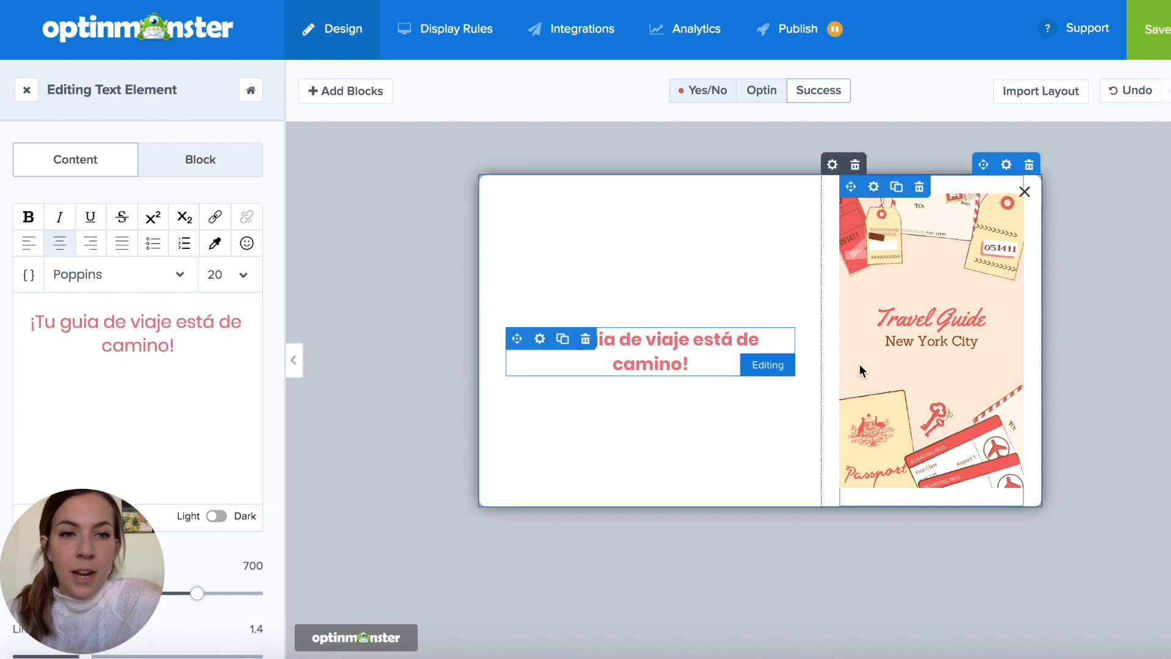
- Replace the Success view's image with the Spanish "Guia de Viaje Nueva York" cover from the image library and save the campaign
left_click(899, 356)
left_click(161, 292)
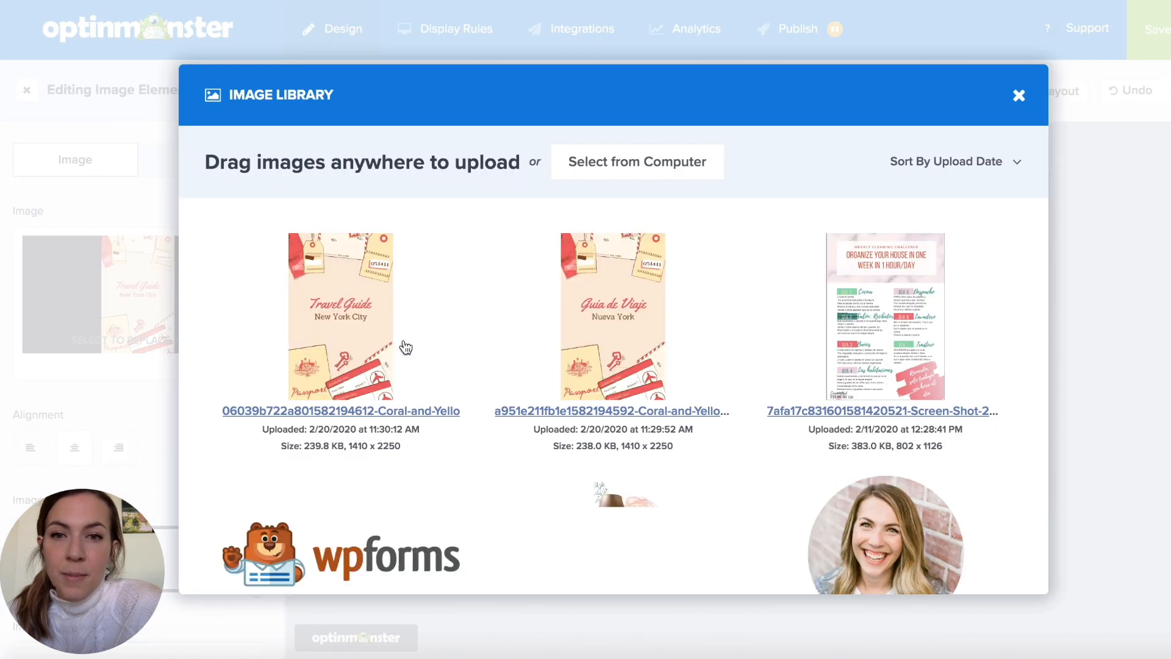
left_click(634, 287)
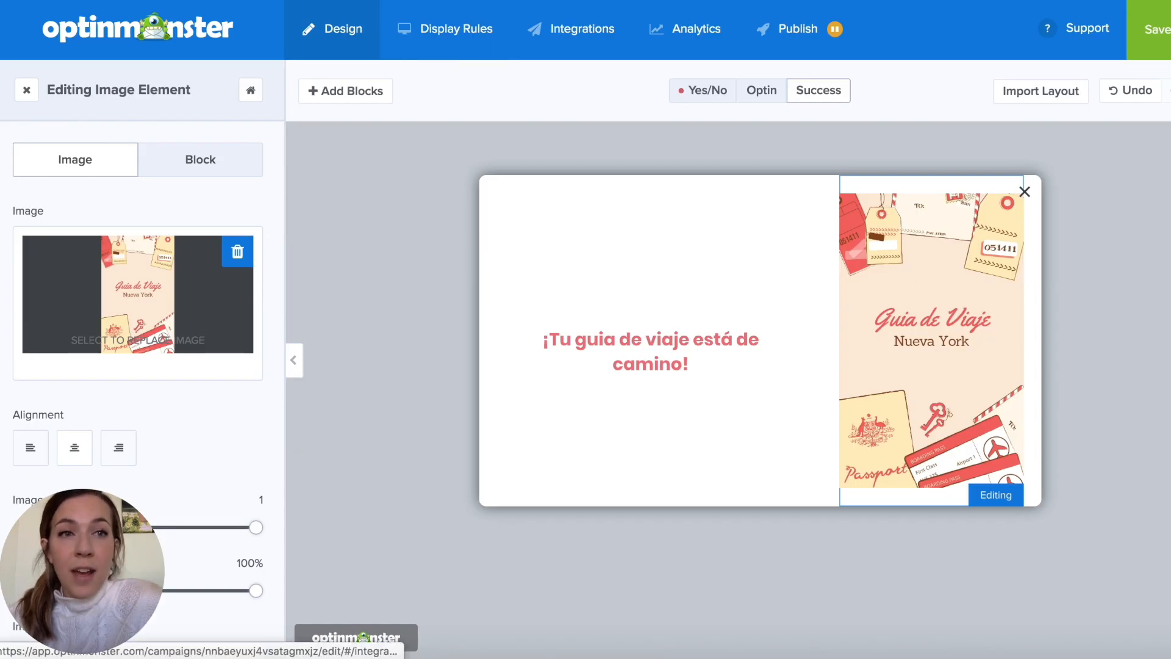
left_click(1163, 26)
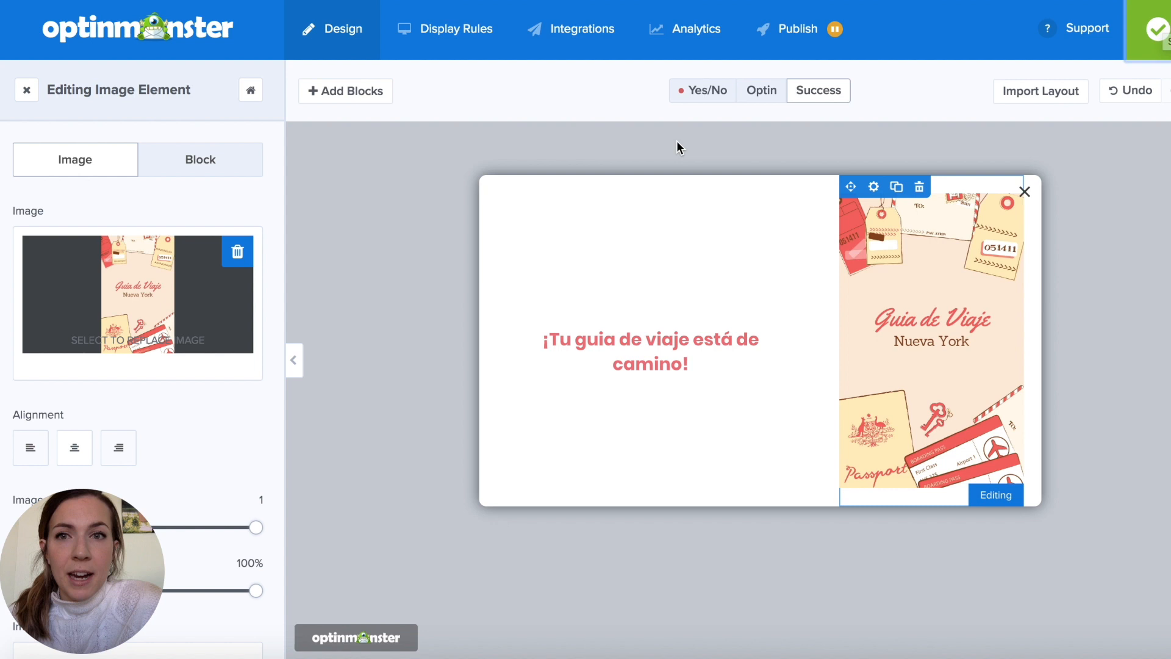
- Remove the United Kingdom and Australia visitor location conditions from the campaign's default display ruleset
left_click(434, 28)
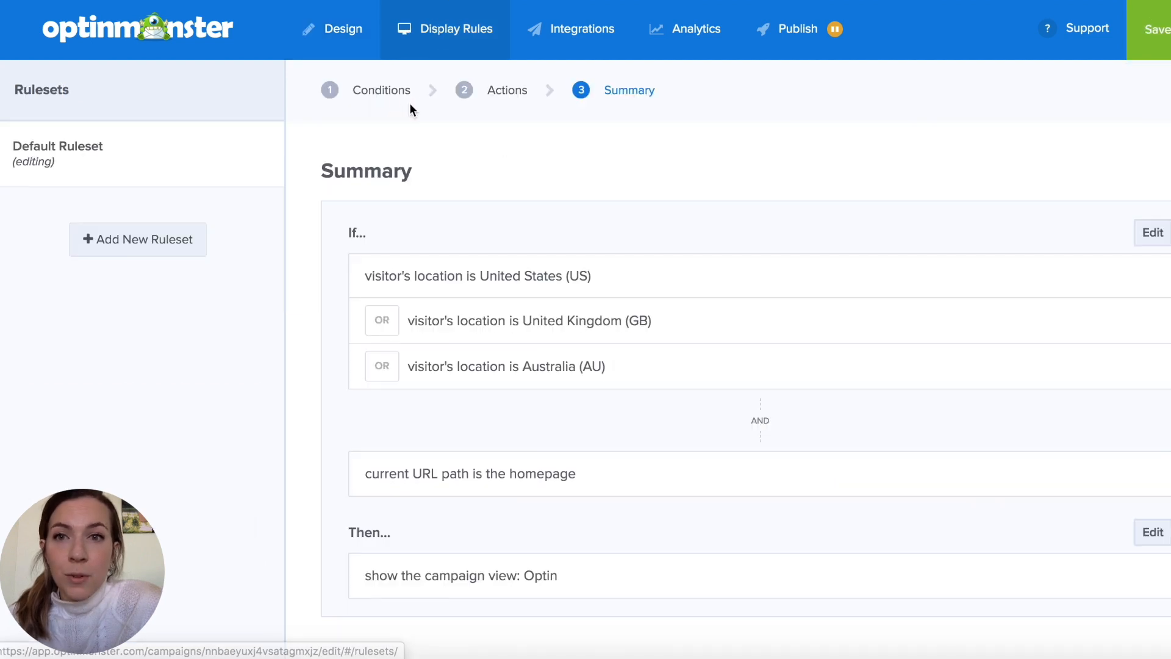
left_click(383, 91)
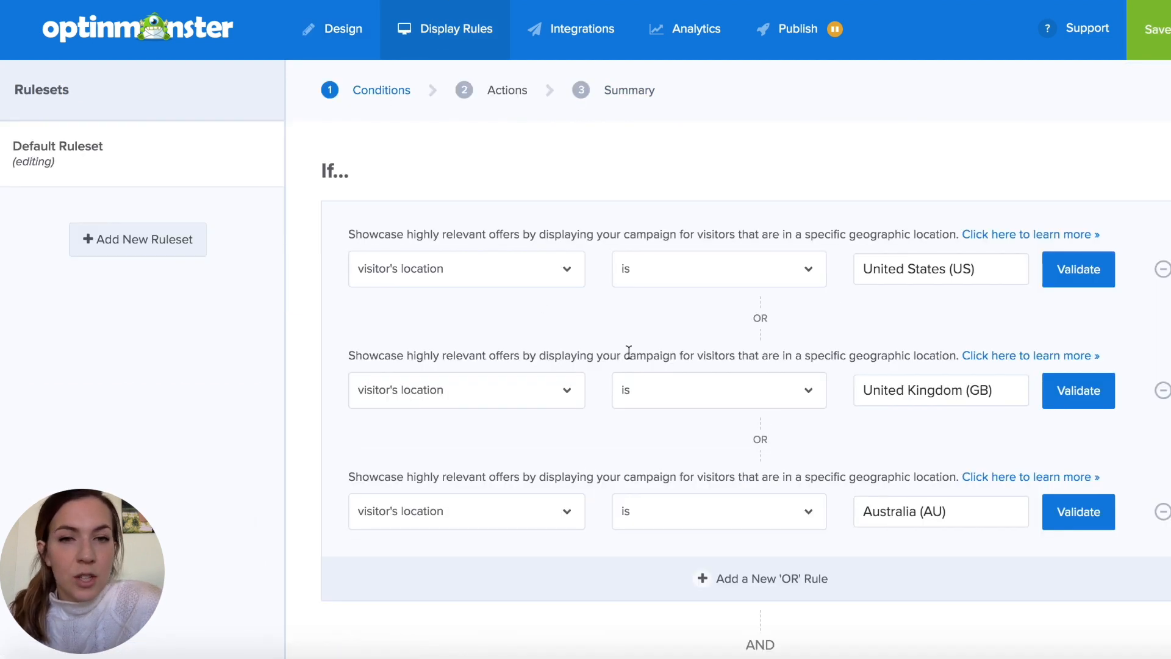
left_click(1161, 390)
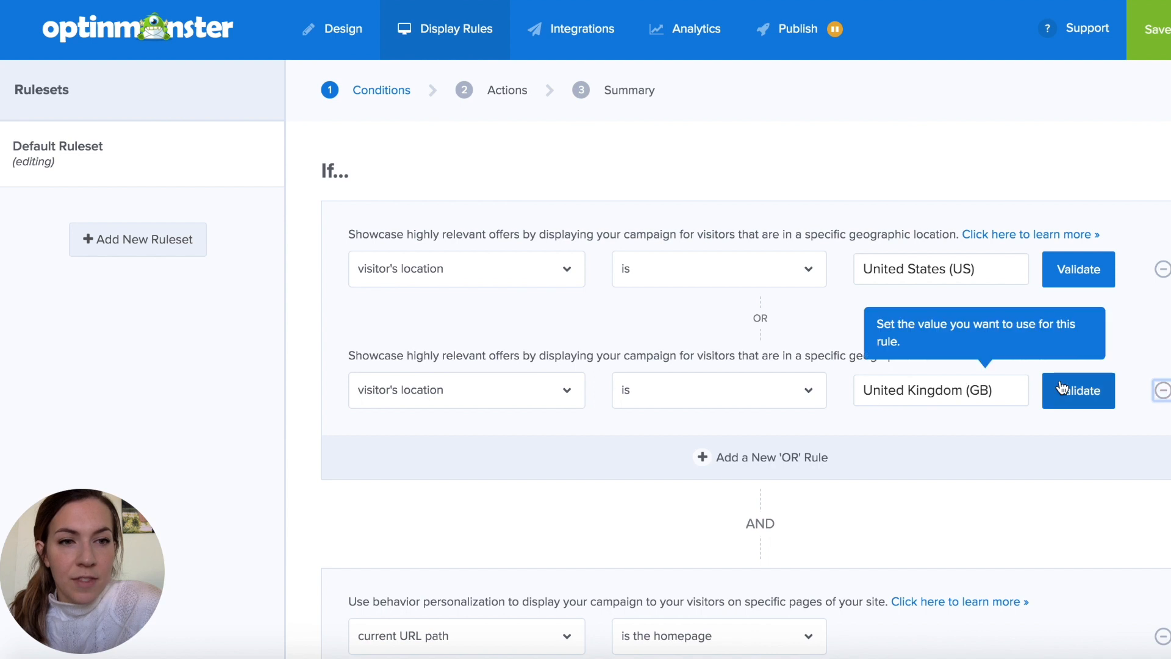
left_click(1162, 391)
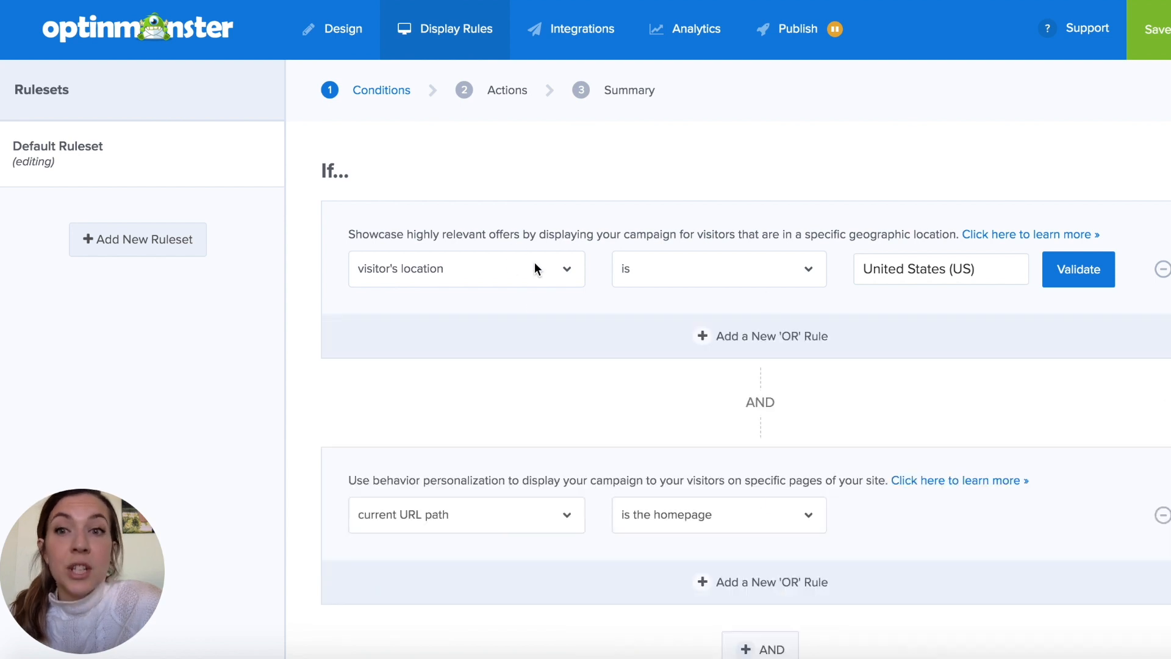
- Change the visitor's location condition from the United States to the validated location Spain (ES)
left_click(906, 274)
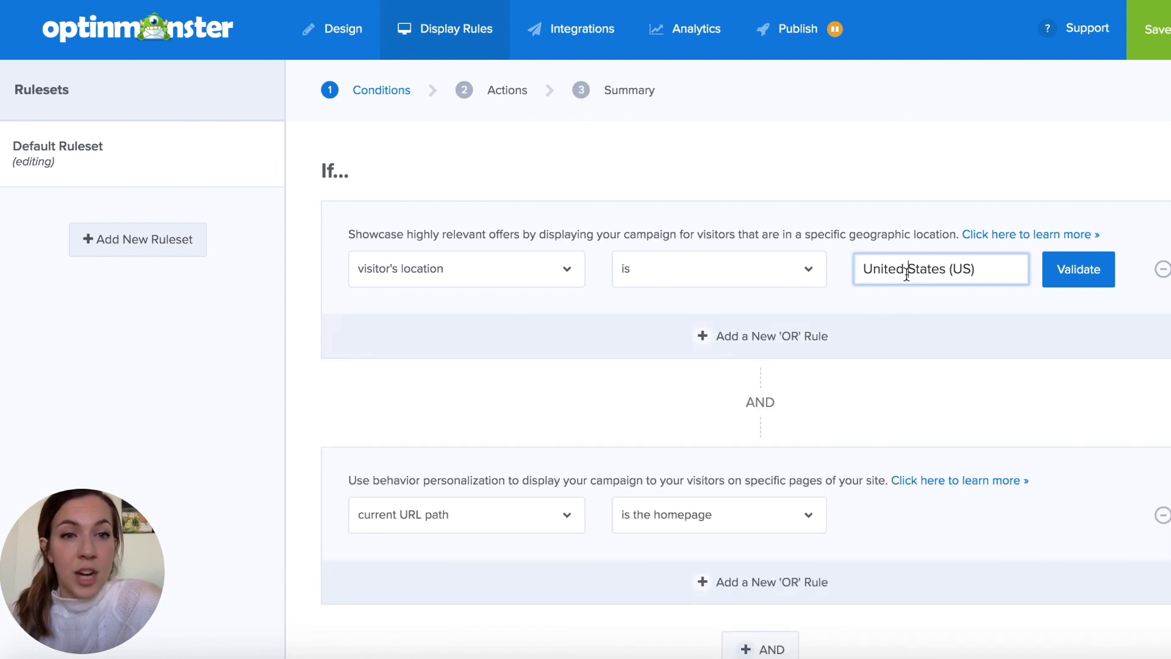
left_click(974, 263)
left_click_drag(974, 263, 813, 261)
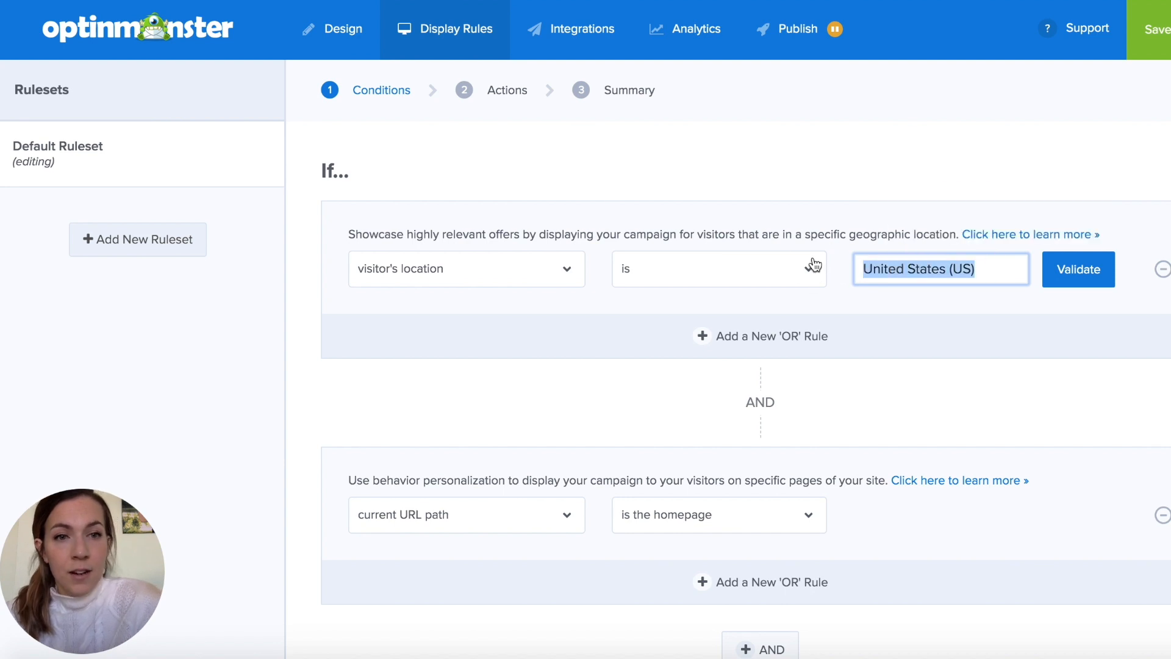
type("Spain")
left_click(1090, 276)
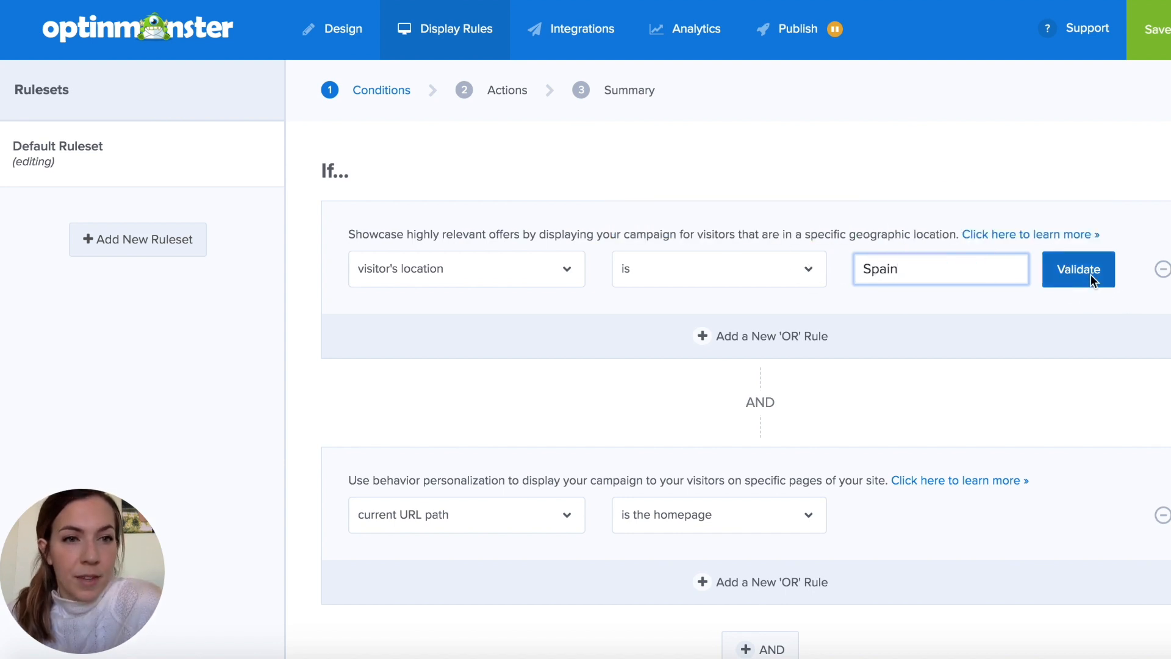
left_click(408, 153)
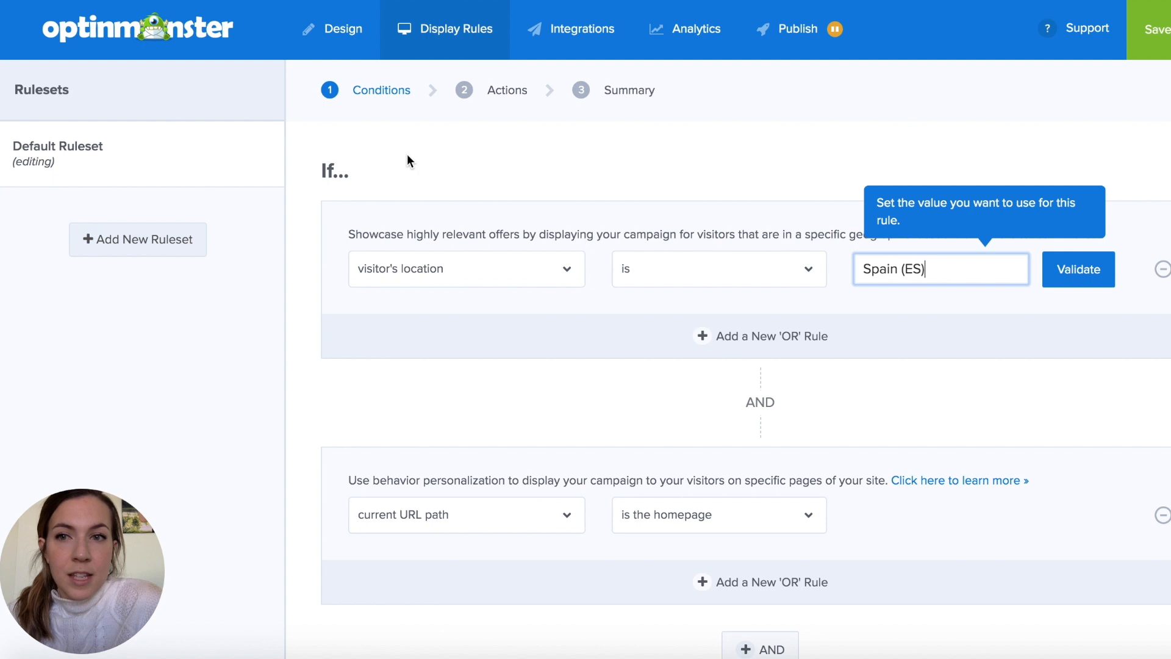
- Add an OR rule where the visitor's location is the validated location Mexico (MX)
left_click(703, 338)
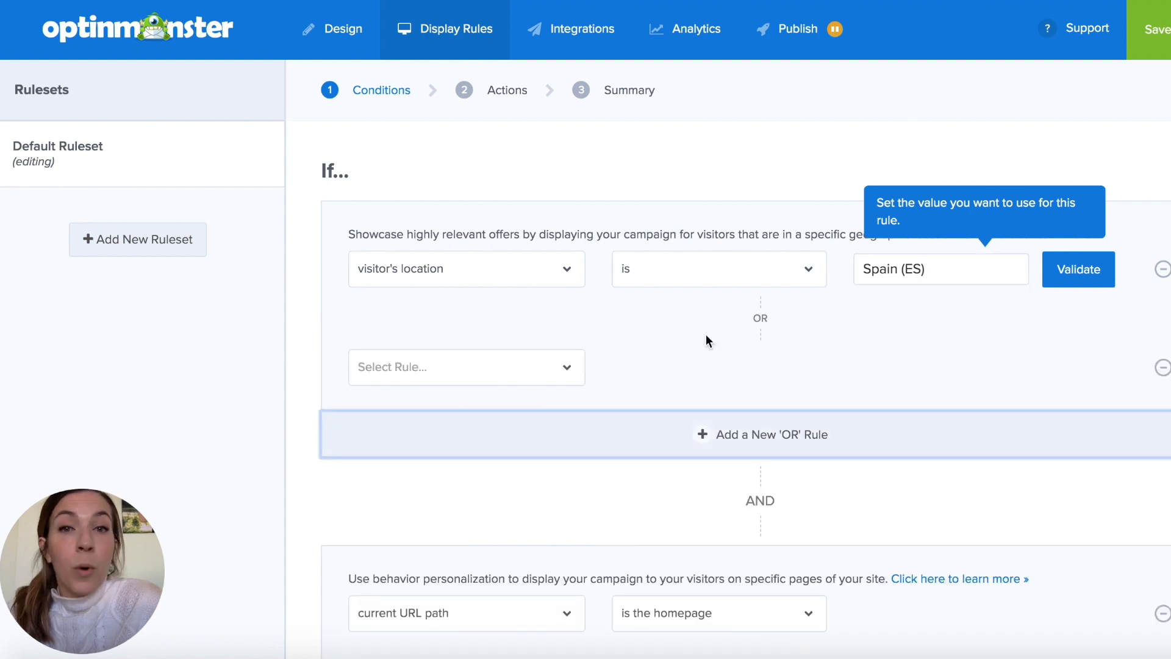
left_click(469, 381)
scroll(445, 482, "down", 5)
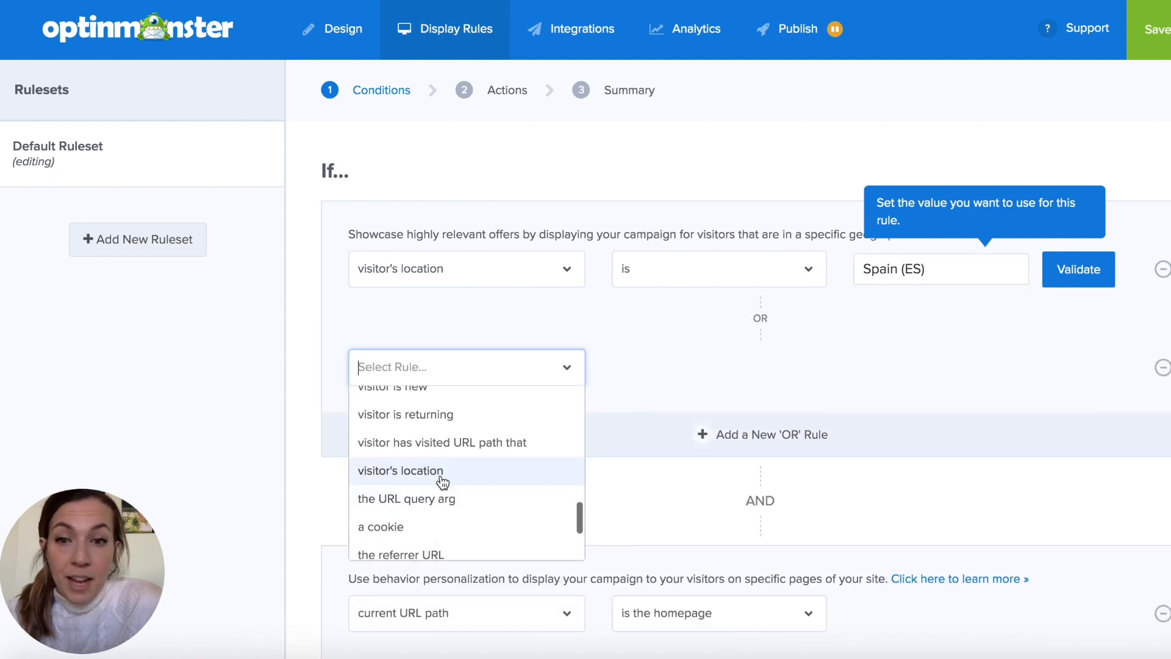
left_click(445, 477)
left_click(658, 387)
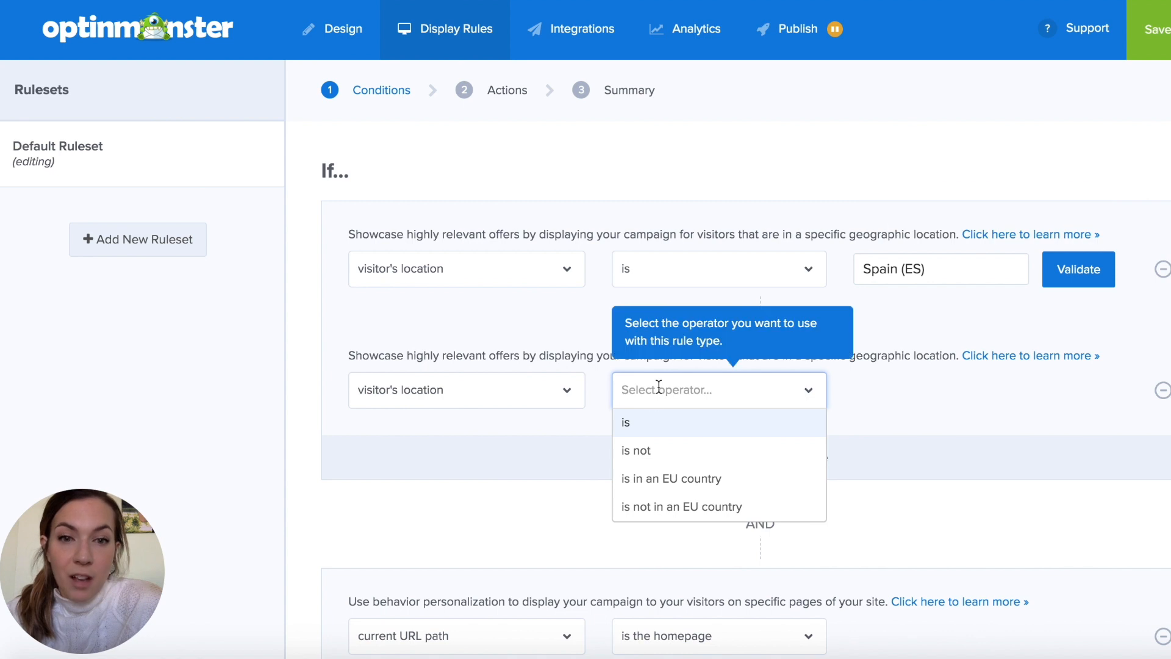
left_click(642, 424)
left_click(942, 389)
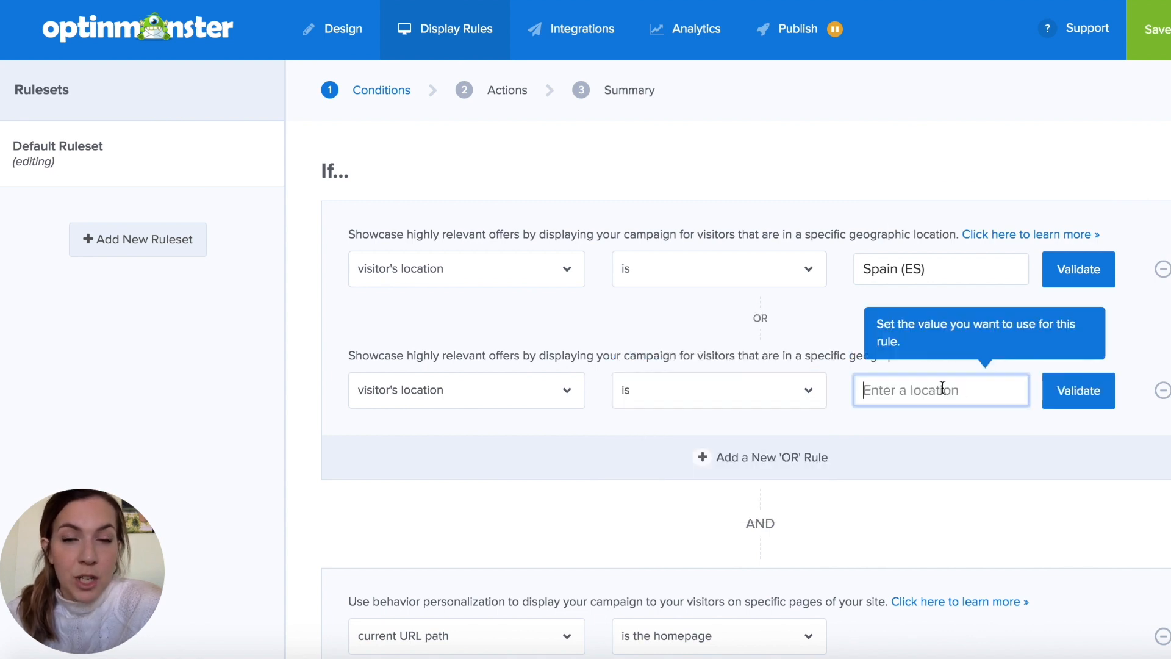
type("Mexi")
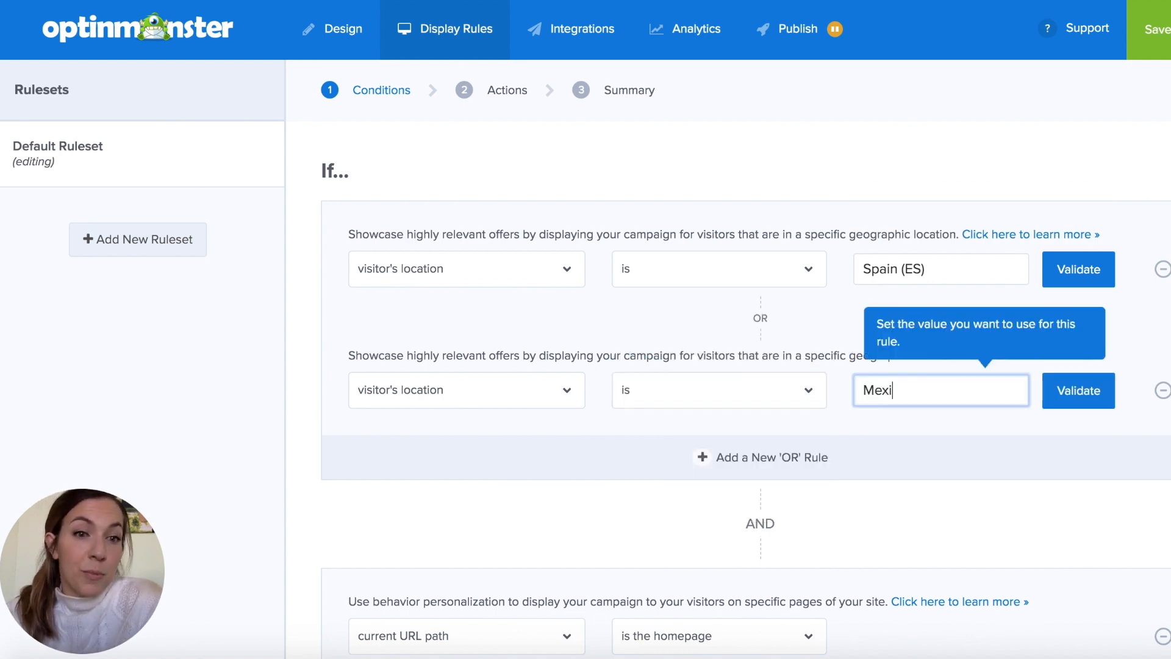
type("co")
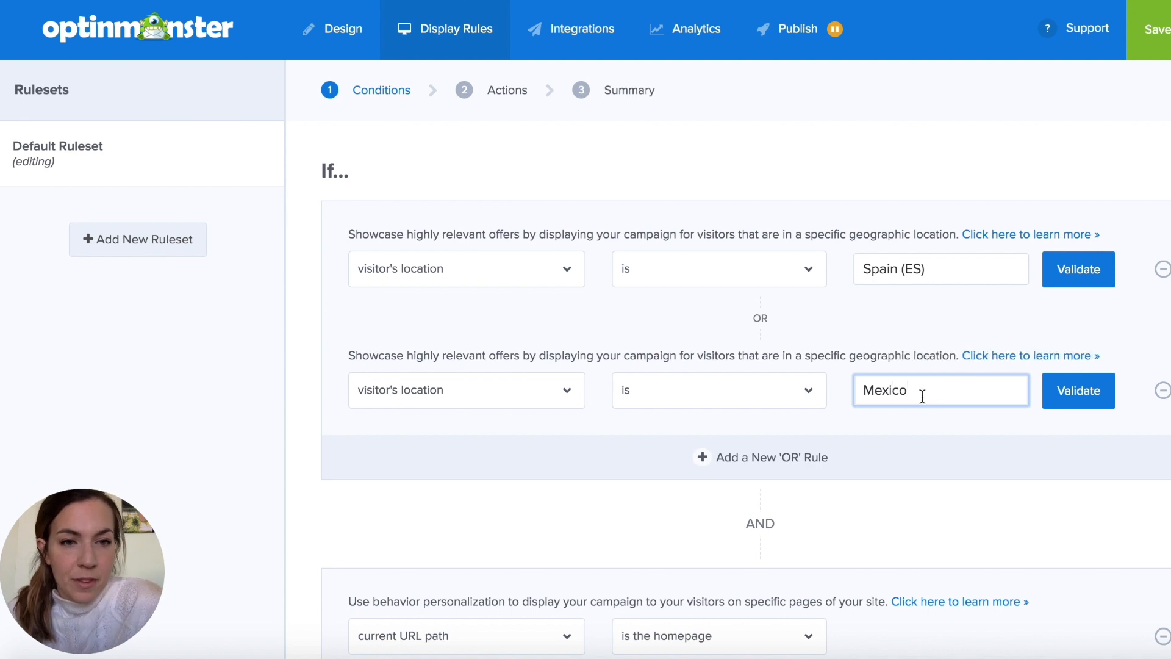
left_click(1066, 400)
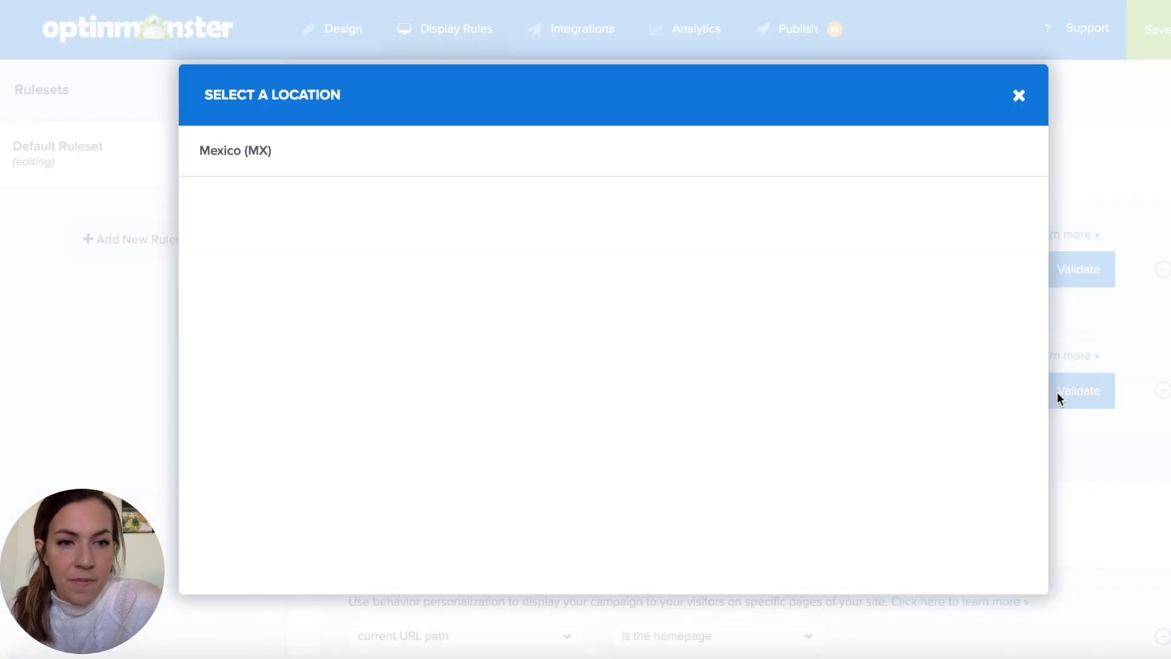
left_click(330, 158)
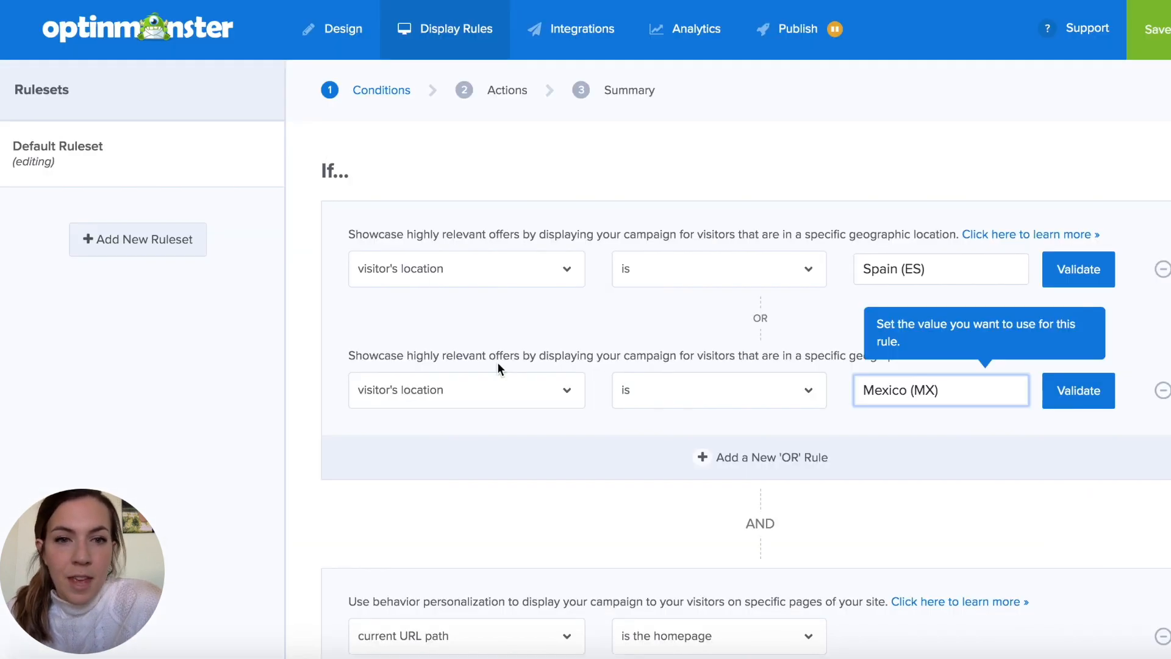
- Add another OR rule where the visitor's location is the validated location Argentina (AR)
left_click(704, 458)
left_click(478, 482)
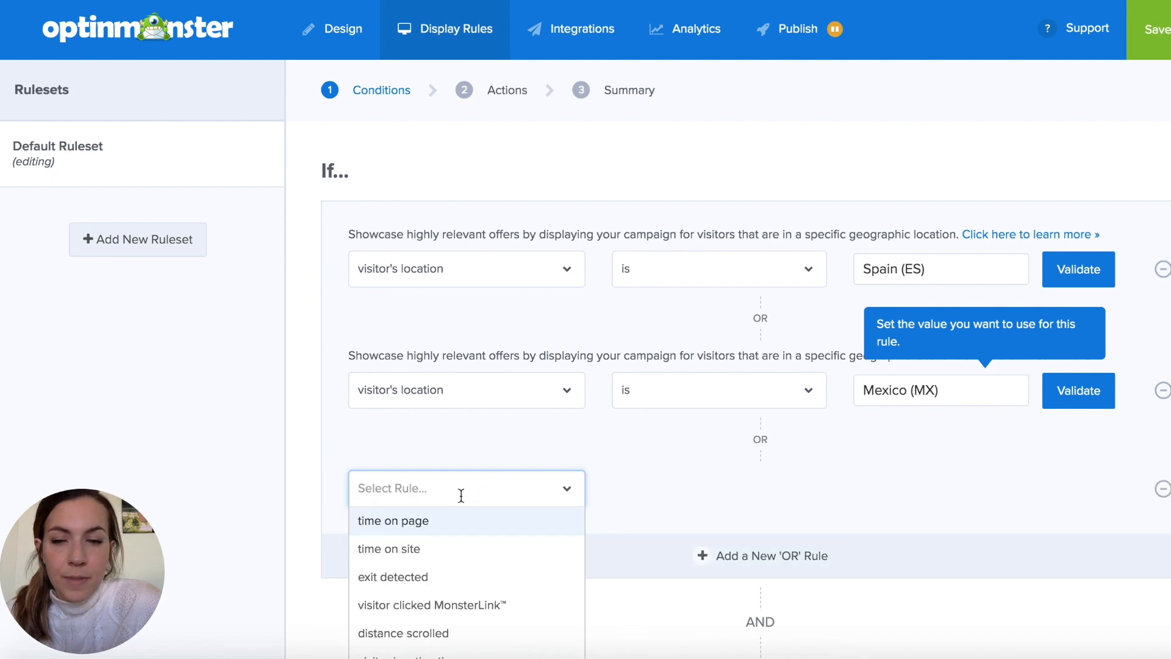
scroll(449, 573, "down", 5)
scroll(444, 595, "down", 1)
left_click(439, 601)
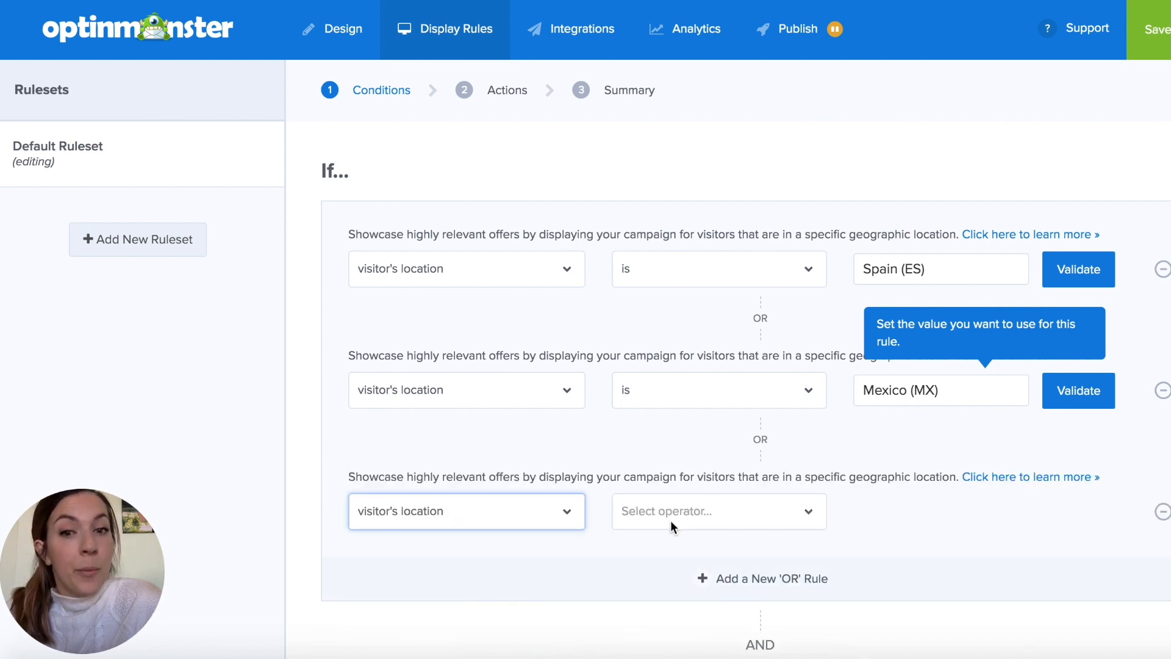
left_click(700, 515)
left_click(707, 551)
left_click(896, 511)
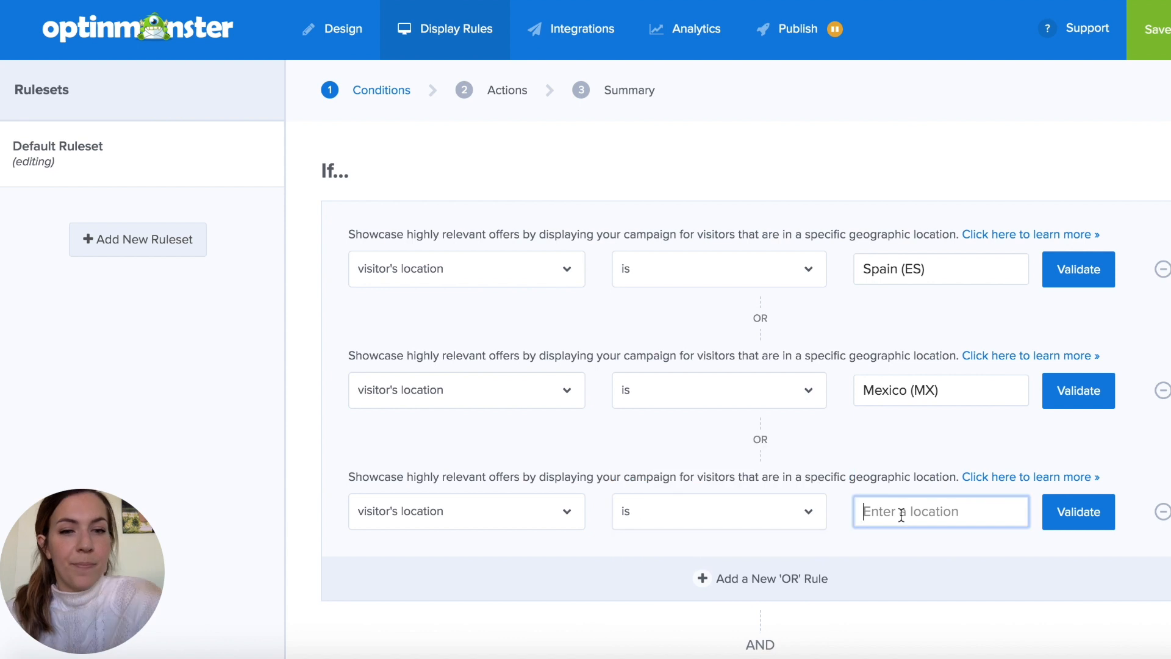
type("Argenti")
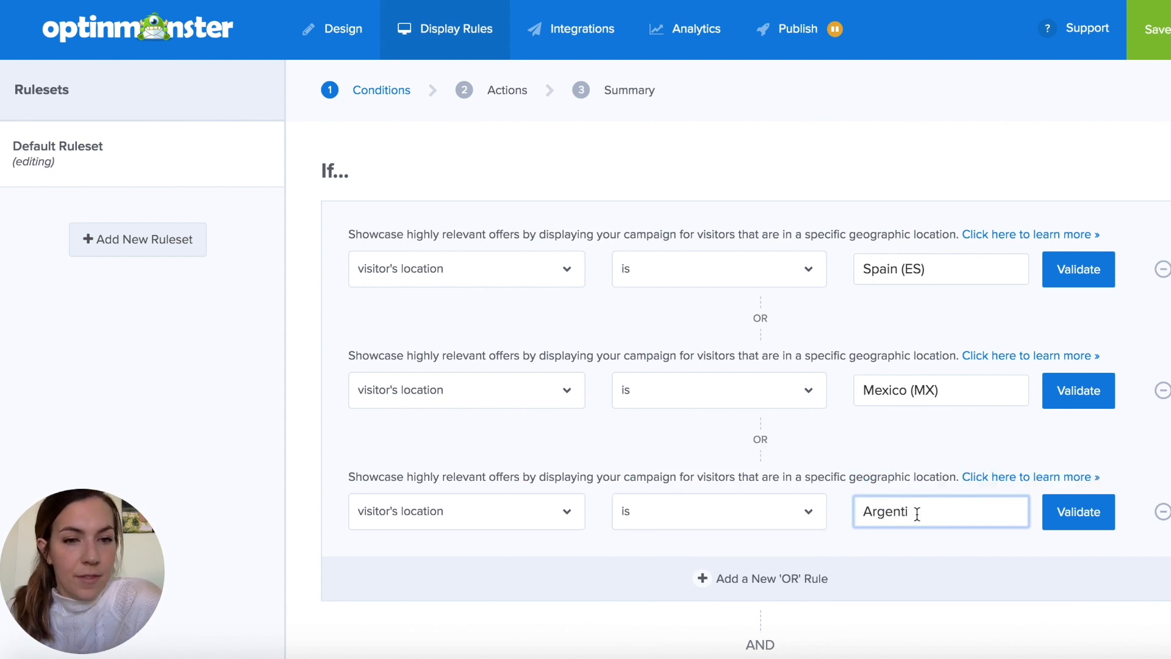
type("na")
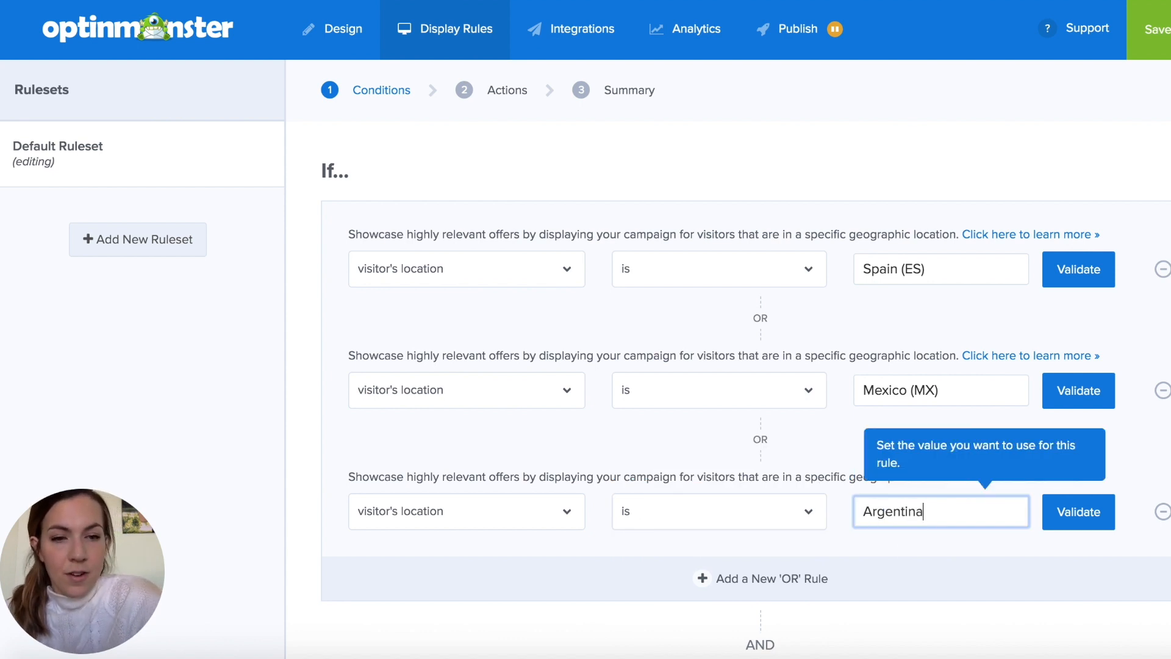
left_click(1064, 515)
left_click(356, 152)
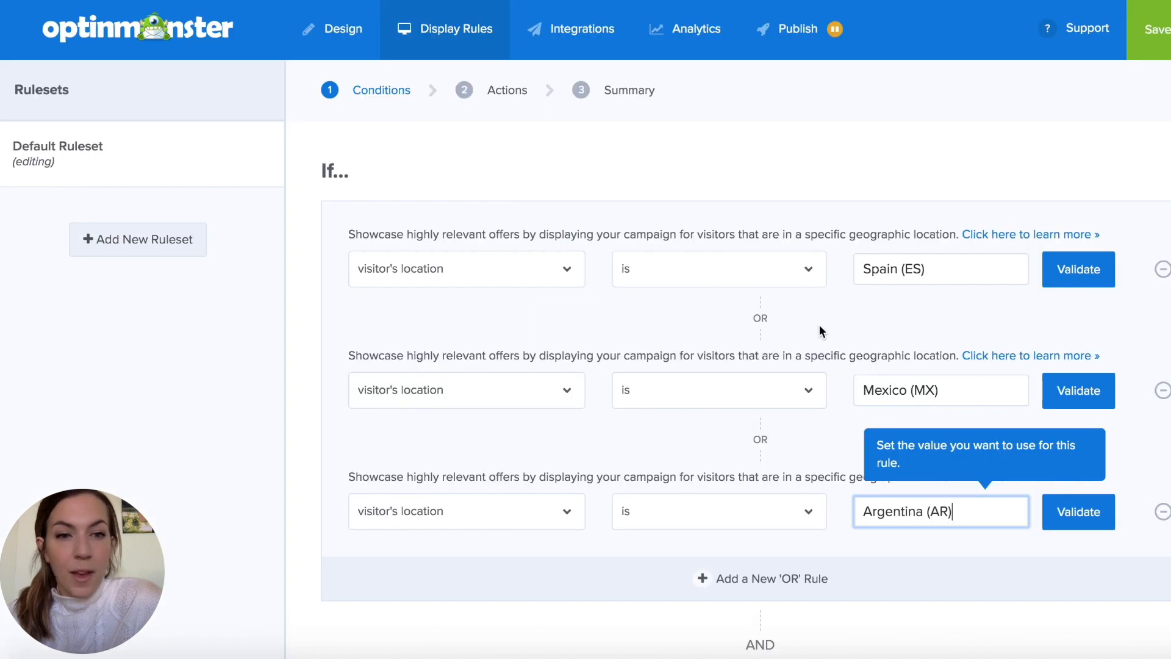
- Complete the ruleset with the action showing the Optin campaign view and proceed to its summary
scroll(818, 329, "down", 5)
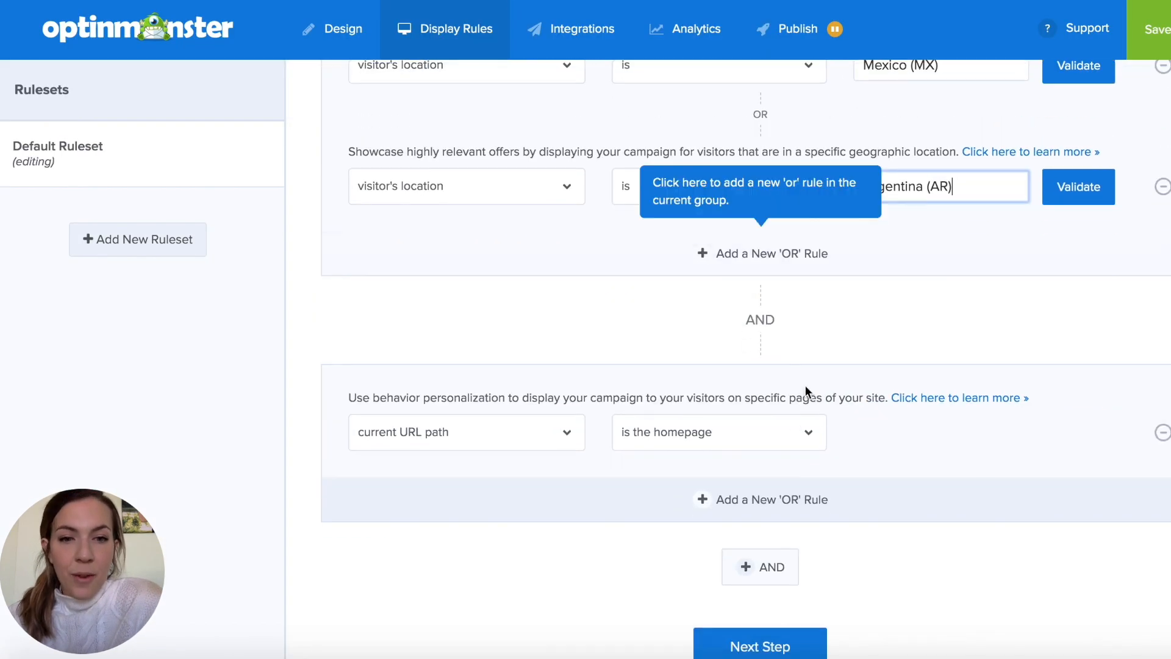
left_click(727, 646)
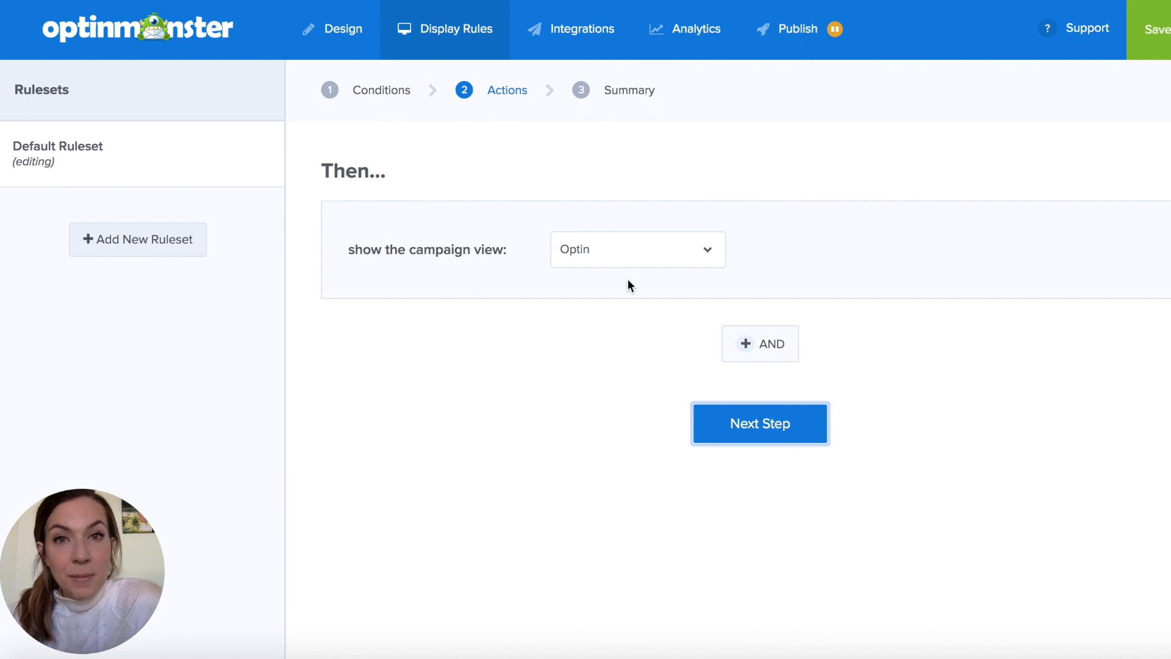
left_click(749, 441)
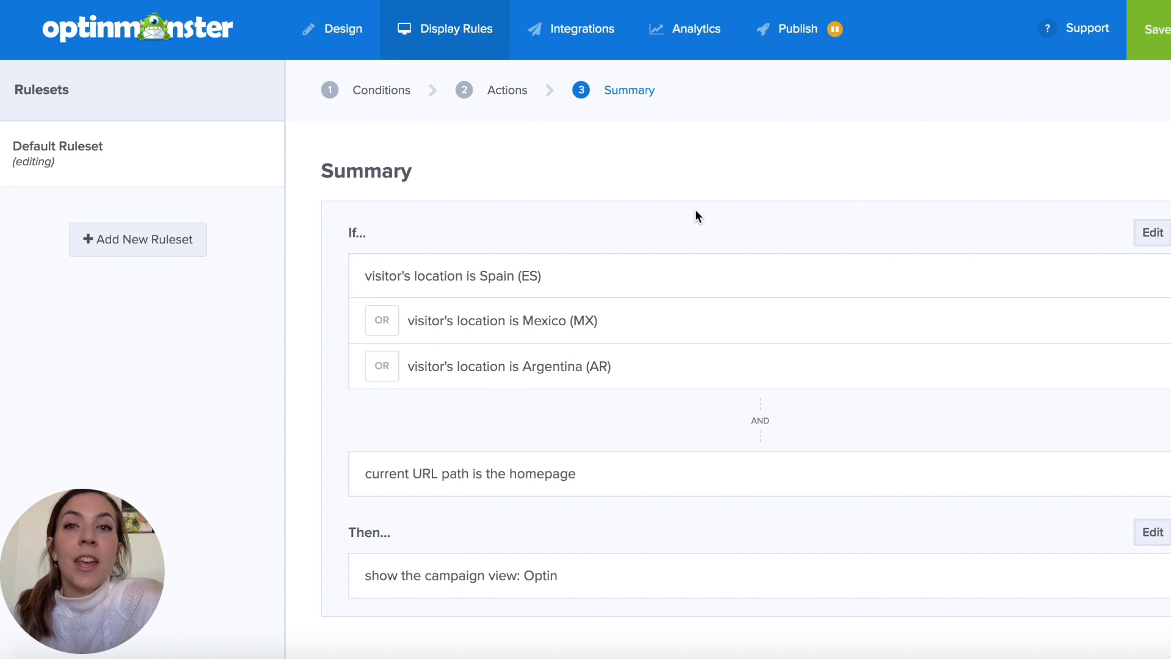
- Review the campaign's Success and Optin views, its Constant Contact integration and its analytics connections
left_click(357, 30)
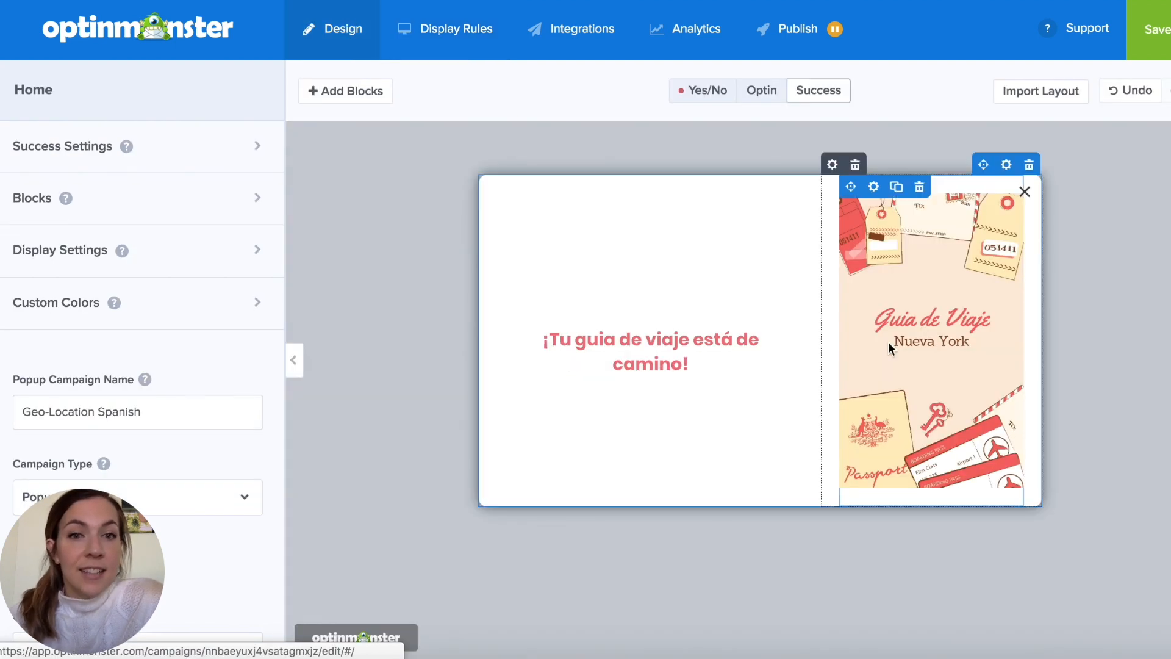
left_click(762, 91)
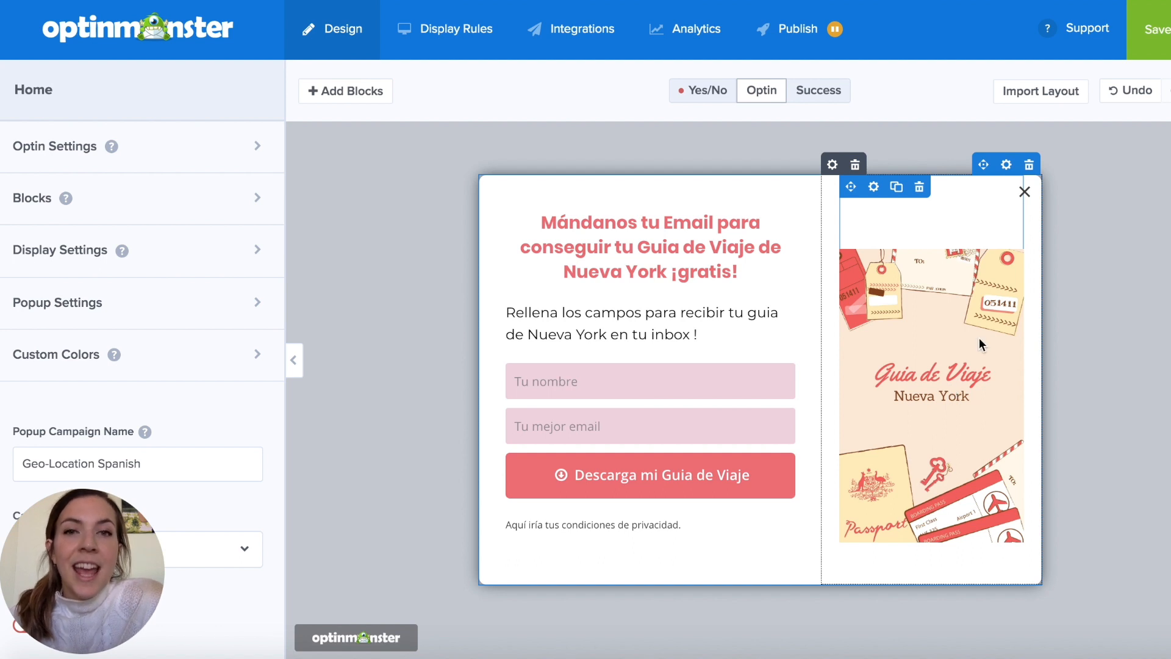
left_click(562, 39)
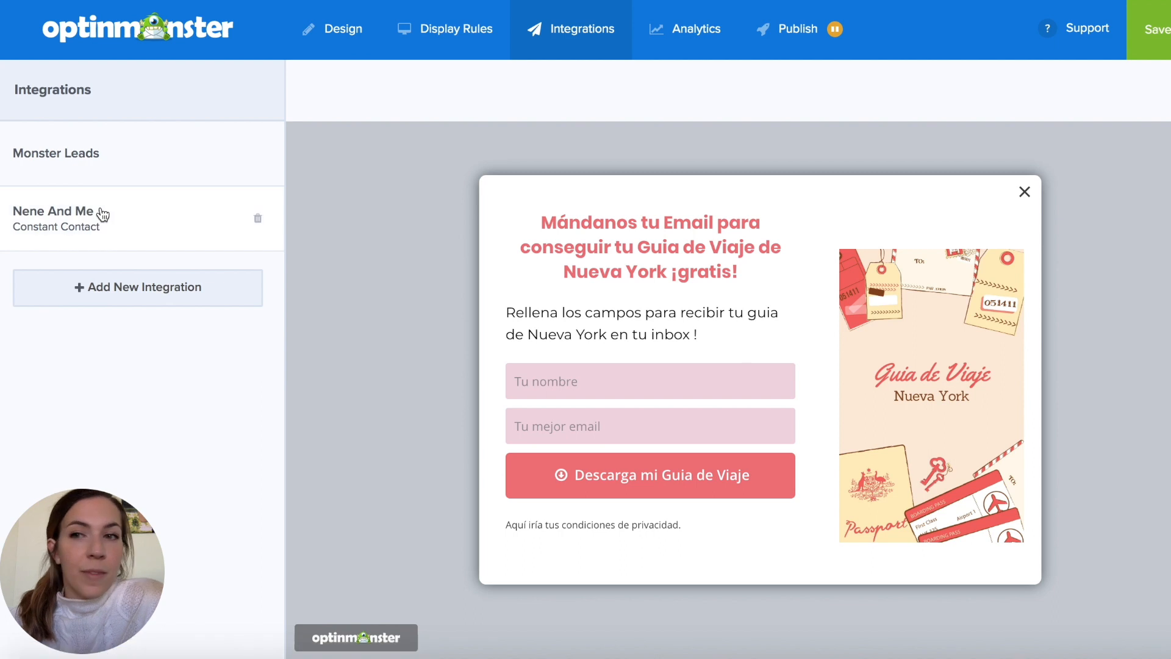
left_click(126, 221)
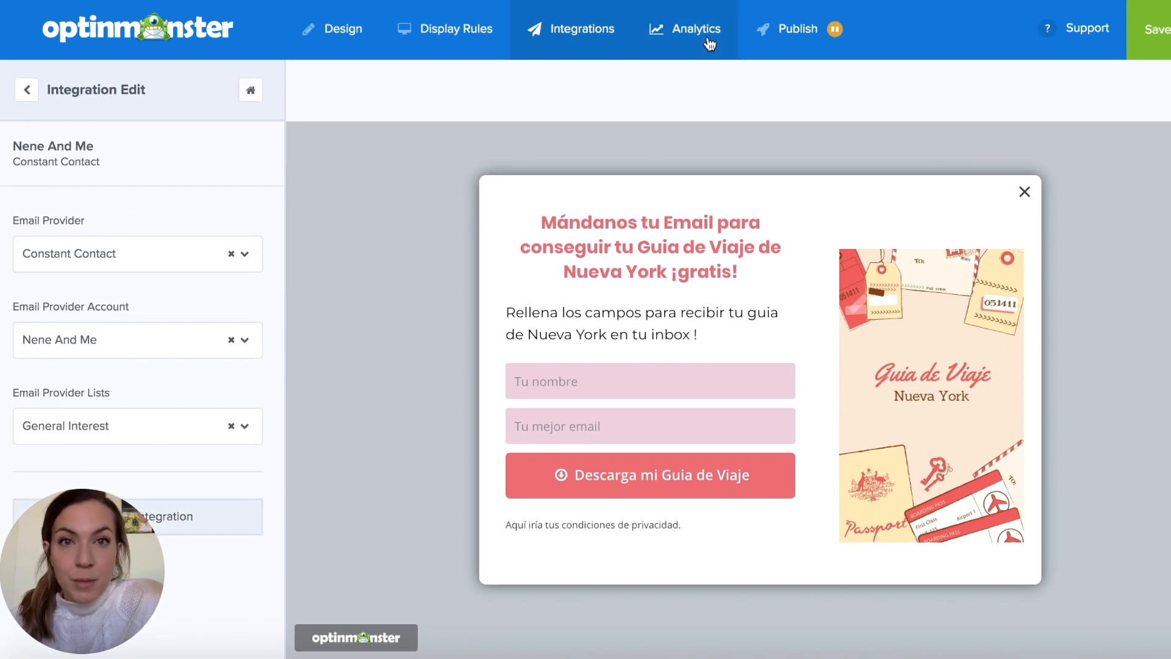
left_click(706, 49)
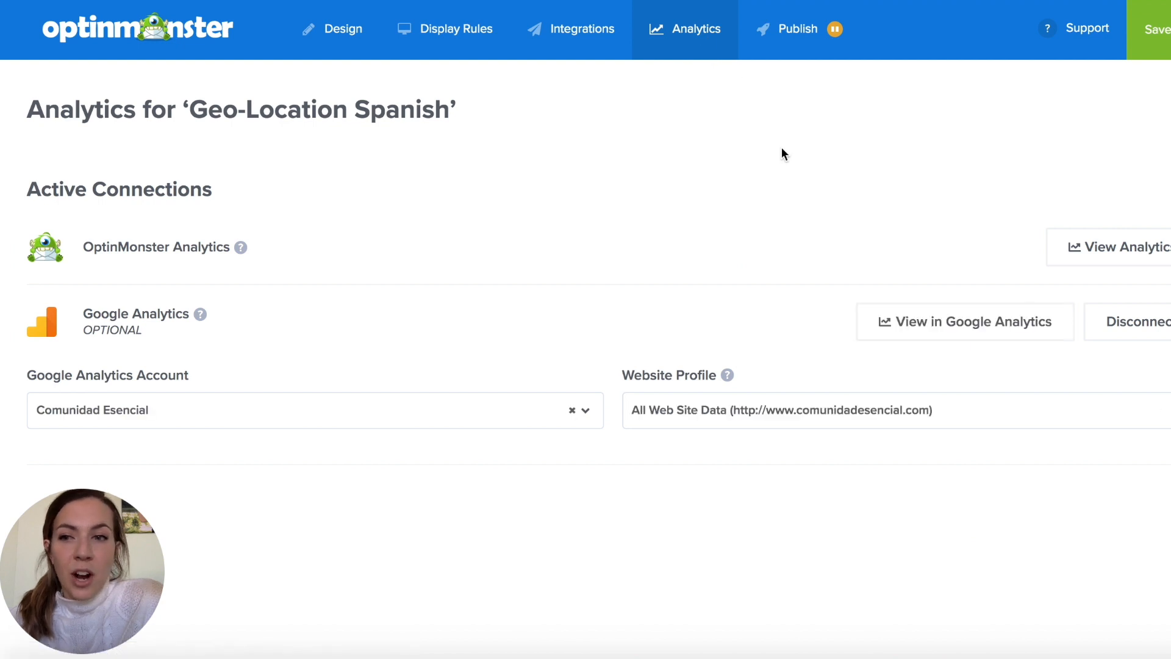
- Save the Geo-Location Spanish campaign and switch its publish status to Live
left_click(800, 42)
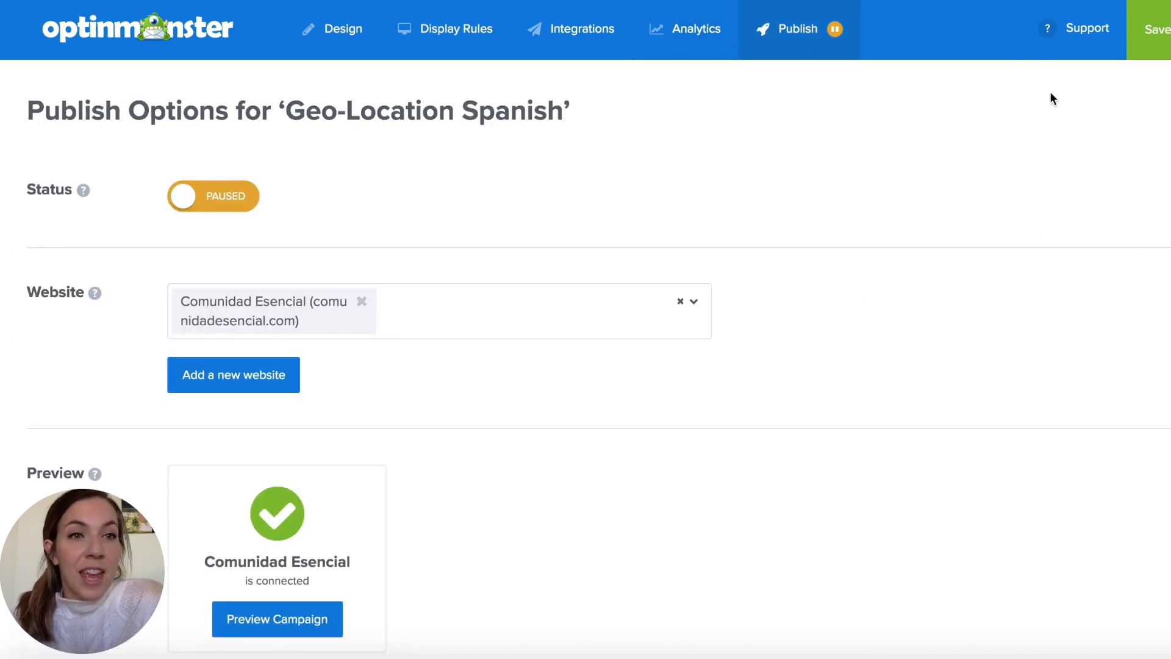
left_click(1155, 29)
left_click(244, 203)
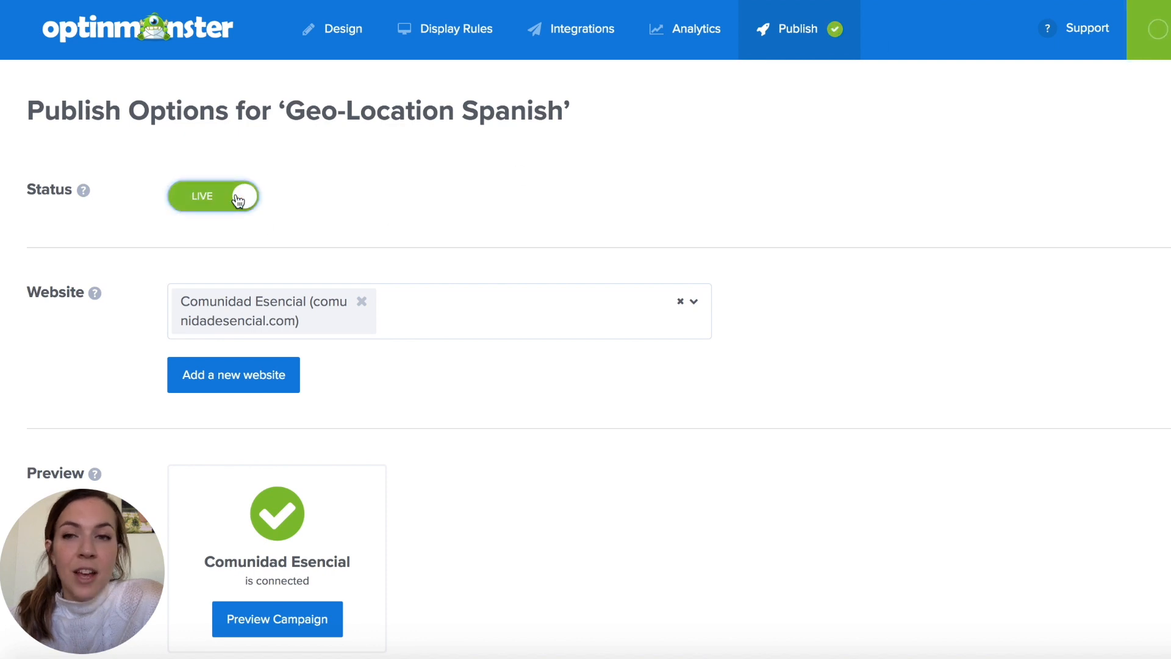
- Preview the Spanish campaign on the connected Comunidad Esencial website
scroll(466, 354, "down", 1)
scroll(466, 360, "down", 3)
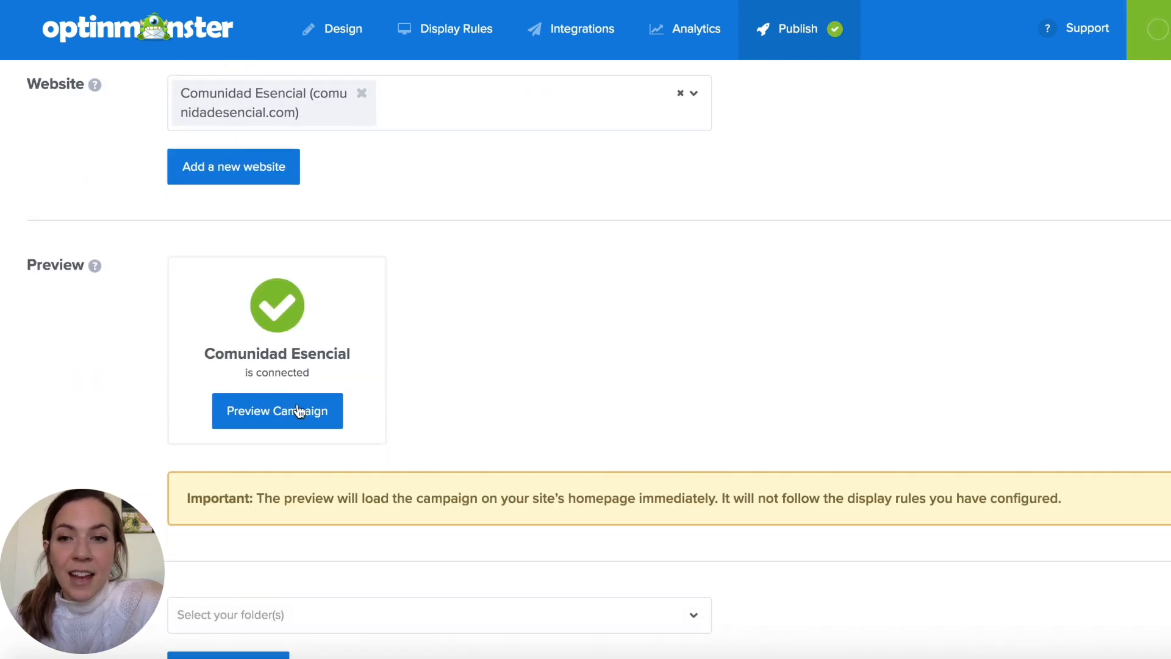
left_click(299, 408)
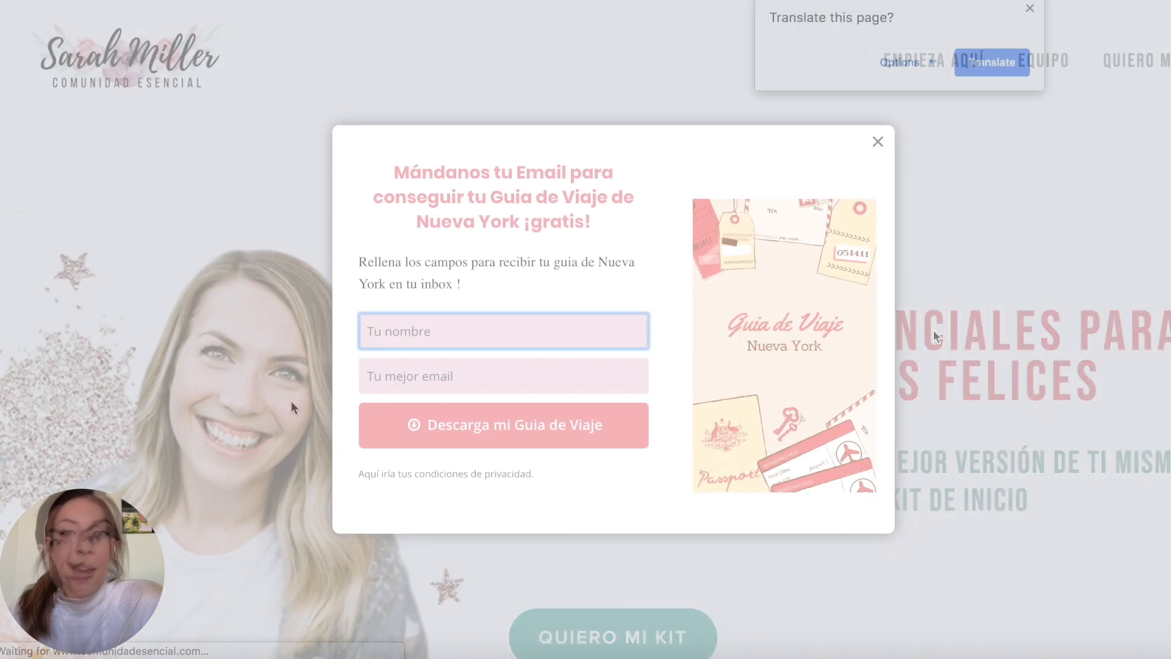